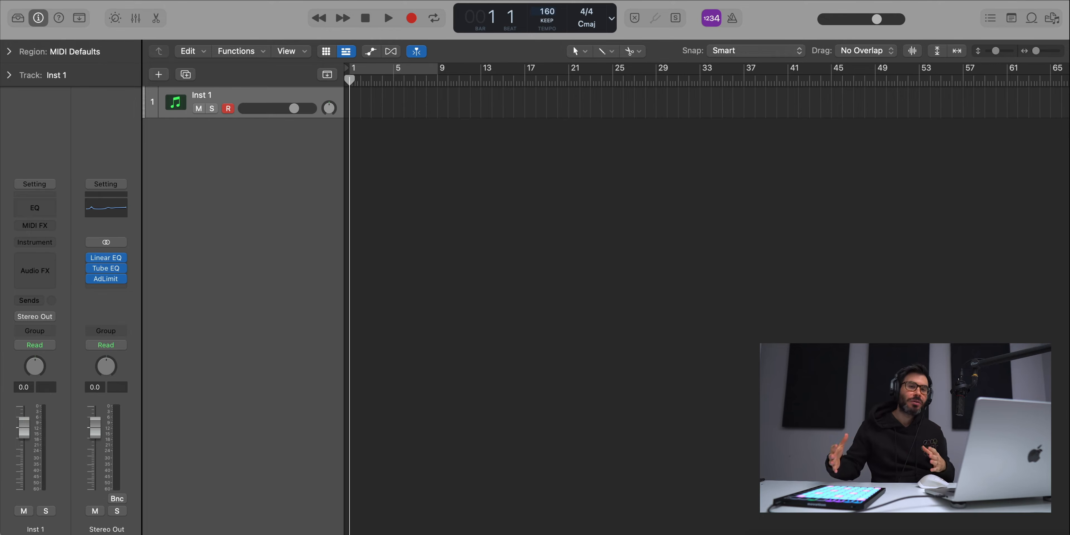
Enable cycle playback for bars 1 to 9 and load Kontakt as the instrument on the Inst 1 track
{"action": "left_click", "coordinate": [386, 66]}
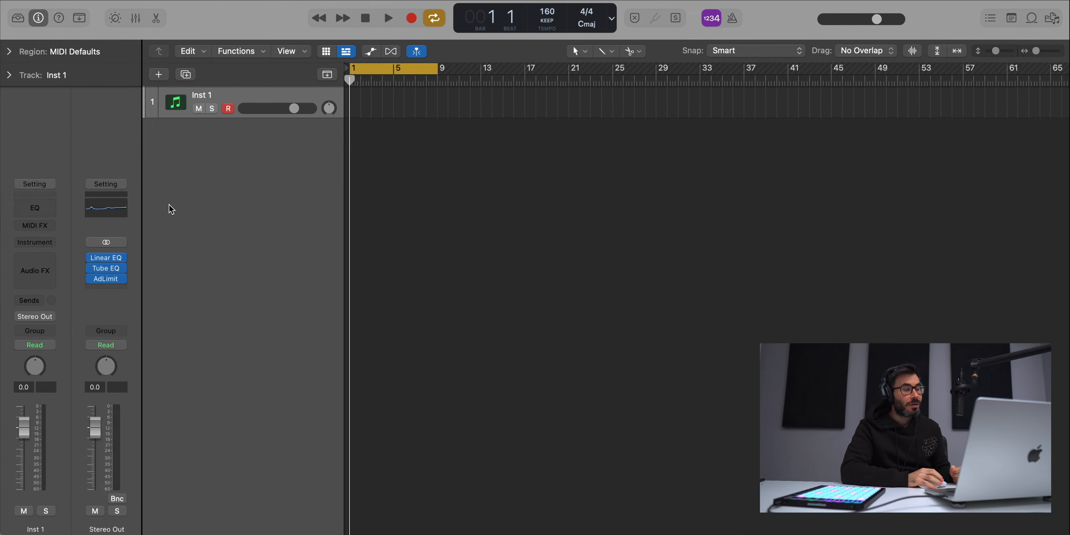
{"action": "left_click", "coordinate": [35, 243]}
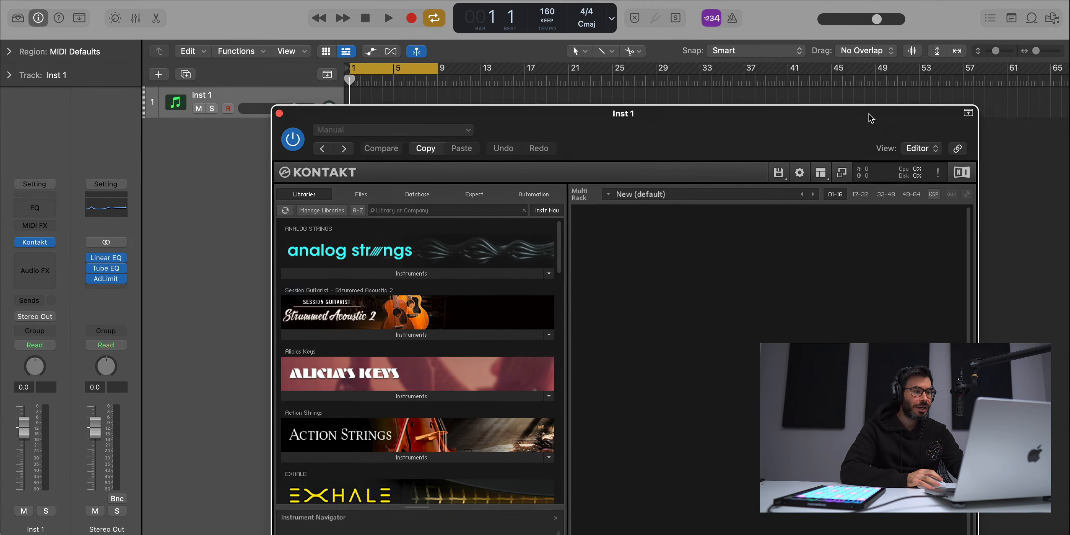
{"action": "left_click_drag", "start_coordinate": [867, 115], "coordinate": [775, 23]}
Load the Picked Acoustic (Melody).nki instrument from the Session Guitarist – Picked Acoustic library
{"action": "scroll", "coordinate": [325, 272], "scroll_direction": "down", "scroll_amount": 10}
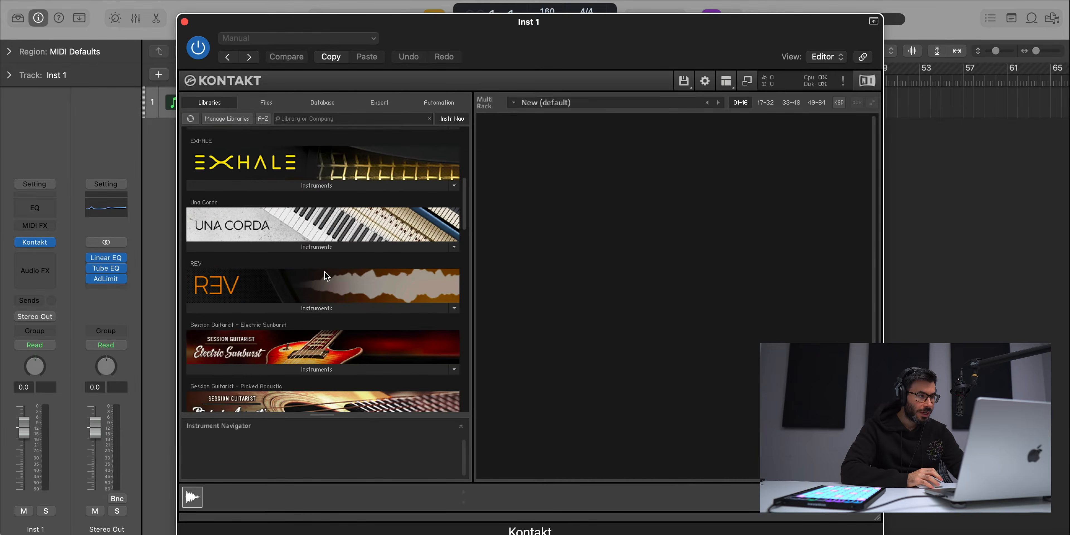
{"action": "left_click", "coordinate": [316, 282]}
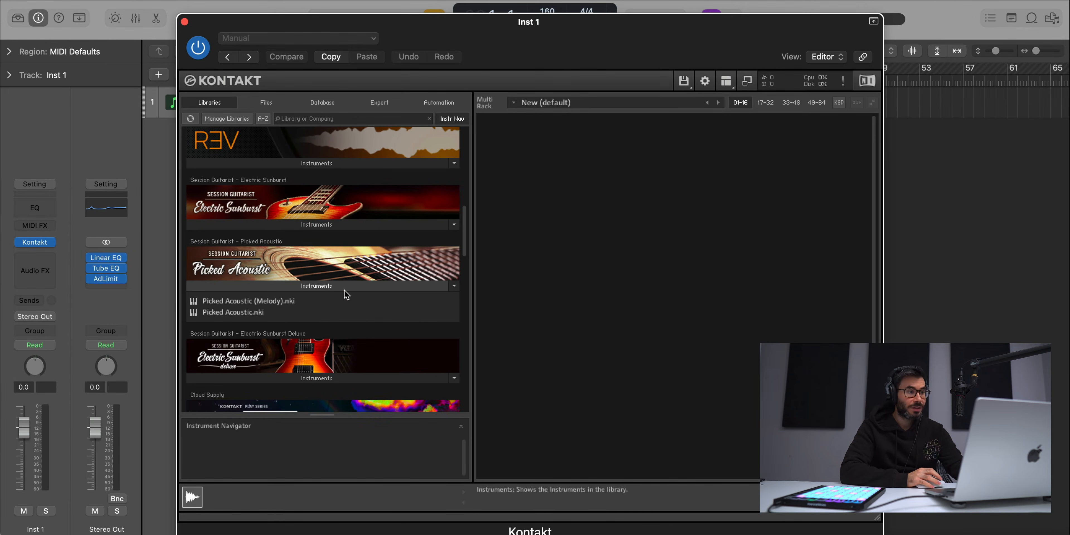
{"action": "left_click", "coordinate": [247, 318]}
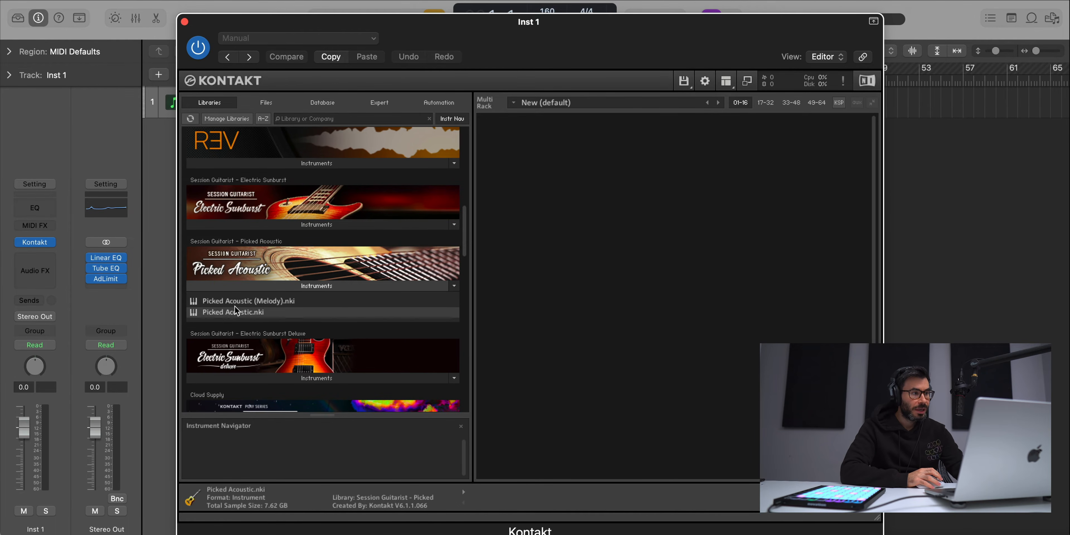
{"action": "left_click", "coordinate": [247, 303]}
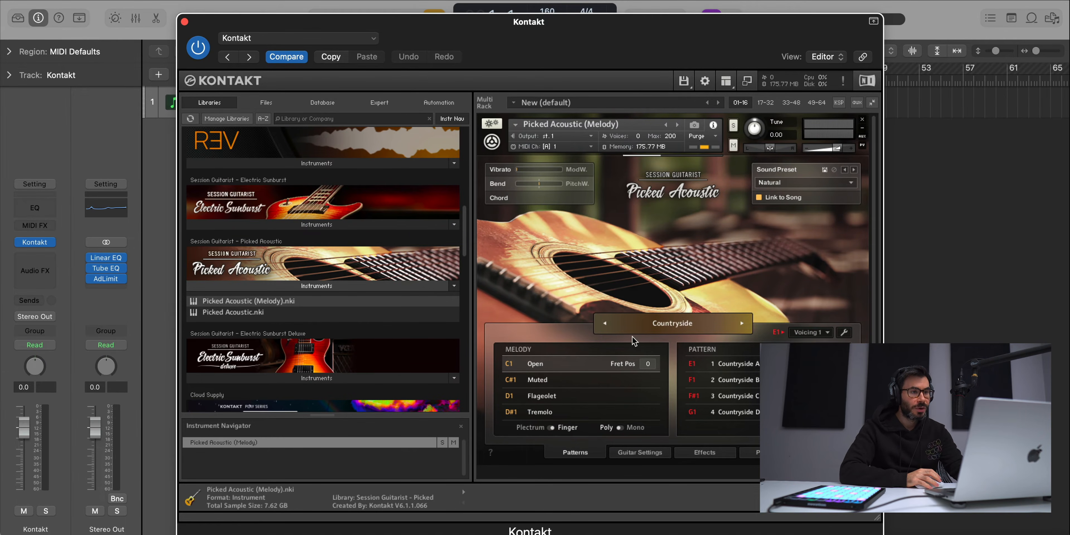
Choose the 4/4 song Simple Things as the instrument's pattern set and confirm the selection
{"action": "left_click", "coordinate": [674, 324]}
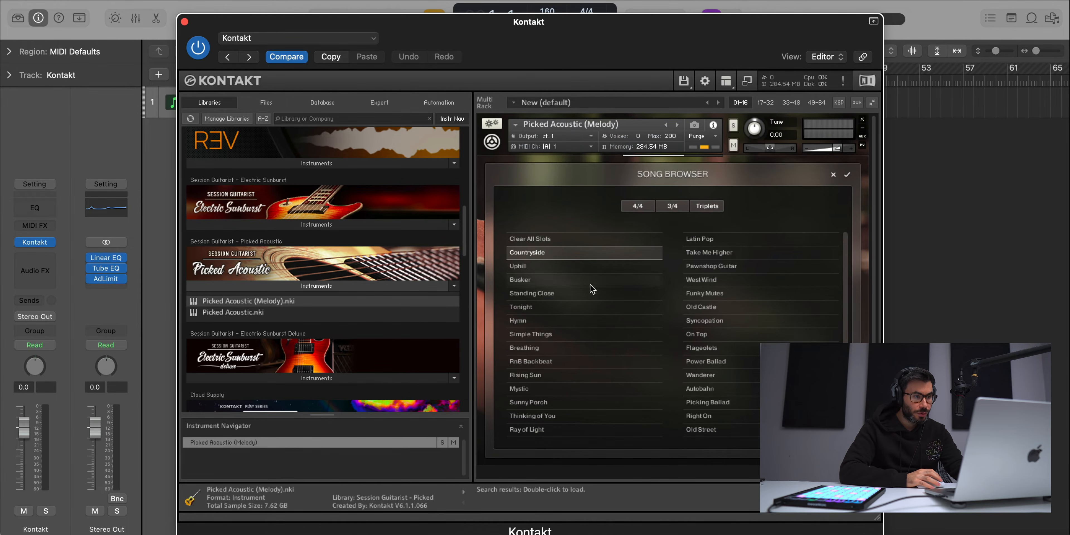
{"action": "left_click", "coordinate": [548, 335]}
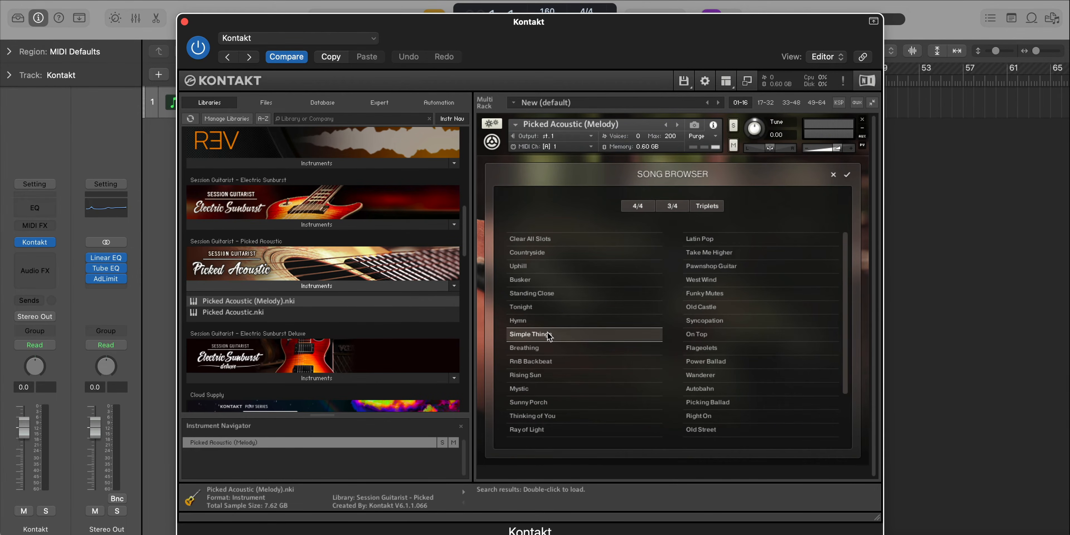
{"action": "left_click", "coordinate": [848, 176]}
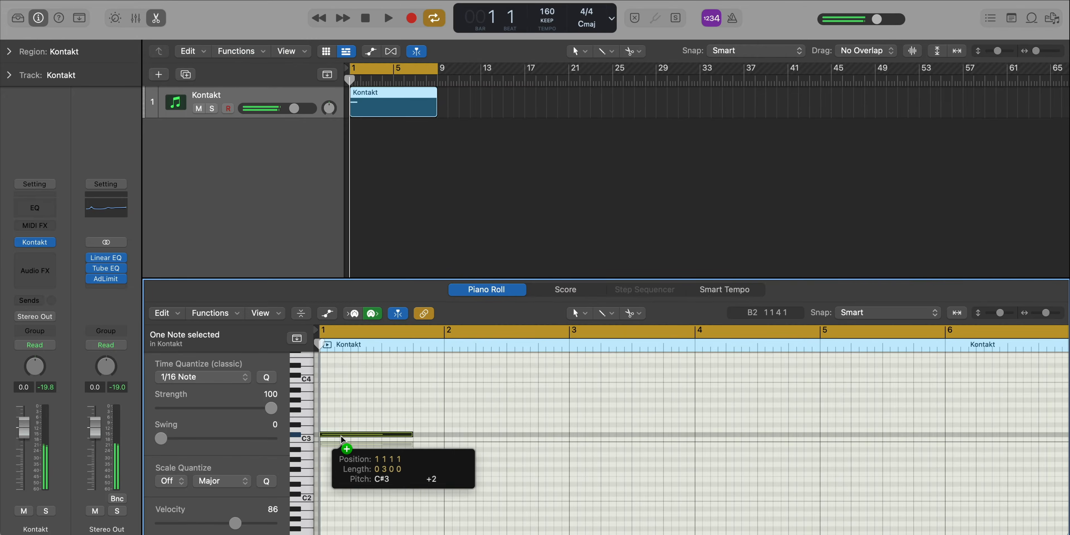
Build a three-beat chord of B2, F#3 and D4 at the start of bar 1 in the Kontakt region and play it
{"action": "left_click_drag", "start_coordinate": [342, 439], "coordinate": [344, 370]}
{"action": "key", "text": "space"}
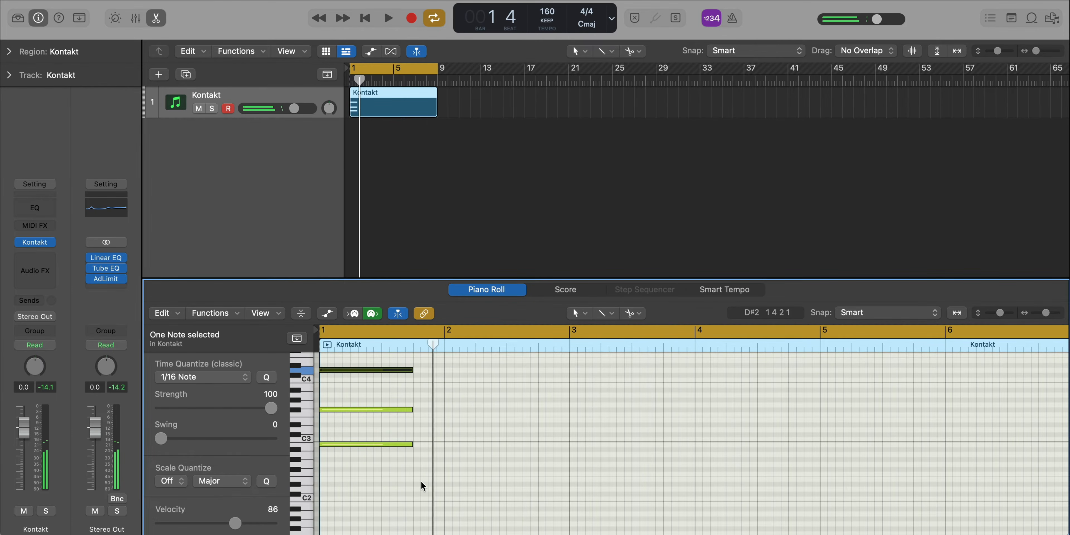
{"action": "scroll", "coordinate": [464, 479], "scroll_direction": "up", "scroll_amount": 3}
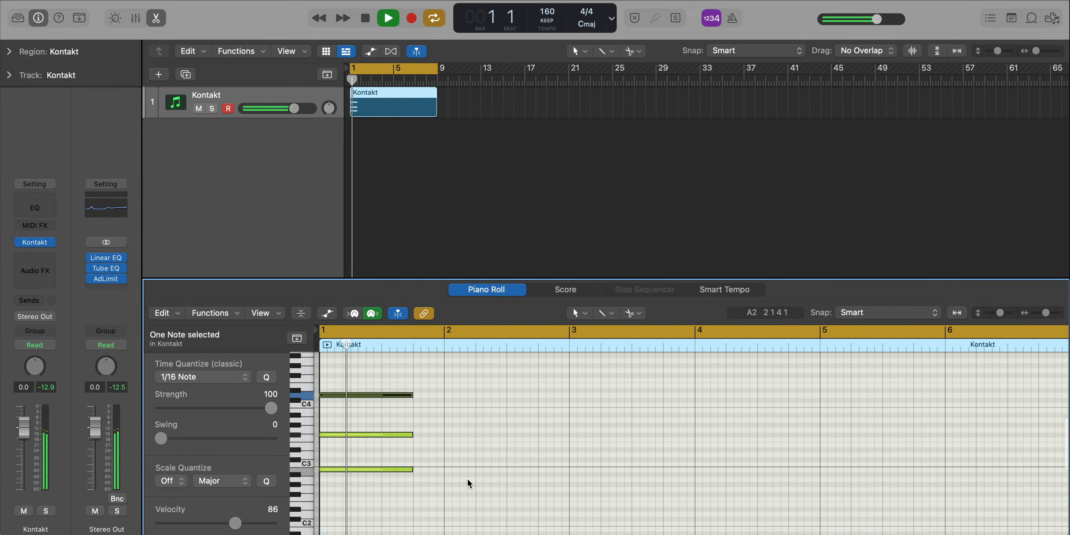
{"action": "key", "text": "space"}
Add a second chord of D3, F#3 and F#4 on beat 4 of bar 1 and extend its notes to bar 3
{"action": "left_click", "coordinate": [416, 455], "text": "super"}
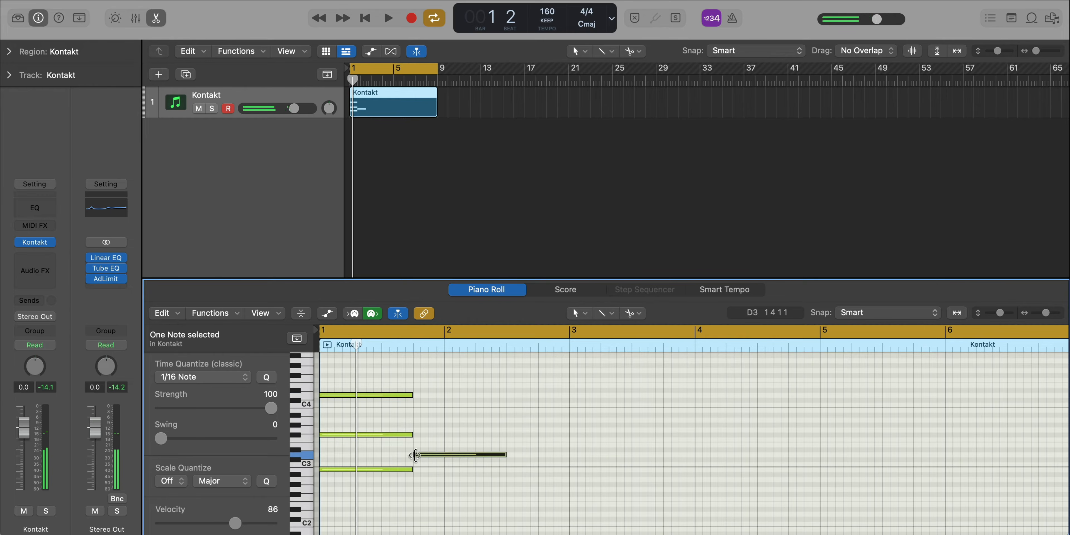
{"action": "left_click_drag", "start_coordinate": [426, 458], "coordinate": [425, 376]}
{"action": "key", "text": "space"}
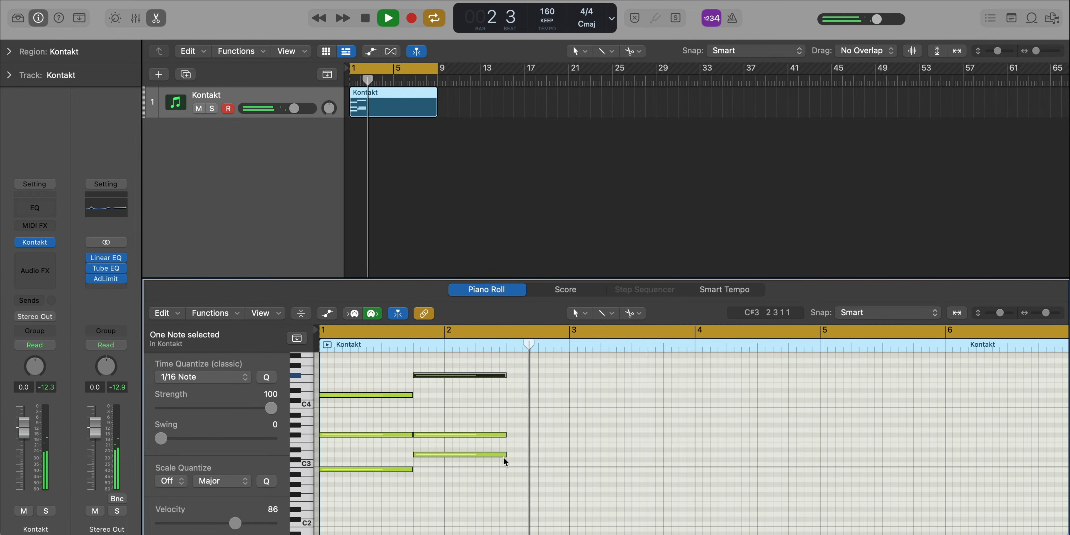
{"action": "key", "text": "space"}
{"action": "left_click_drag", "start_coordinate": [514, 473], "coordinate": [568, 377]}
{"action": "key", "text": "space"}
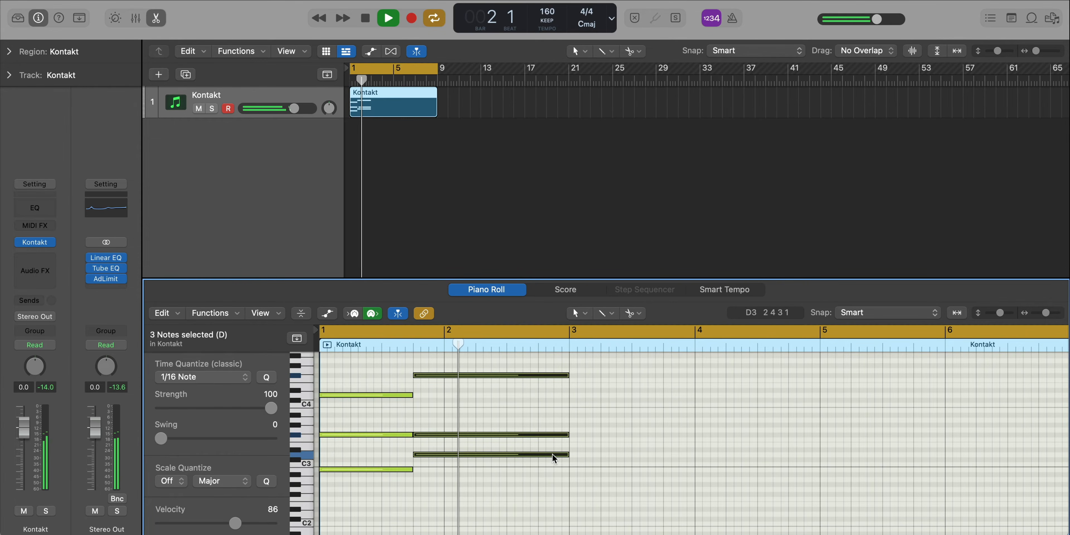
{"action": "key", "text": "space"}
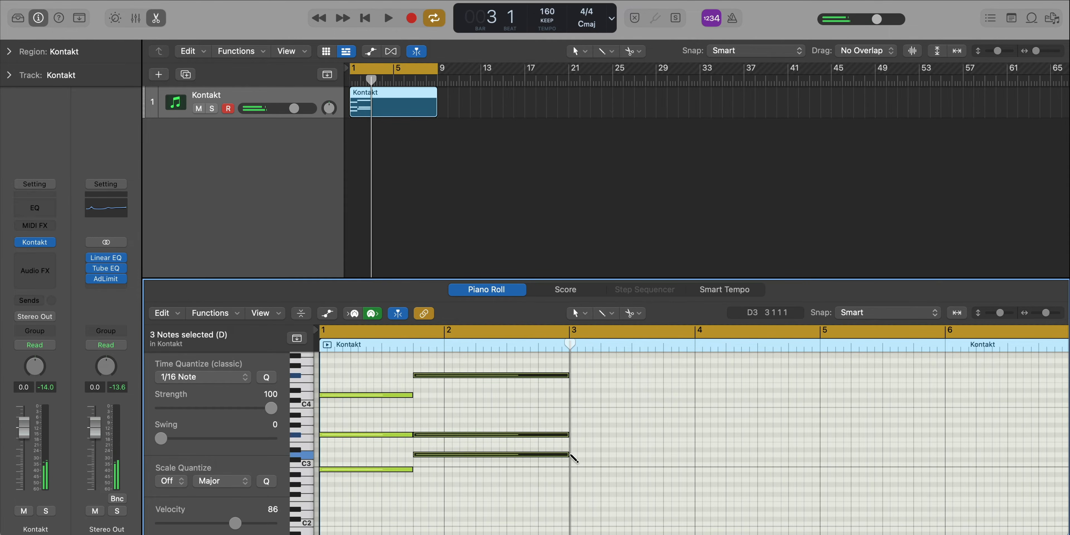
Add a third chord of D3, G3 and D4 from bar 3 to beat 2 of bar 4 and play it
{"action": "left_click", "coordinate": [571, 454], "text": "super"}
{"action": "left_click_drag", "start_coordinate": [573, 441], "coordinate": [586, 397]}
{"action": "key", "text": "space"}
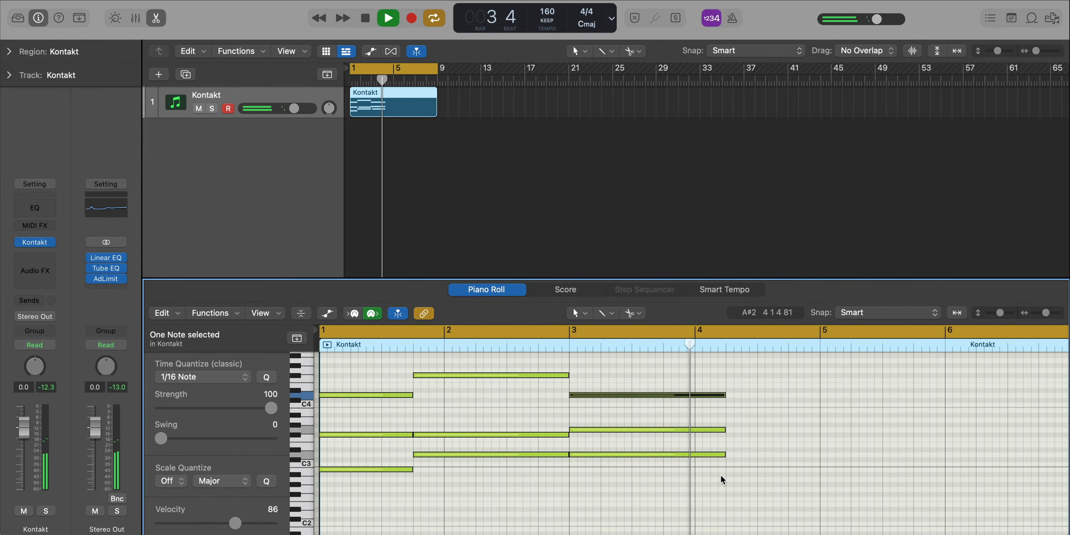
{"action": "key", "text": "space"}
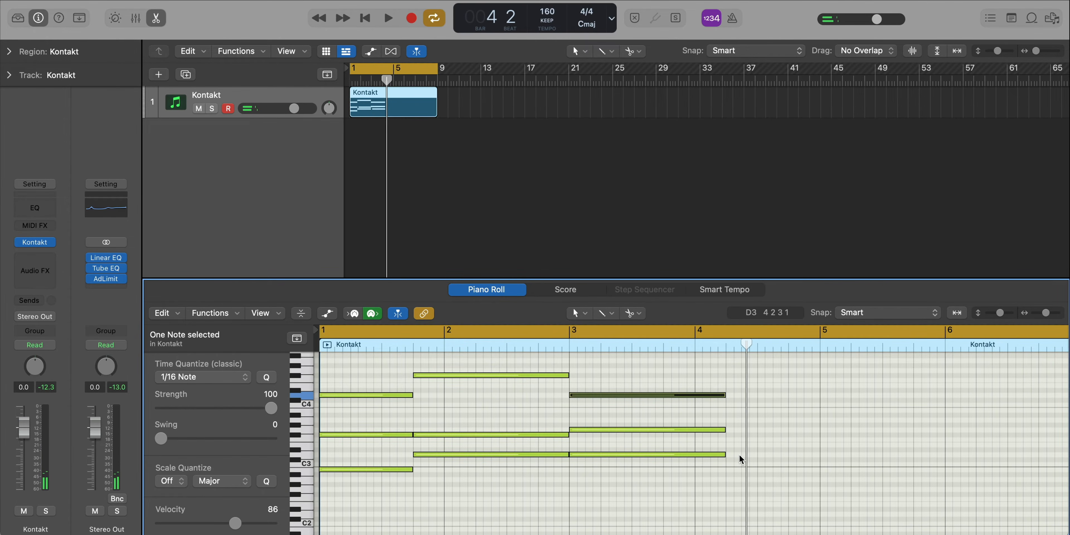
Add a fourth chord of E3, G3 and D4 on beat 2 of bar 4 and shorten it to end at bar 5
{"action": "left_click", "coordinate": [739, 454]}
{"action": "left_click", "coordinate": [728, 449], "text": "super"}
{"action": "left_click_drag", "start_coordinate": [735, 449], "coordinate": [737, 396]}
{"action": "left_click_drag", "start_coordinate": [815, 369], "coordinate": [820, 399]}
{"action": "key", "text": "space"}
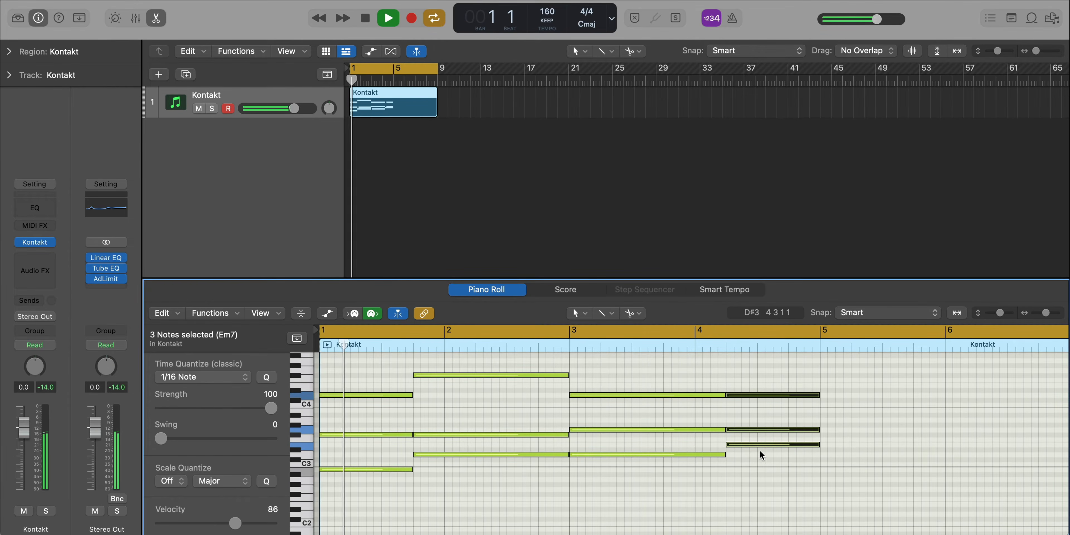
Repeat all four chords from bar 5 and trim the region back to end at bar 9
{"action": "left_click", "coordinate": [748, 471], "text": "ctrl+alt"}
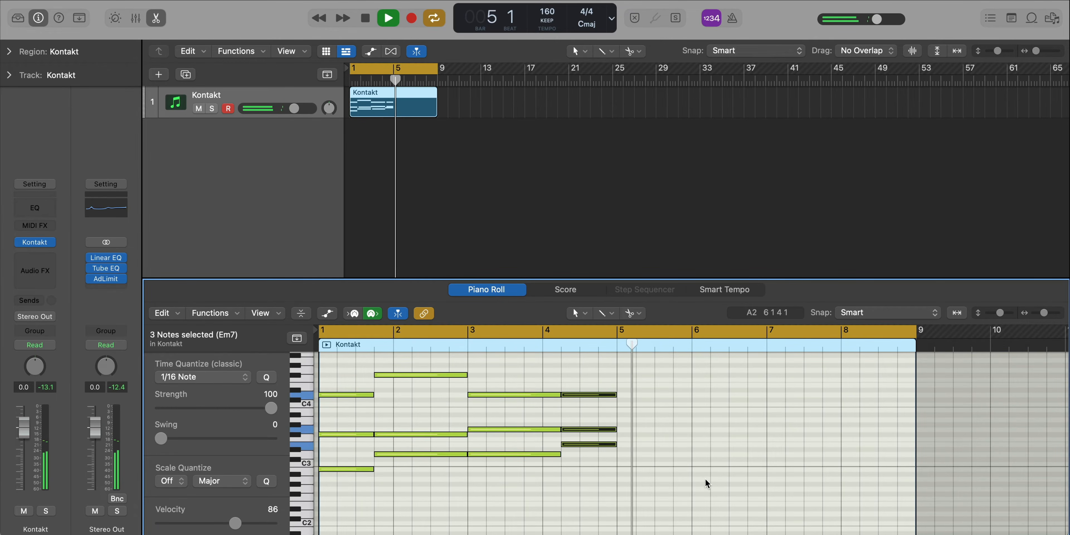
{"action": "key", "text": "space"}
{"action": "left_click_drag", "start_coordinate": [713, 490], "coordinate": [334, 361]}
{"action": "key", "text": "super+r"}
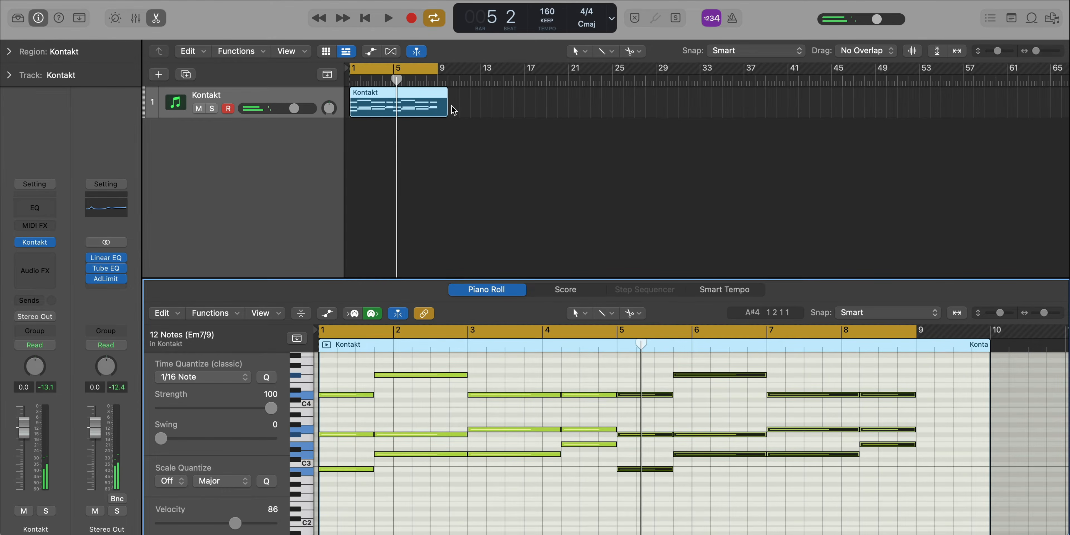
{"action": "left_click_drag", "start_coordinate": [447, 110], "coordinate": [437, 111]}
{"action": "key", "text": "space"}
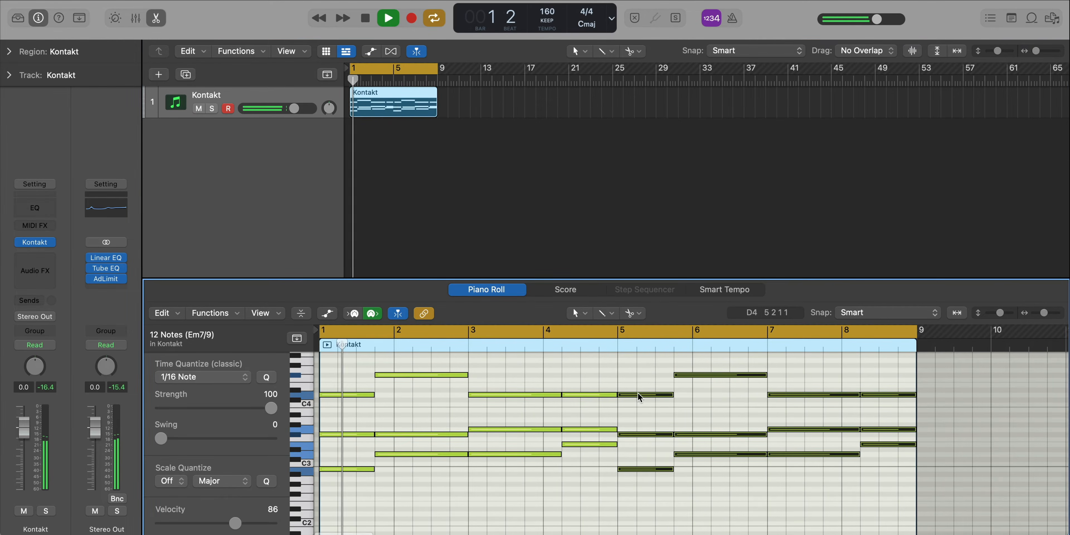
Add an F#4 note to the chord at bar 5, aligned with its start and ending where the next chord begins
{"action": "left_click", "coordinate": [685, 405]}
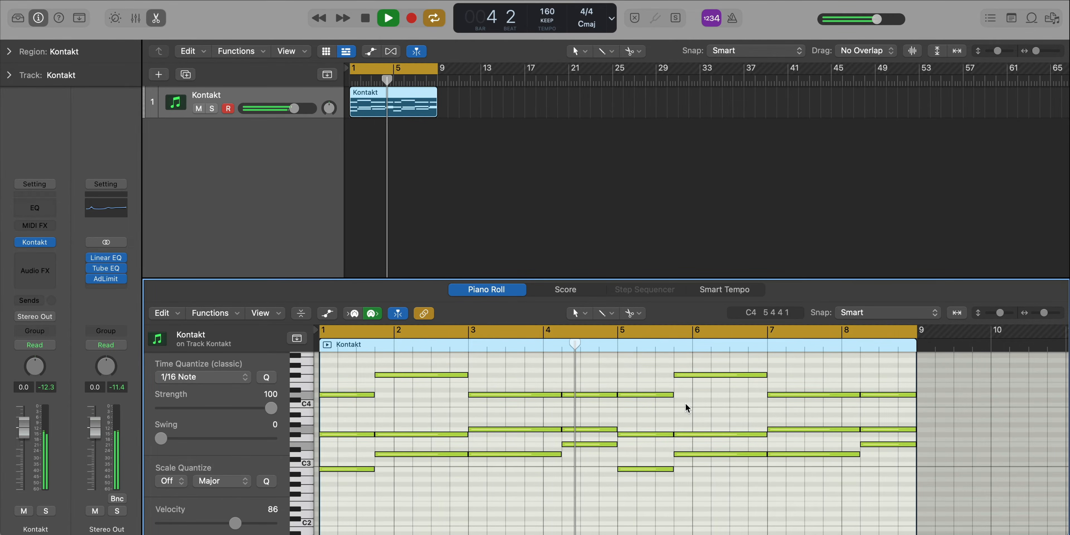
{"action": "left_click", "coordinate": [629, 375], "text": "super"}
{"action": "key", "text": "space"}
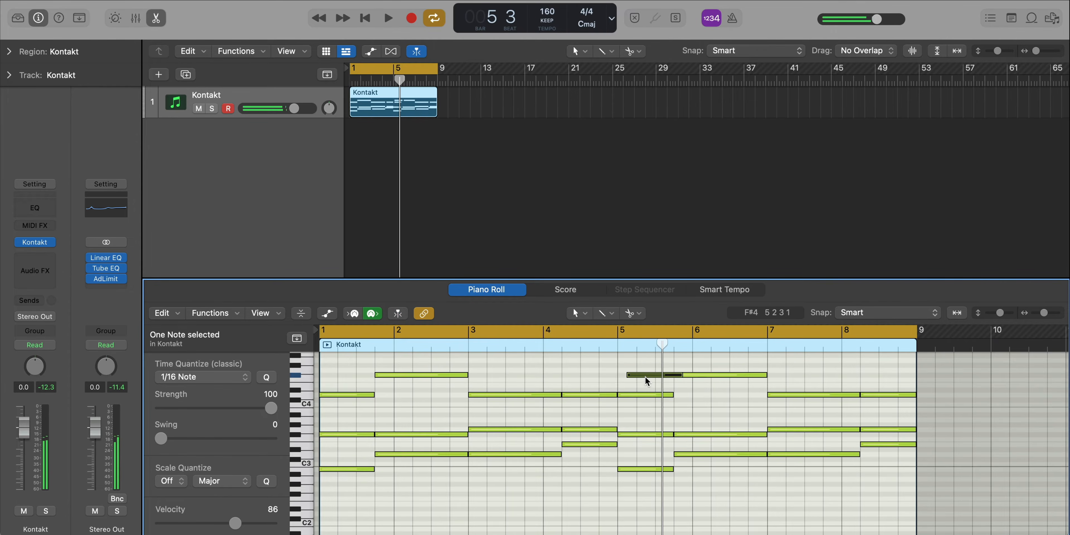
{"action": "left_click_drag", "start_coordinate": [645, 377], "coordinate": [641, 376]}
{"action": "key", "text": "space"}
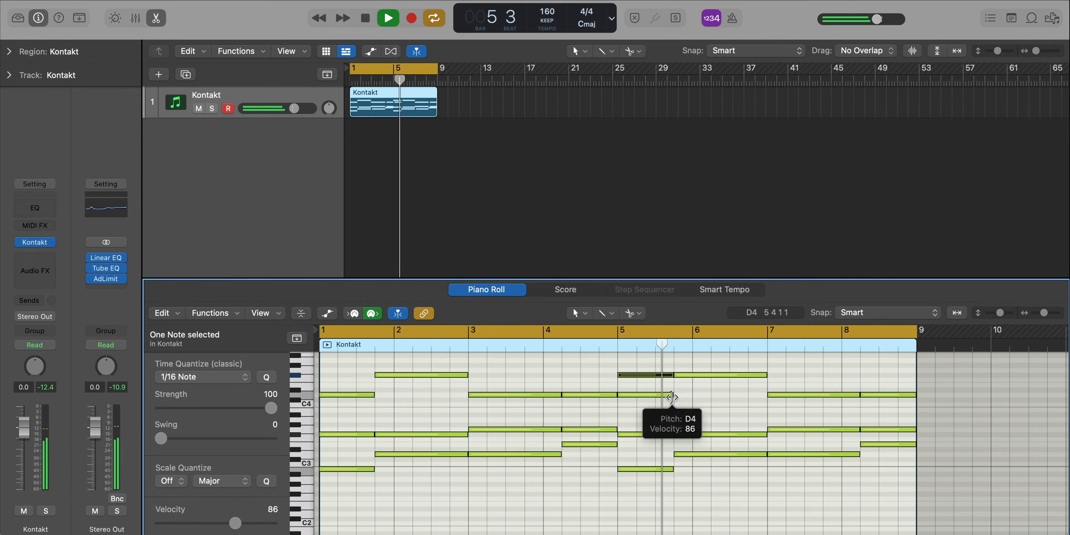
Raise the F#3 note of the chord on beat 4 of bar 5 to D4 and play the progression from the start
{"action": "key", "text": "space"}
{"action": "left_click", "coordinate": [695, 435]}
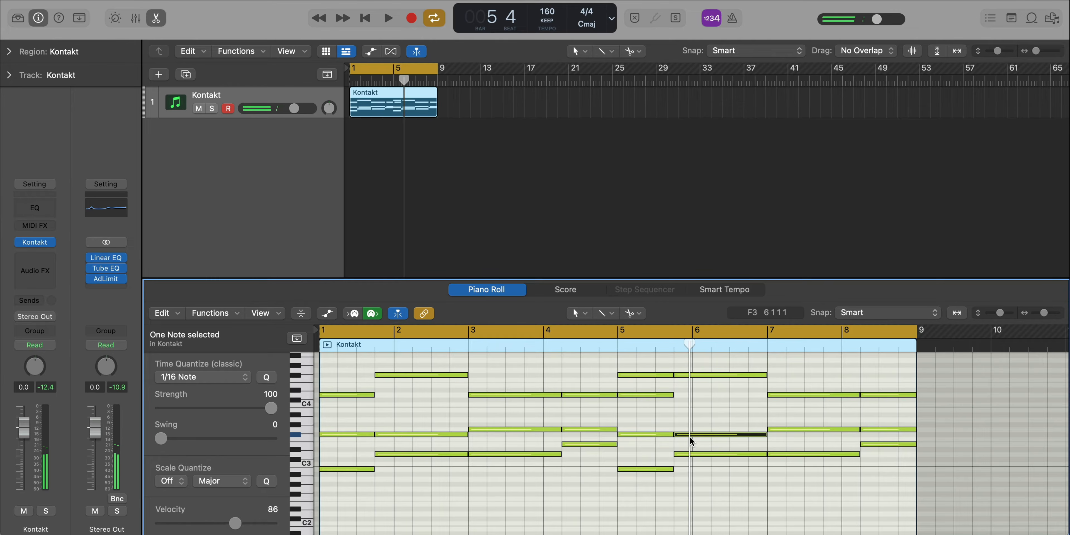
{"action": "key", "text": "alt+Up"}
{"action": "key", "text": "alt+Up"}
{"action": "key", "text": "alt+Up"}
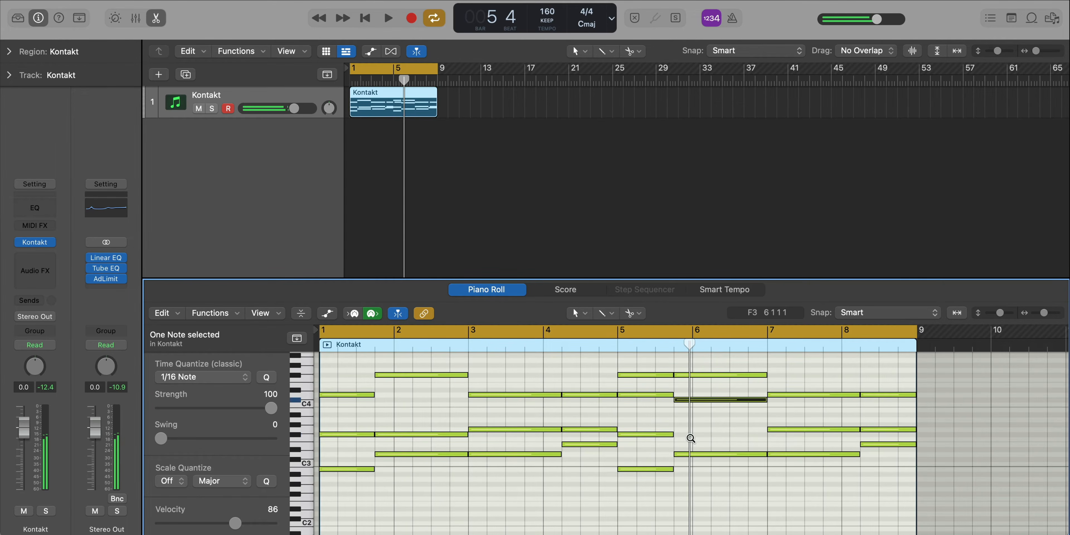
{"action": "key", "text": "Return"}
{"action": "key", "text": "space"}
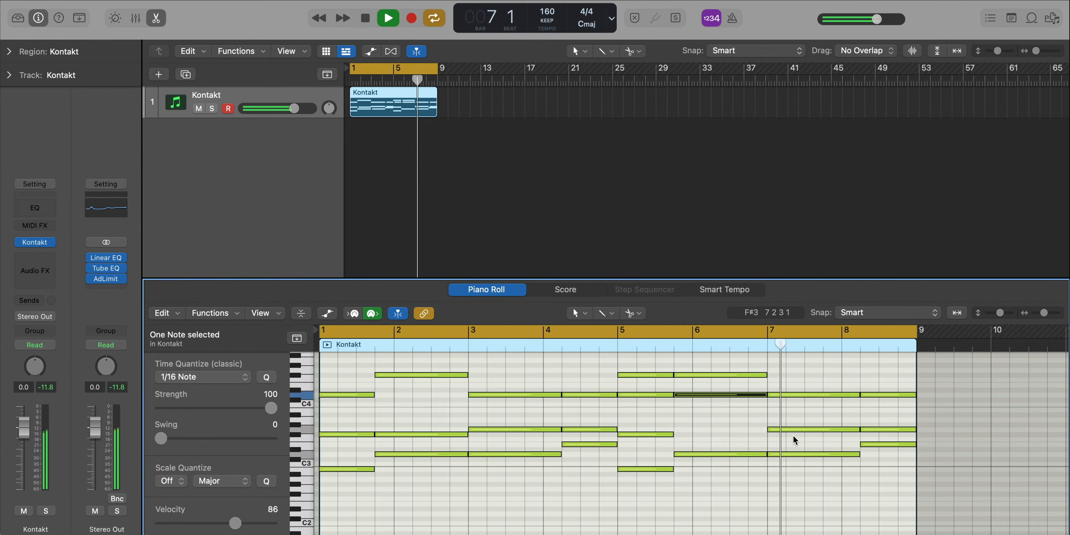
Try removing the G3 note from the chord at bar 7 and play the progression
{"action": "key", "text": "space"}
{"action": "key", "text": "Delete"}
{"action": "key", "text": "space"}
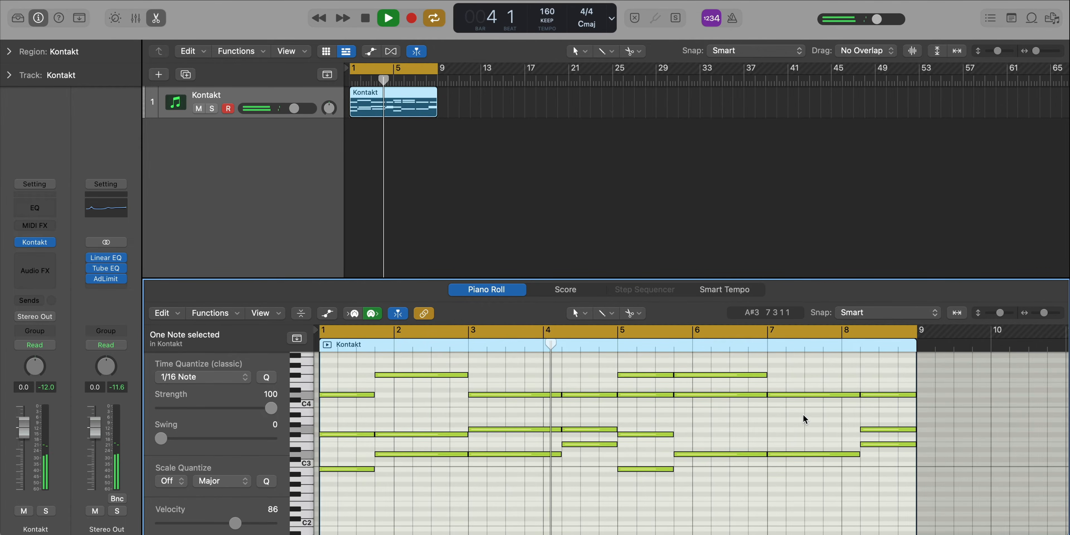
Set the cycle range to bars 7 to 9, undo the deletion of the G3 note and play the section
{"action": "key", "text": "c"}
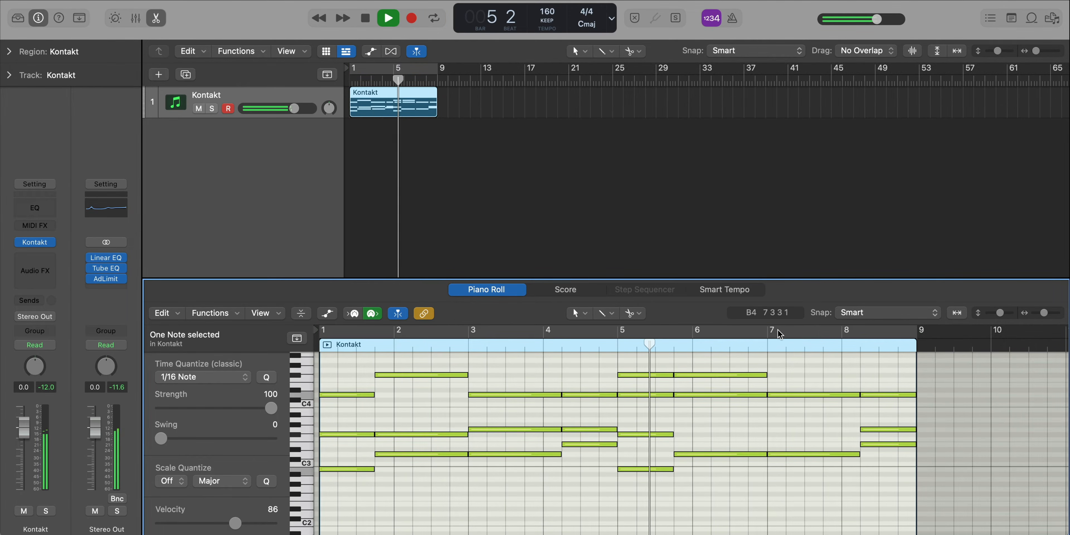
{"action": "left_click_drag", "start_coordinate": [777, 330], "coordinate": [916, 330]}
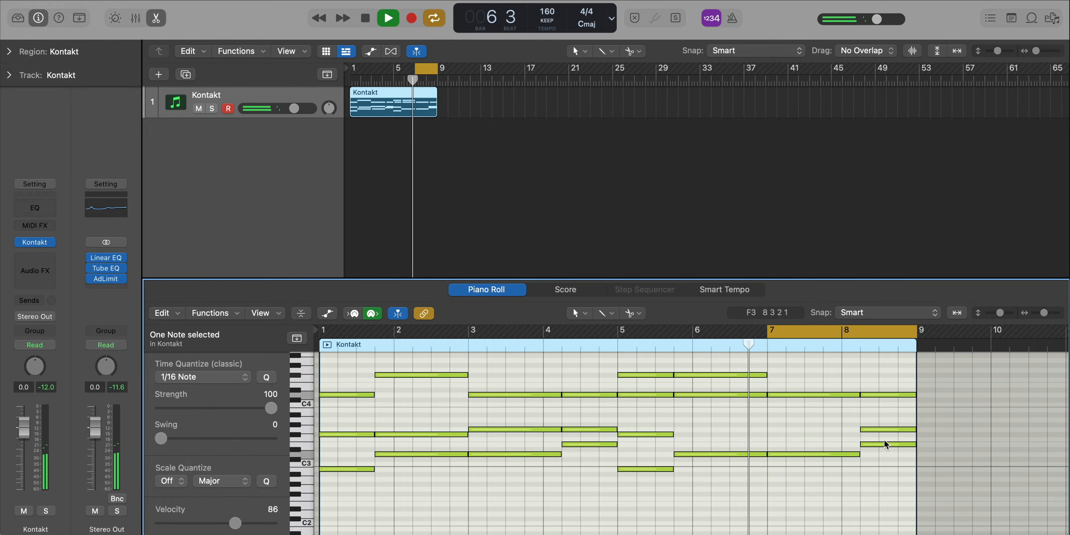
{"action": "key", "text": "space"}
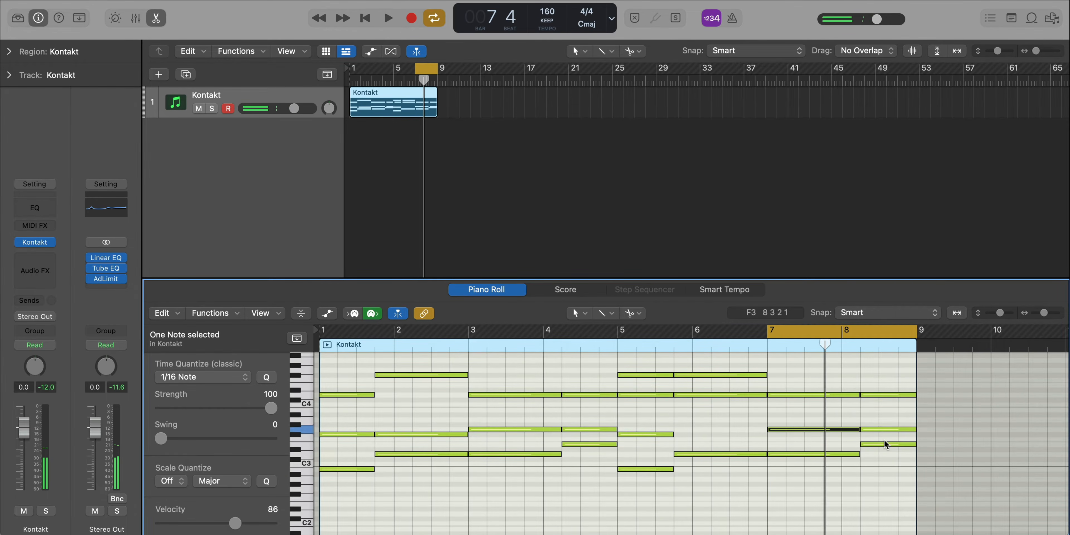
{"action": "key", "text": "space"}
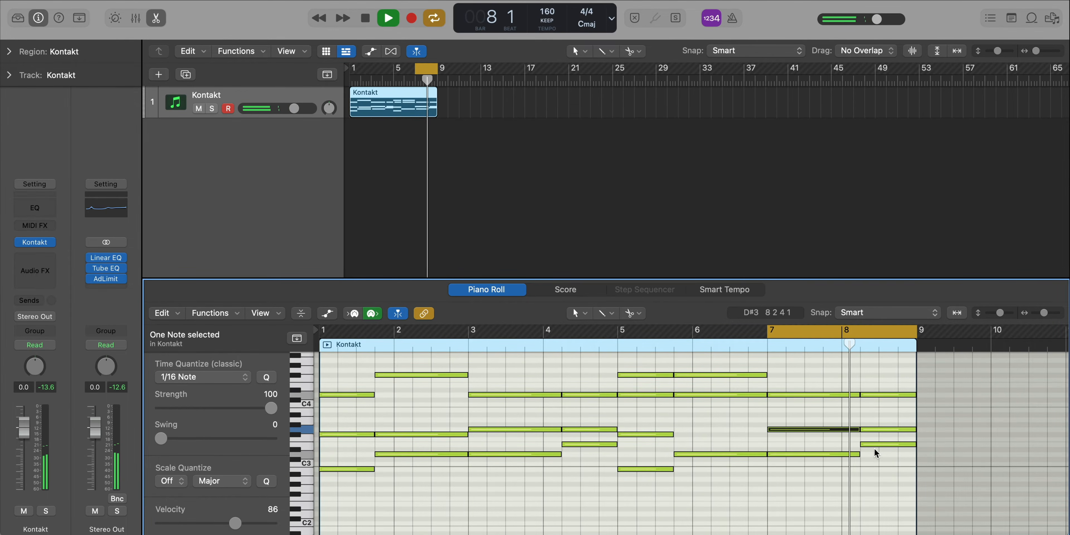
Lower the E3 note of the last chord, on beat 2 of bar 8, to B2 and play the section
{"action": "left_click", "coordinate": [876, 423]}
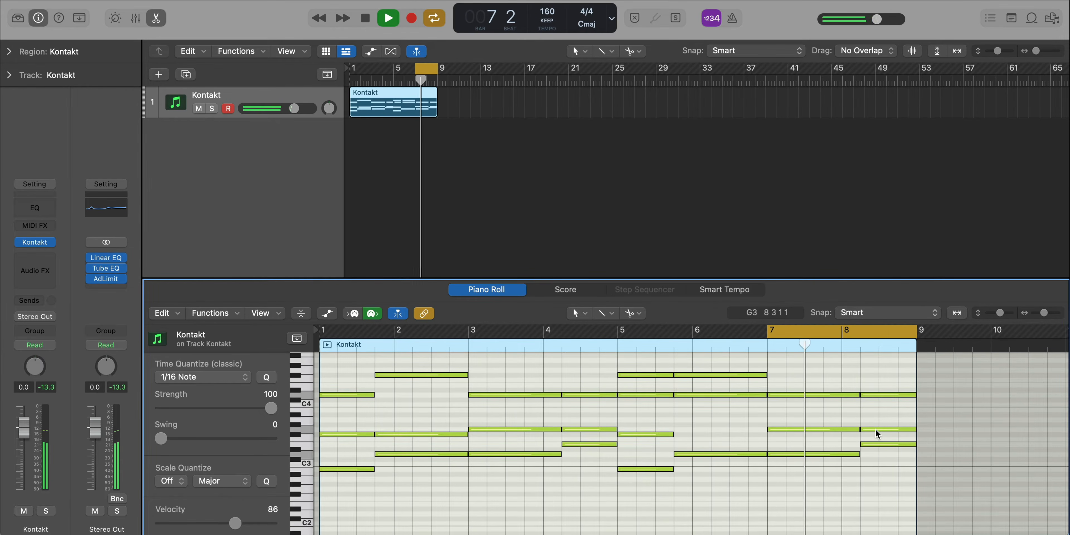
{"action": "key", "text": "space"}
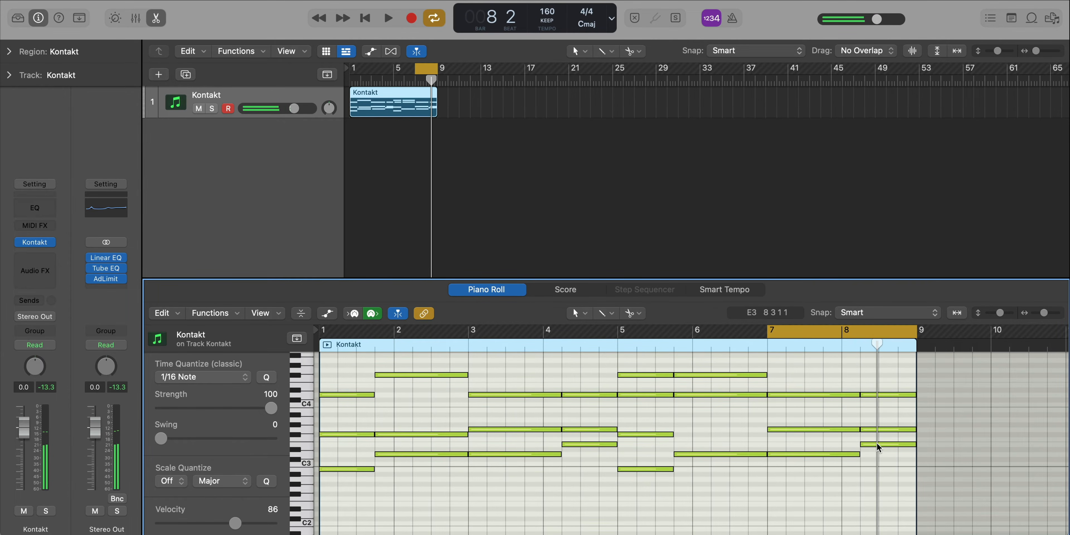
{"action": "left_click_drag", "start_coordinate": [877, 443], "coordinate": [878, 468]}
{"action": "key", "text": "space"}
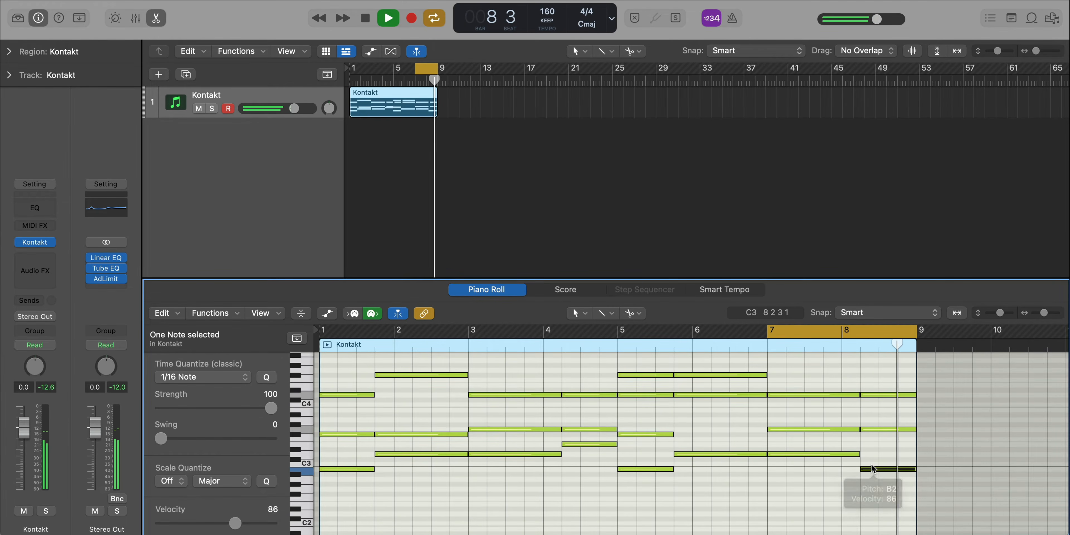
Lower the G3 note of the chord at bar 7 by one octave to G2 and play the section
{"action": "key", "text": "space"}
{"action": "left_click", "coordinate": [835, 431]}
{"action": "key", "text": "alt+shift+Down"}
{"action": "key", "text": "space"}
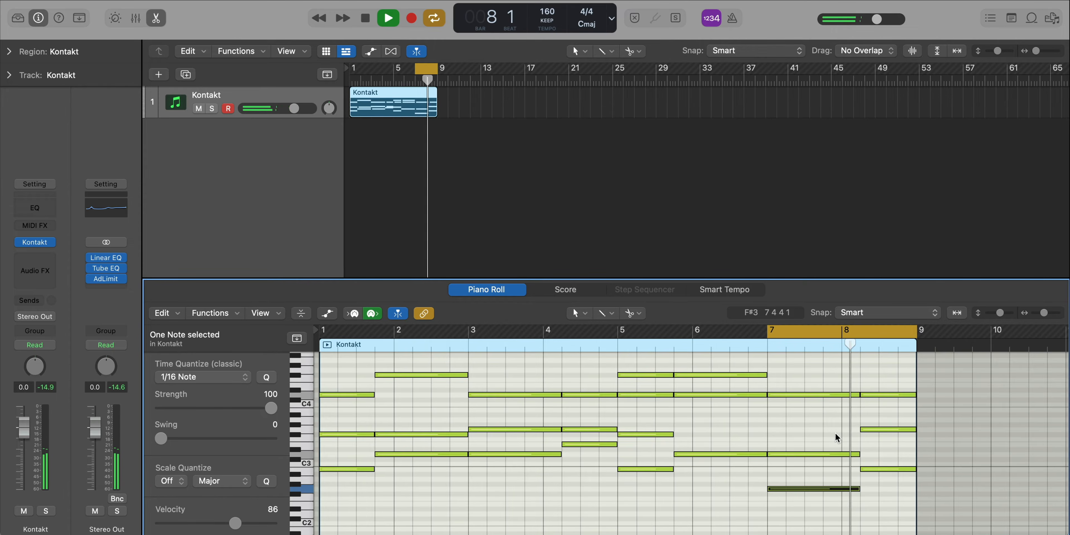
{"action": "key", "text": "space"}
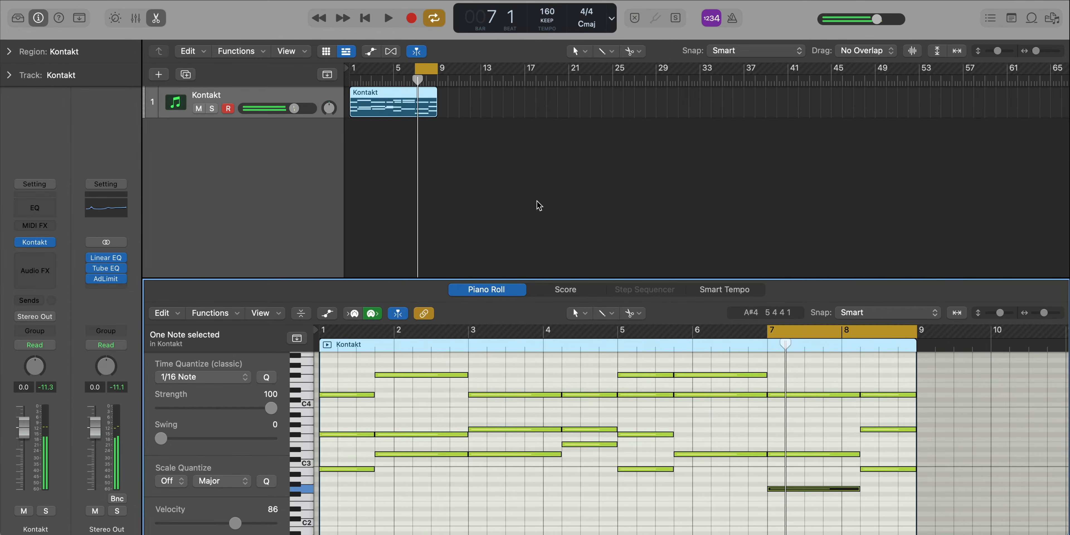
Set the cycle range to bars 1 to 9 and play the whole progression
{"action": "key", "text": "super+u"}
{"action": "key", "text": "space"}
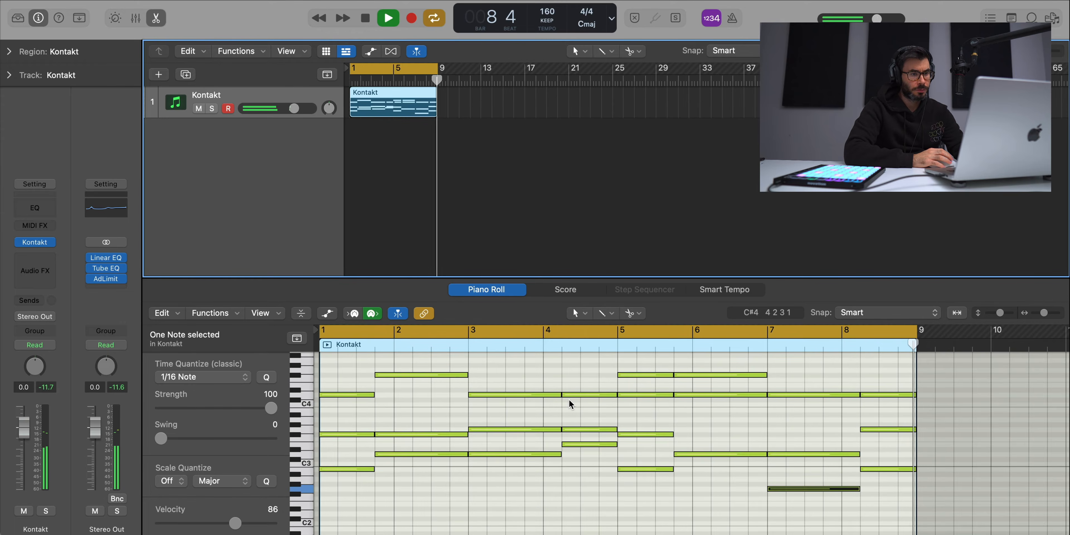
{"action": "key", "text": "space"}
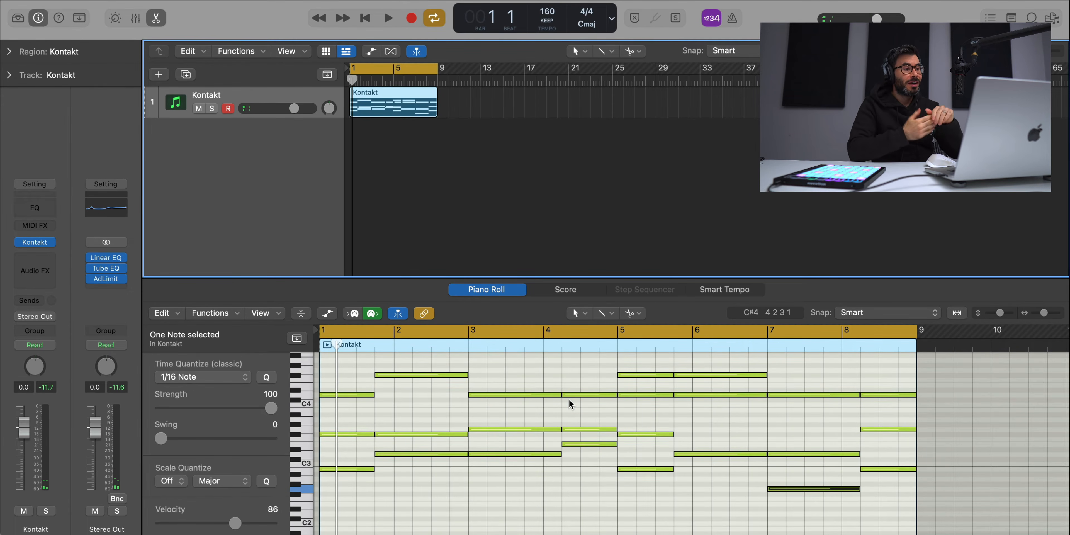
Open the Kontakt instrument, hide its library browser and show the guitar settings of Picked Acoustic (Melody)
{"action": "left_click", "coordinate": [36, 245]}
{"action": "left_click_drag", "start_coordinate": [570, 22], "coordinate": [522, 21]}
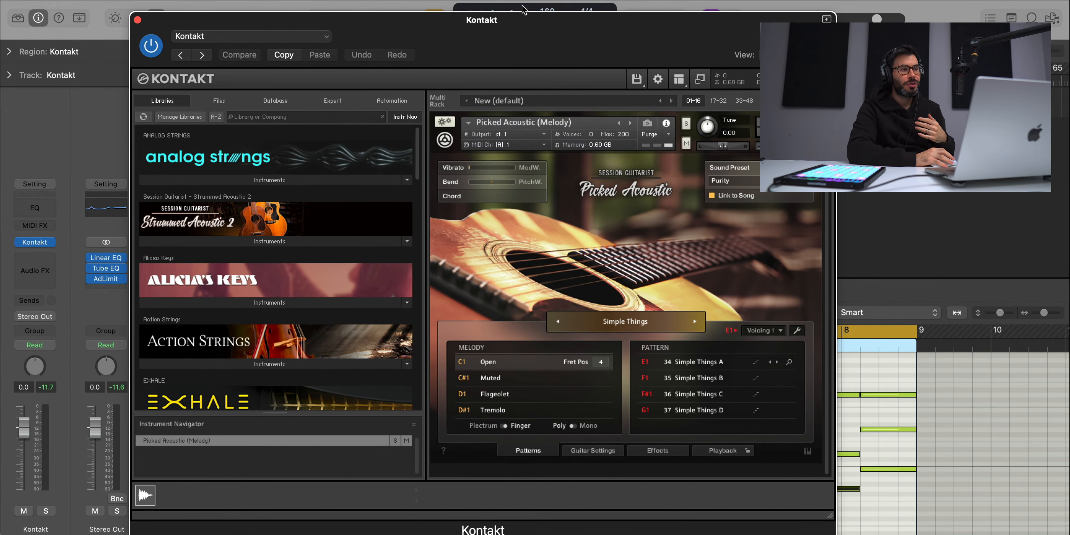
{"action": "left_click", "coordinate": [700, 79]}
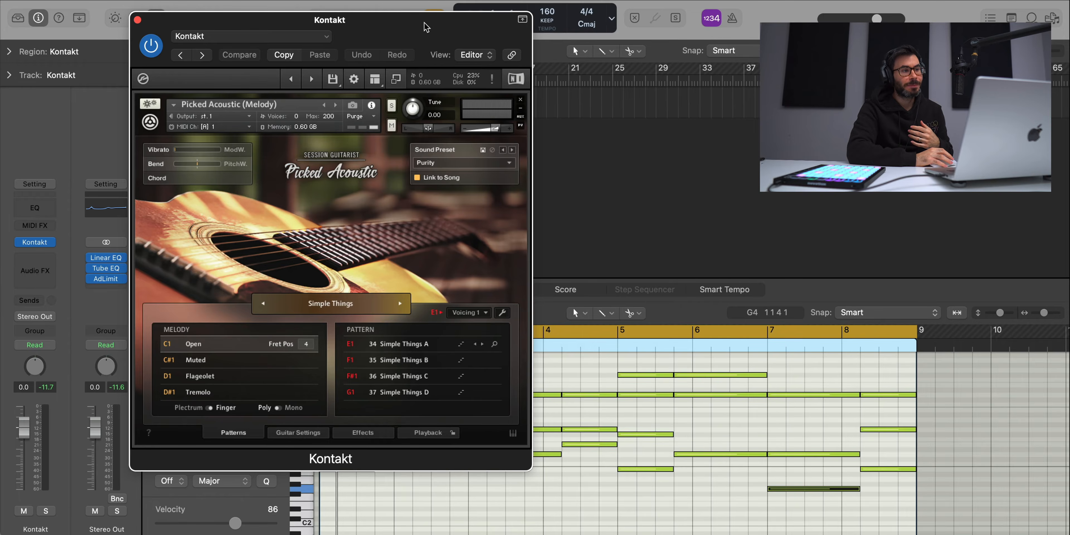
{"action": "left_click_drag", "start_coordinate": [424, 26], "coordinate": [601, 45]}
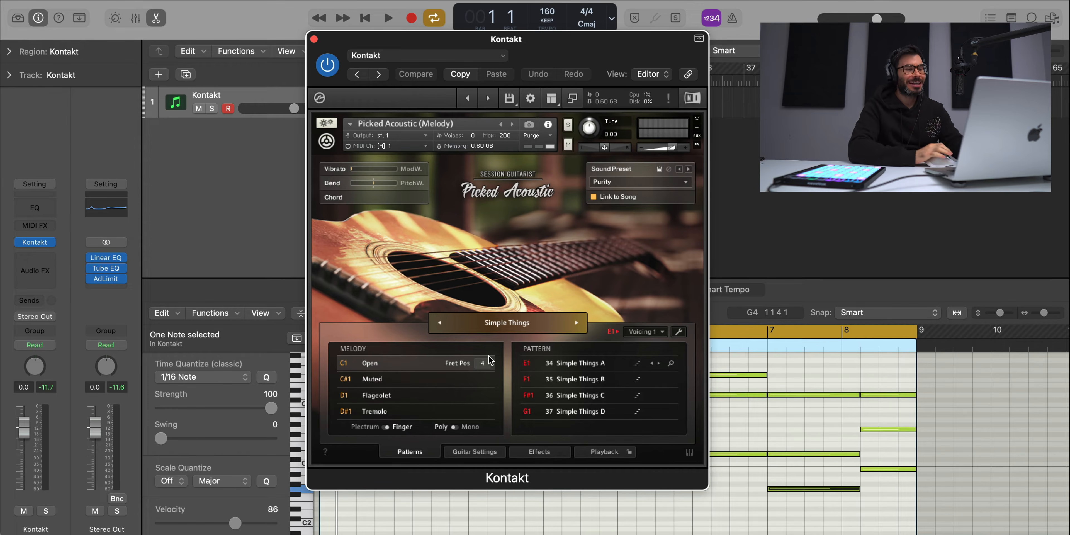
{"action": "left_click", "coordinate": [479, 452]}
{"action": "left_click_drag", "start_coordinate": [544, 52], "coordinate": [578, 64]}
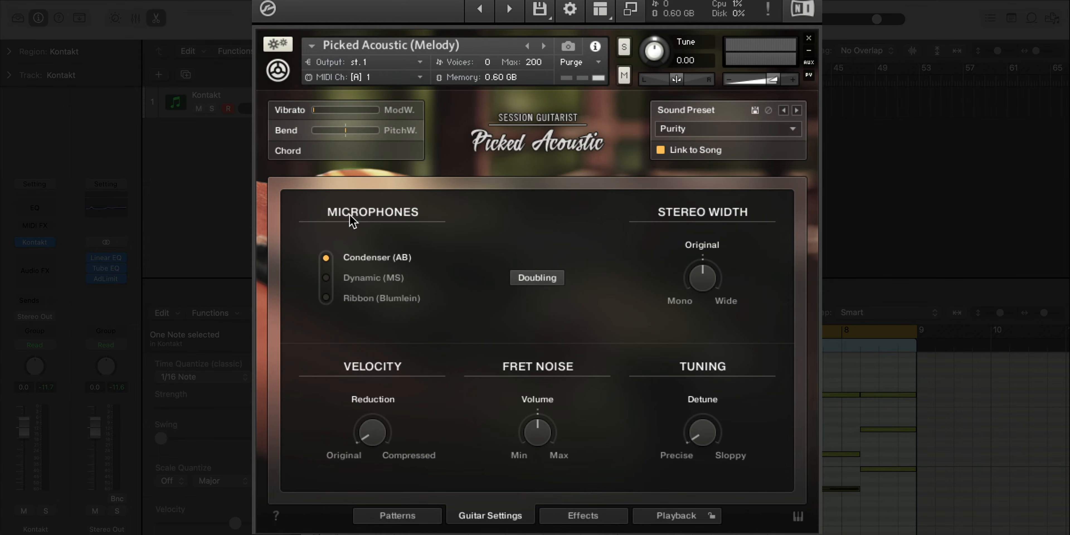
Choose the Ribbon (Blumlein) microphone, enable Doubling and widen the stereo width slightly
{"action": "left_click", "coordinate": [326, 283]}
{"action": "left_click", "coordinate": [326, 298]}
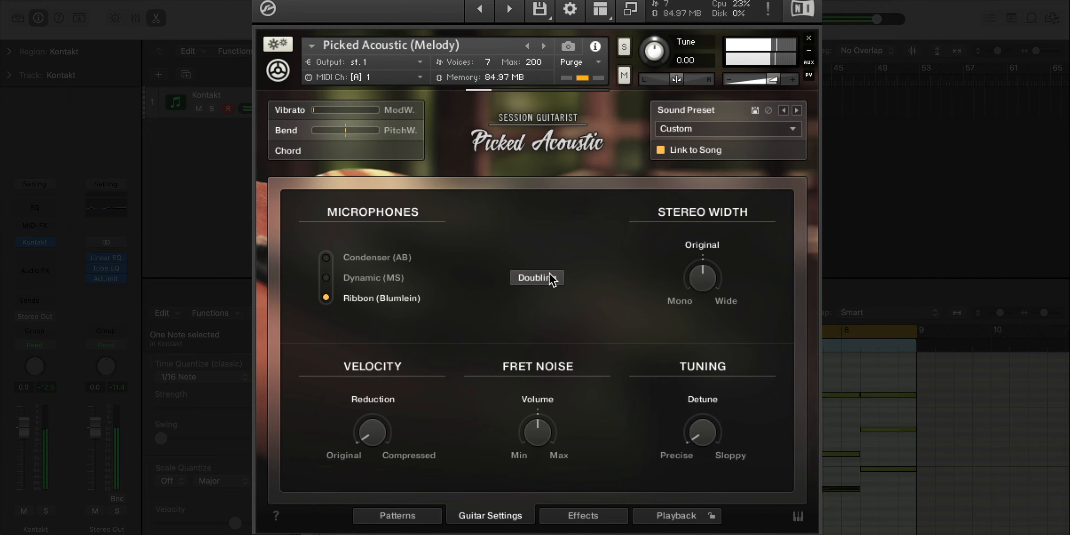
{"action": "left_click", "coordinate": [543, 281]}
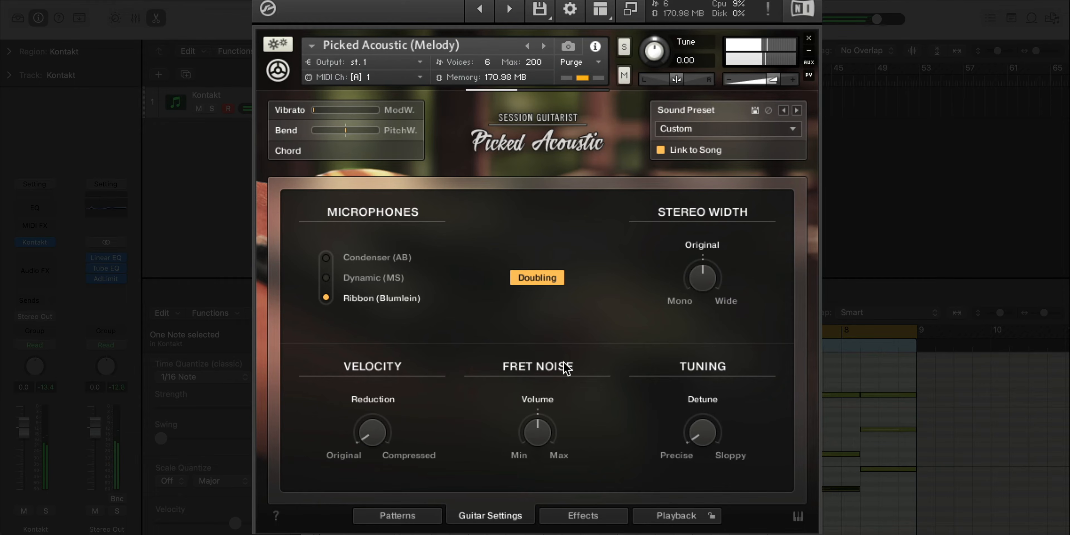
{"action": "left_click_drag", "start_coordinate": [700, 290], "coordinate": [699, 266]}
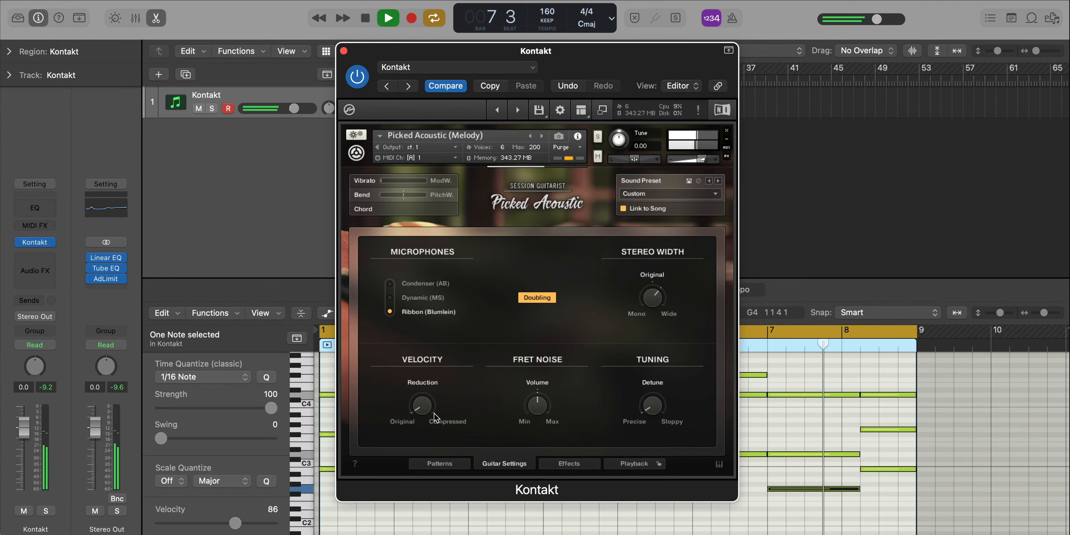
Raise the velocity reduction to just past halfway and the fret noise volume towards Max, and play the progression
{"action": "key", "text": "space"}
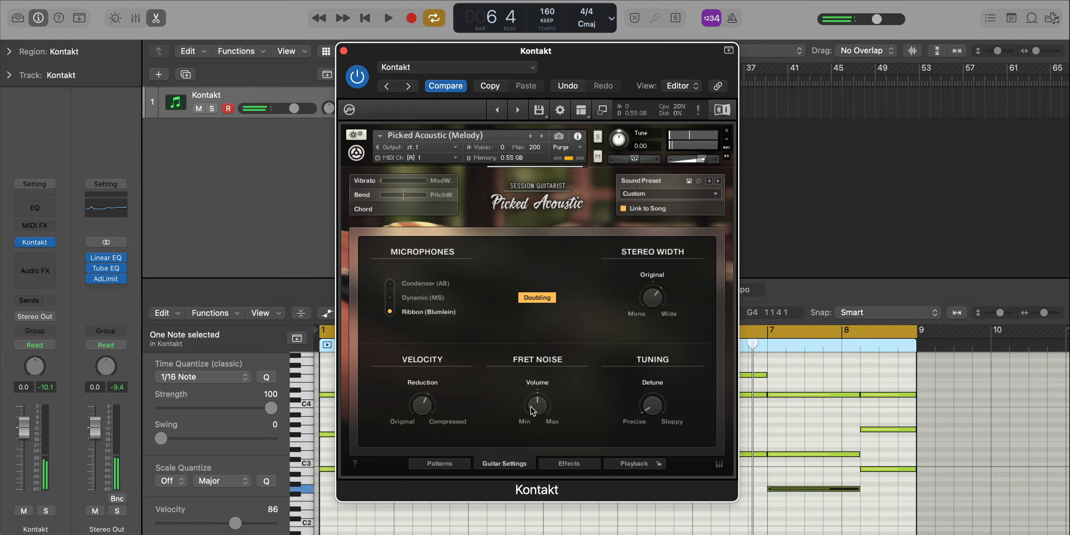
{"action": "mouse_move", "coordinate": [530, 406]}
{"action": "left_mouse_down"}
{"action": "mouse_move", "coordinate": [530, 395]}
{"action": "mouse_move", "coordinate": [532, 440]}
{"action": "mouse_move", "coordinate": [534, 408]}
{"action": "left_mouse_up"}
{"action": "key", "text": "space"}
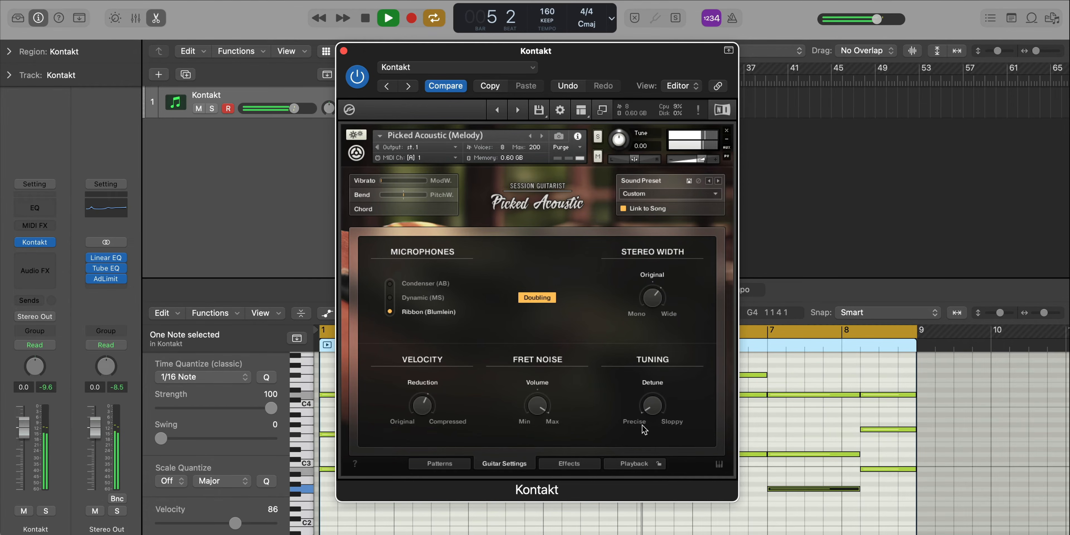
Raise the guitar's tuning detune to about 36 % while listening to the progression
{"action": "key", "text": "space"}
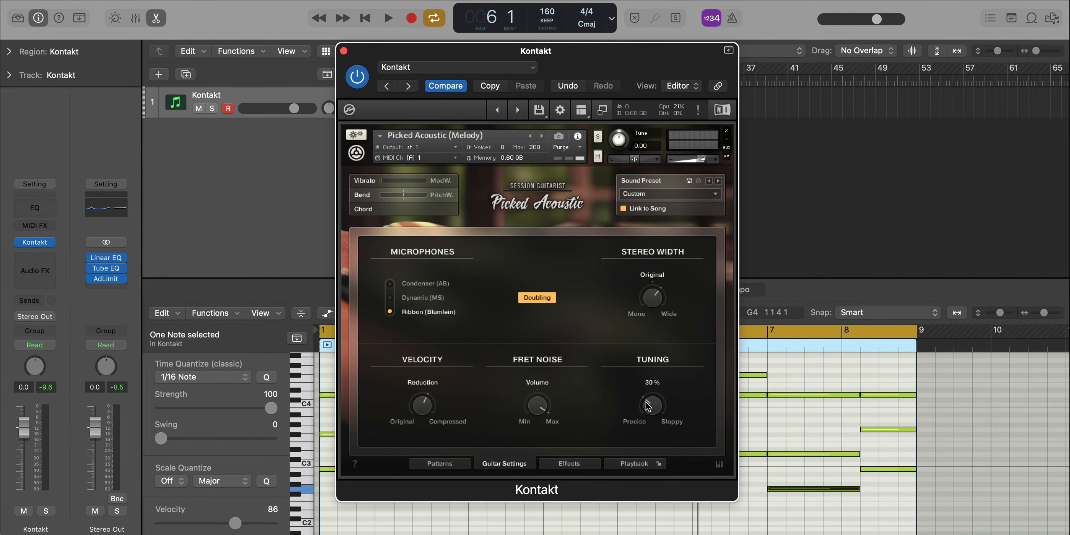
{"action": "key", "text": "space"}
{"action": "left_click_drag", "start_coordinate": [648, 406], "coordinate": [648, 402]}
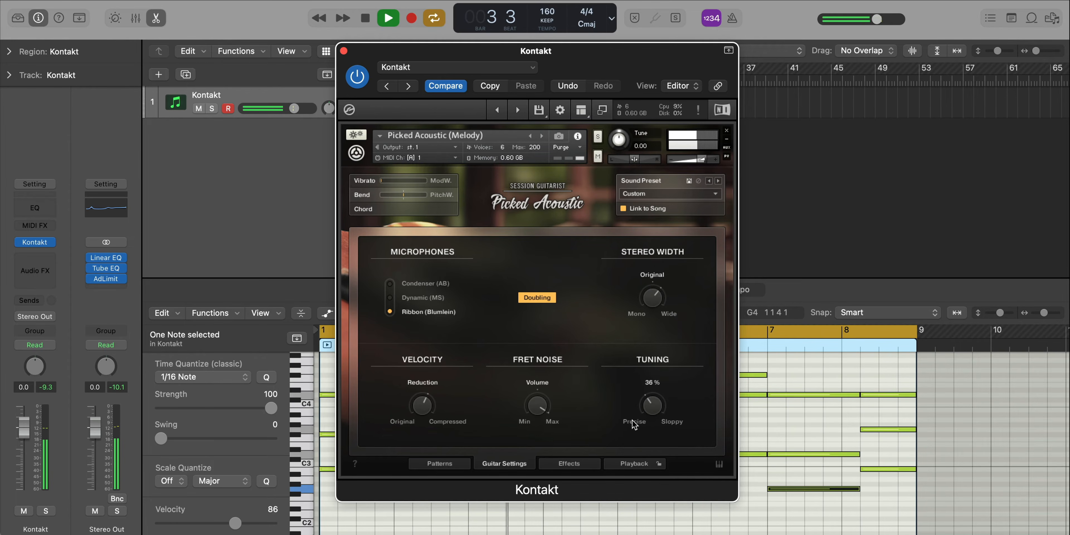
{"action": "left_click_drag", "start_coordinate": [648, 405], "coordinate": [648, 407]}
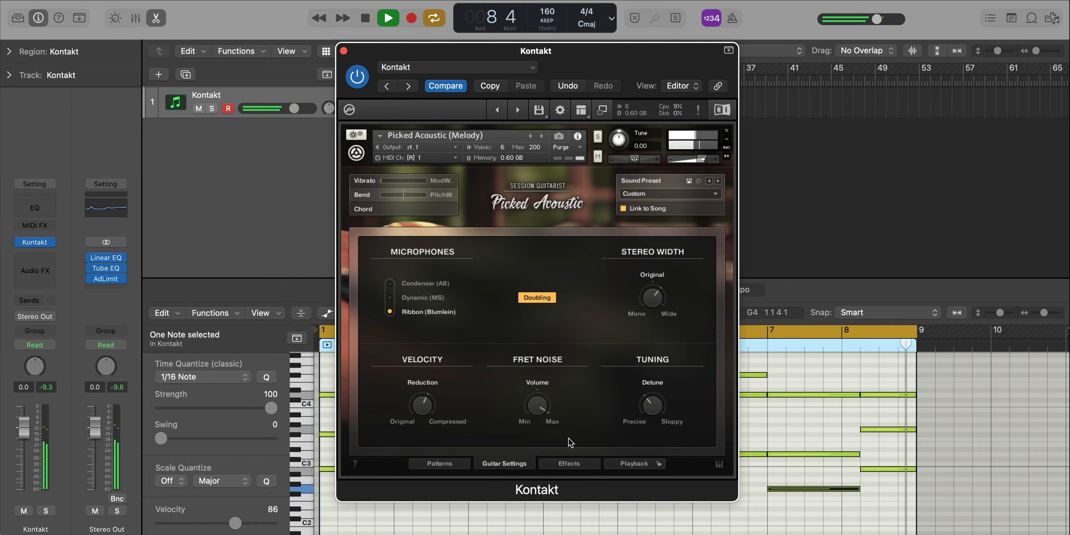
{"action": "key", "text": "space"}
Set the mix of the guitar's IR Reverb effect to about 61 % while the progression plays
{"action": "left_click", "coordinate": [568, 464]}
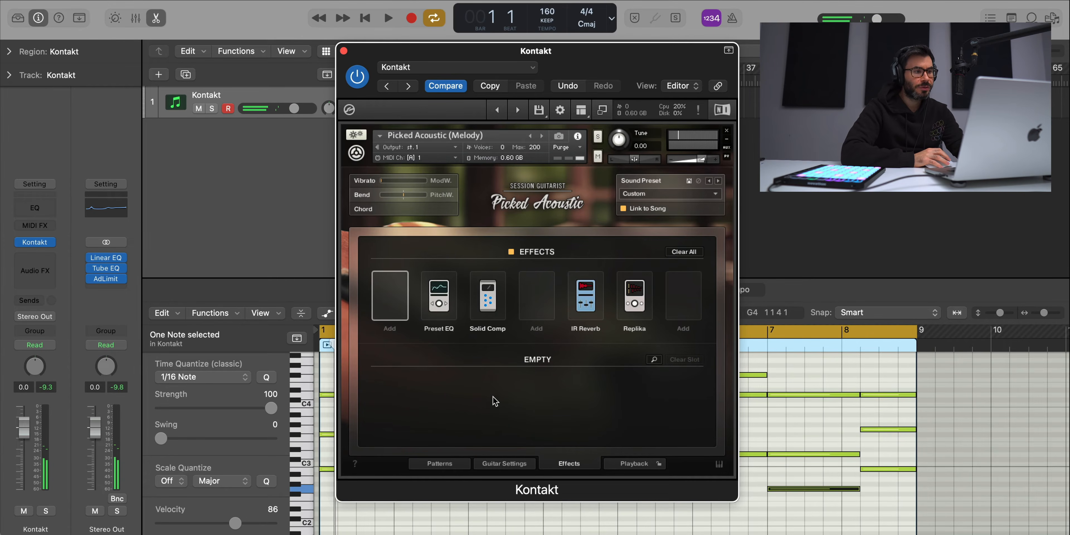
{"action": "left_click", "coordinate": [584, 295]}
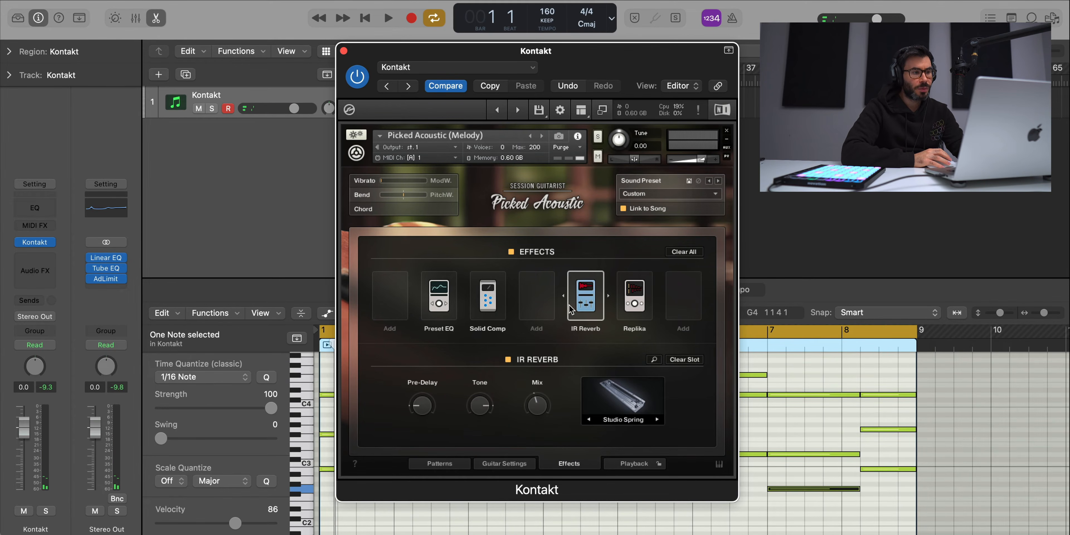
{"action": "key", "text": "space"}
{"action": "mouse_move", "coordinate": [534, 405]}
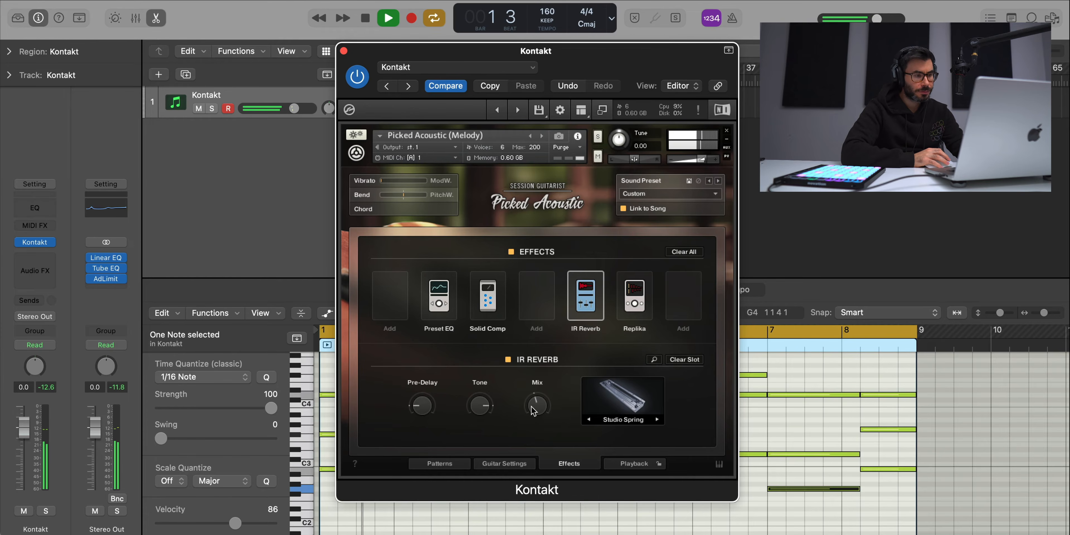
{"action": "left_click_drag", "start_coordinate": [531, 395], "coordinate": [530, 384]}
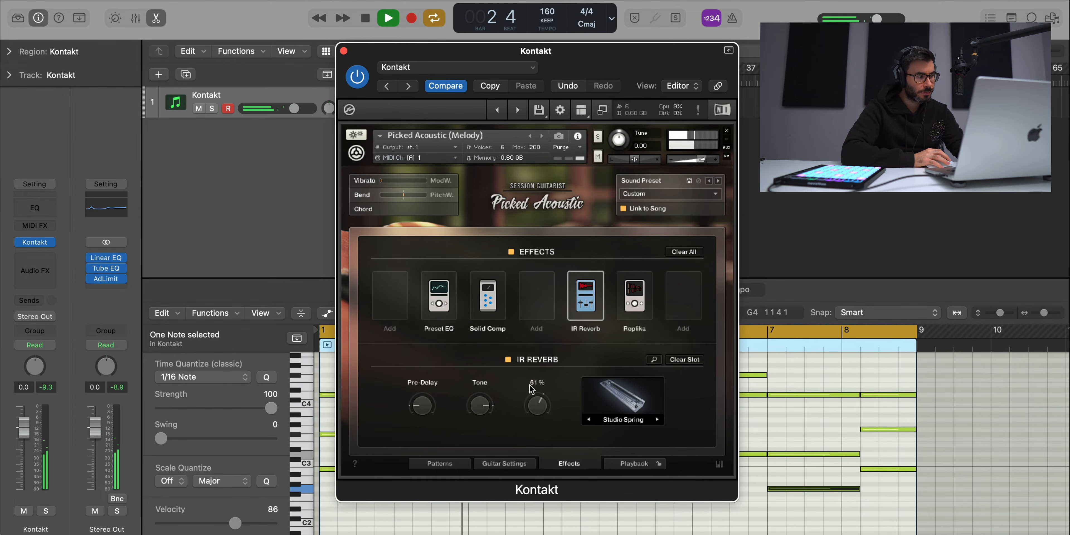
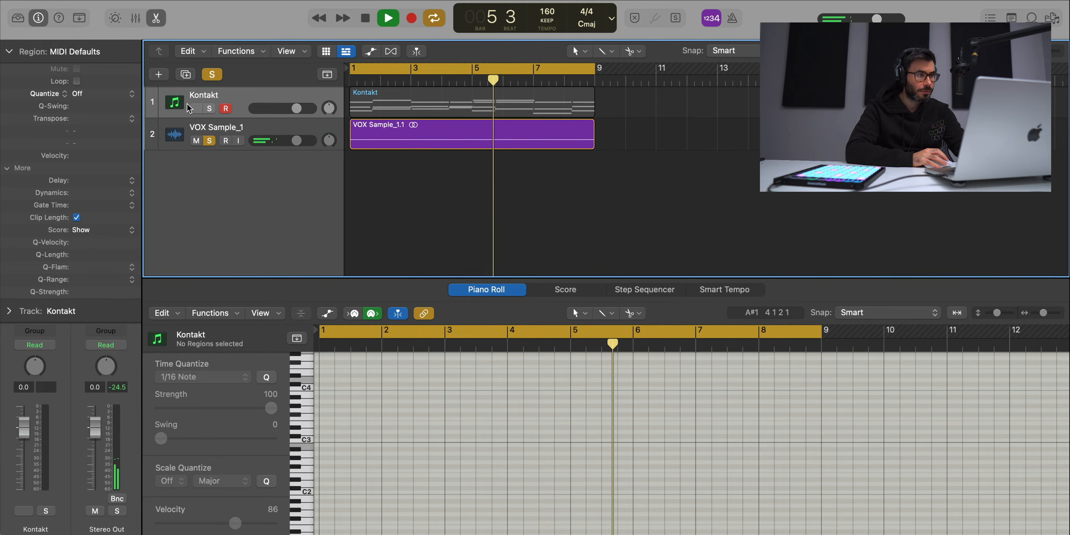
Solo the Kontakt track together with the VOX Sample_1 track, select the vocal track and collapse its region parameters
{"action": "left_click", "coordinate": [209, 109]}
{"action": "left_click", "coordinate": [219, 140]}
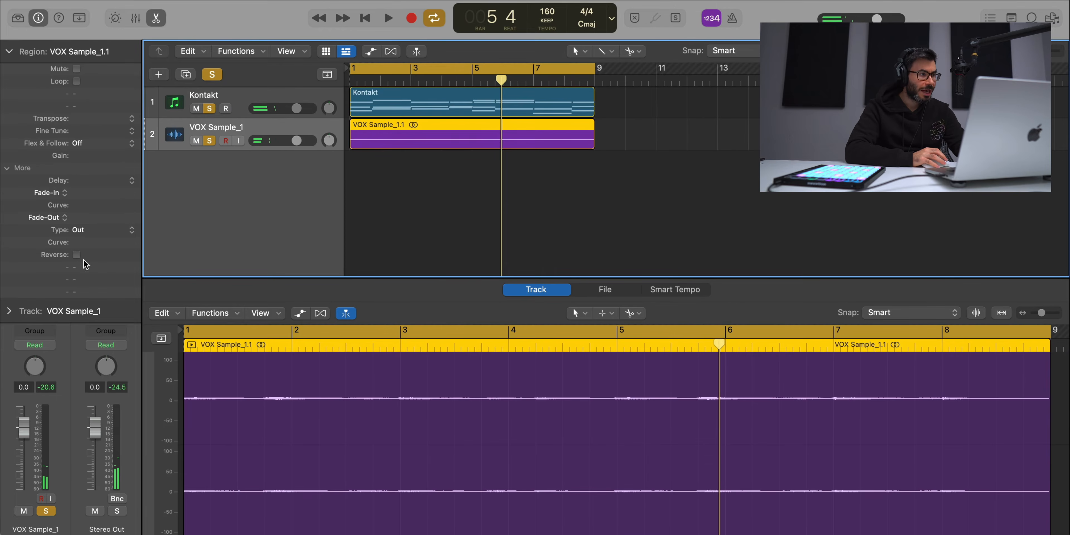
{"action": "left_click", "coordinate": [5, 52]}
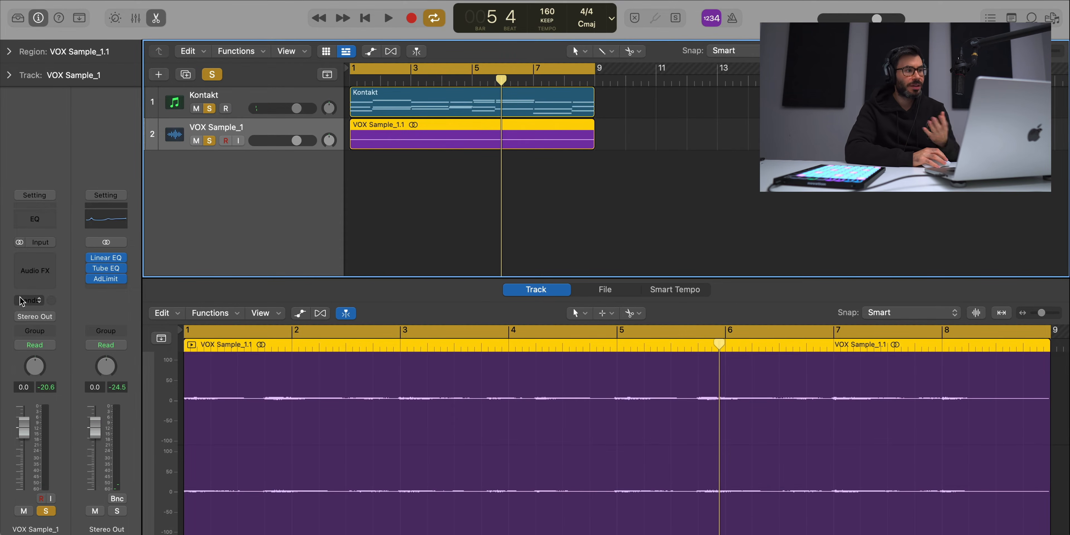
Insert a Space Designer reverb on the VOX Sample_1 track with the wet level at -9.2 dB, and play the result
{"action": "left_click", "coordinate": [36, 262]}
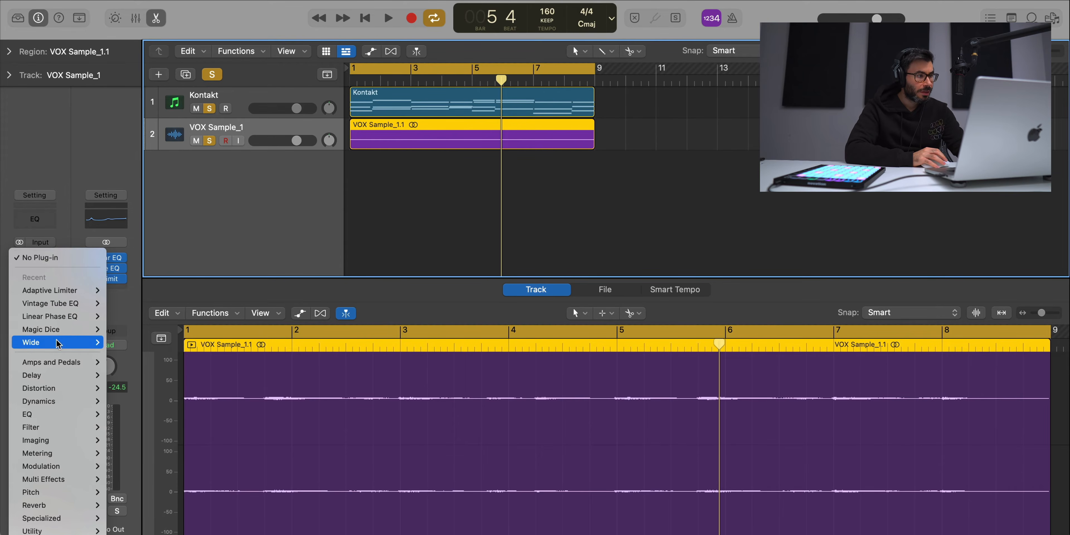
{"action": "mouse_move", "coordinate": [62, 505]}
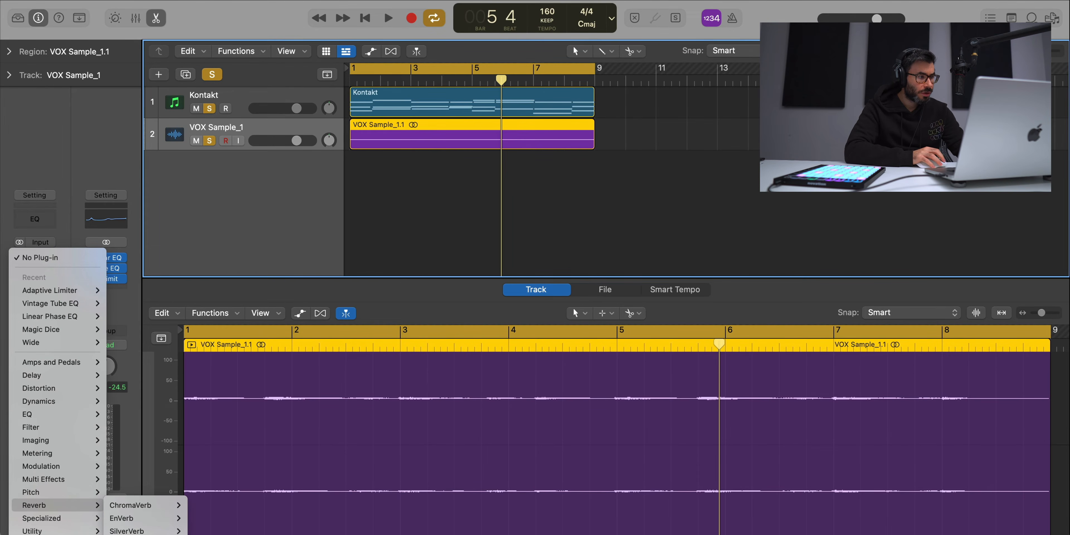
{"action": "left_click", "coordinate": [201, 534]}
{"action": "key", "text": "space"}
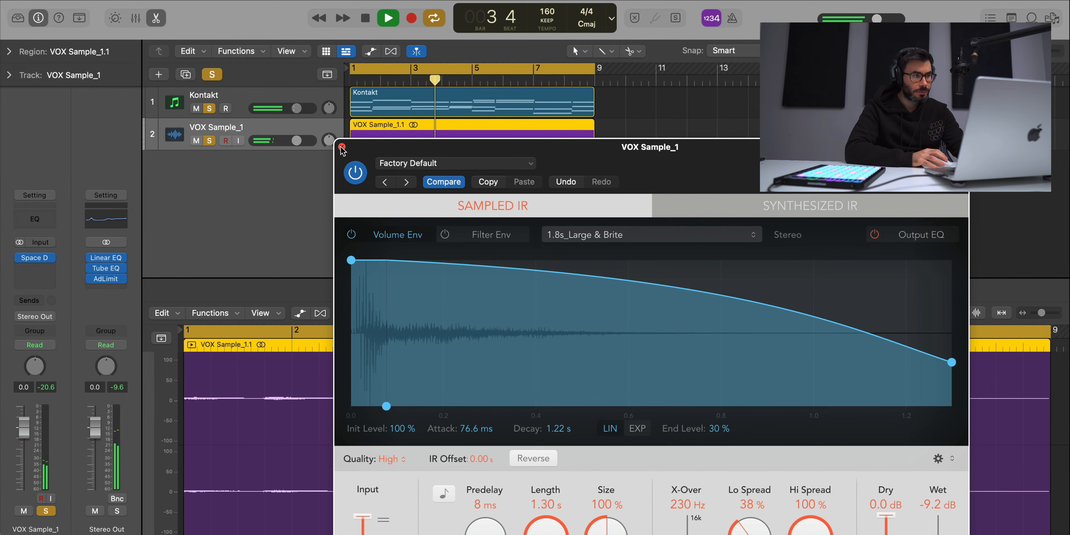
{"action": "left_click", "coordinate": [342, 148]}
Lower the volume of the VOX Sample_1 track to -3.6 dB
{"action": "left_click_drag", "start_coordinate": [296, 141], "coordinate": [286, 141]}
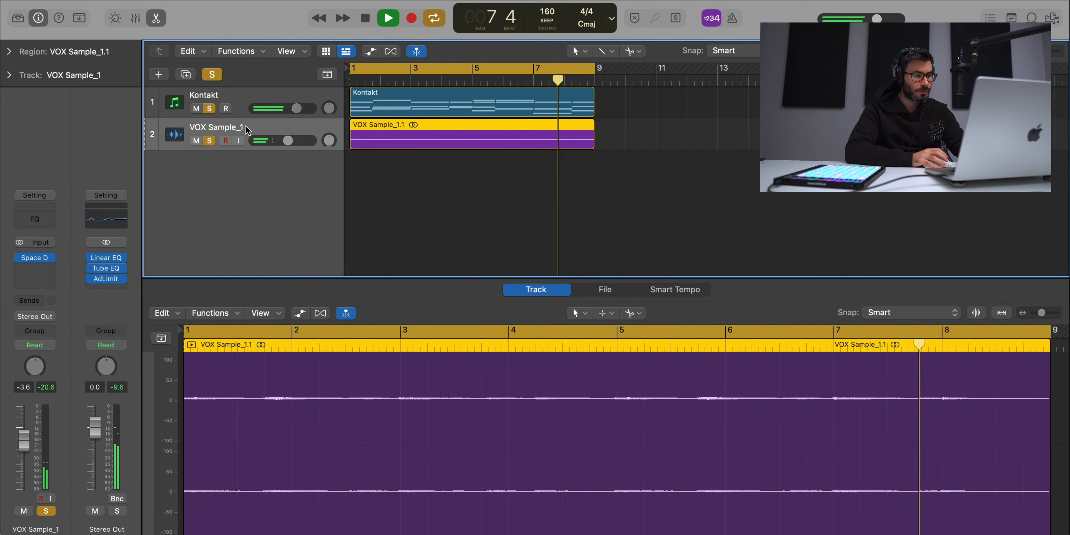
{"action": "key", "text": "x"}
{"action": "key", "text": "x"}
Repeat the Kontakt and VOX Sample_1 regions once from bar 9 and set the cycle range to bars 9 to 17
{"action": "left_click", "coordinate": [394, 199], "text": "ctrl+alt"}
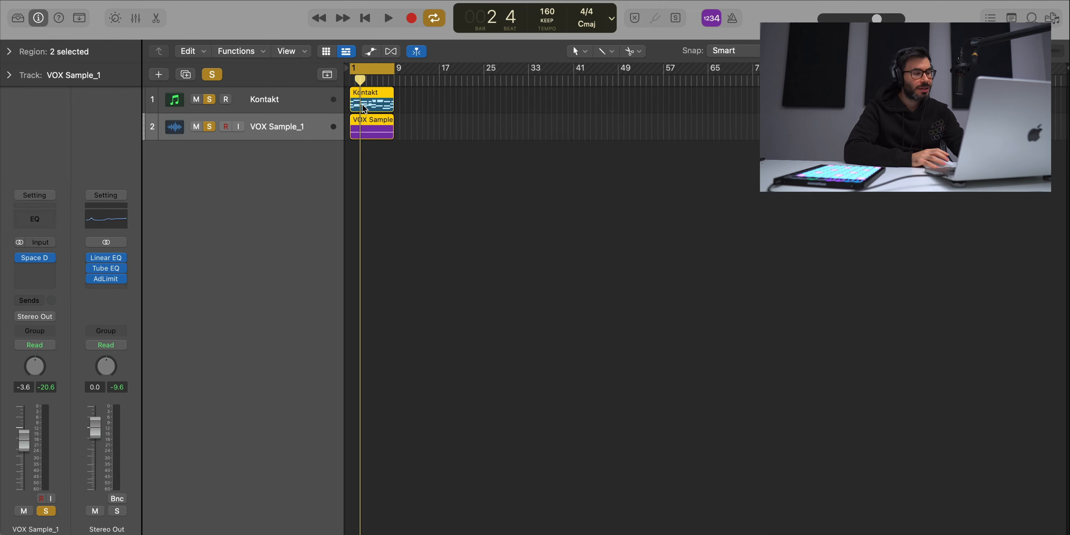
{"action": "key", "text": "super+r"}
{"action": "key", "text": "super+u"}
{"action": "left_click", "coordinate": [418, 187]}
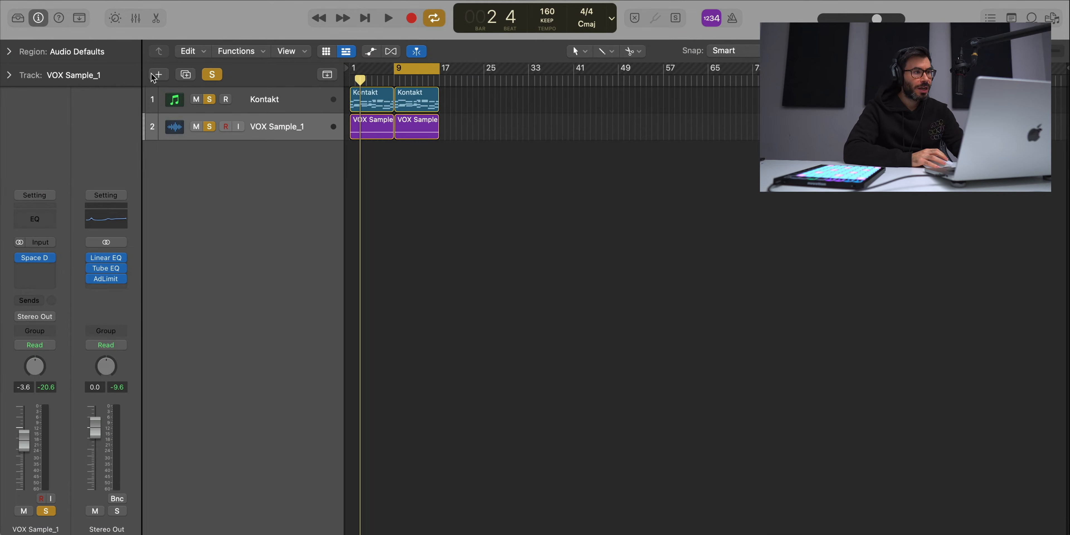
Create a new software instrument track and load the Alchemy synthesizer on it
{"action": "left_click", "coordinate": [155, 76]}
{"action": "key", "text": "Return"}
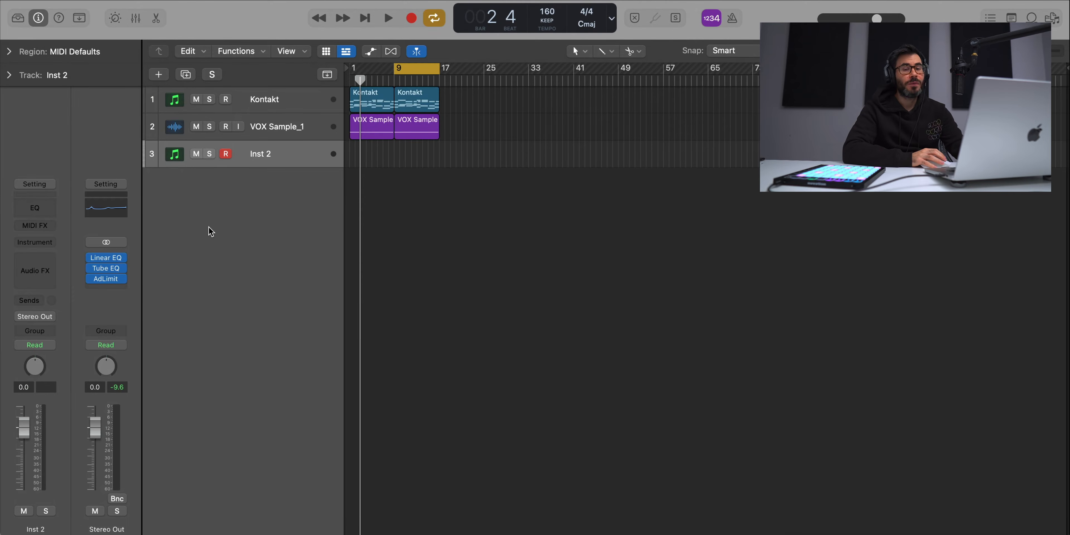
{"action": "left_click", "coordinate": [47, 248]}
{"action": "left_click", "coordinate": [48, 292]}
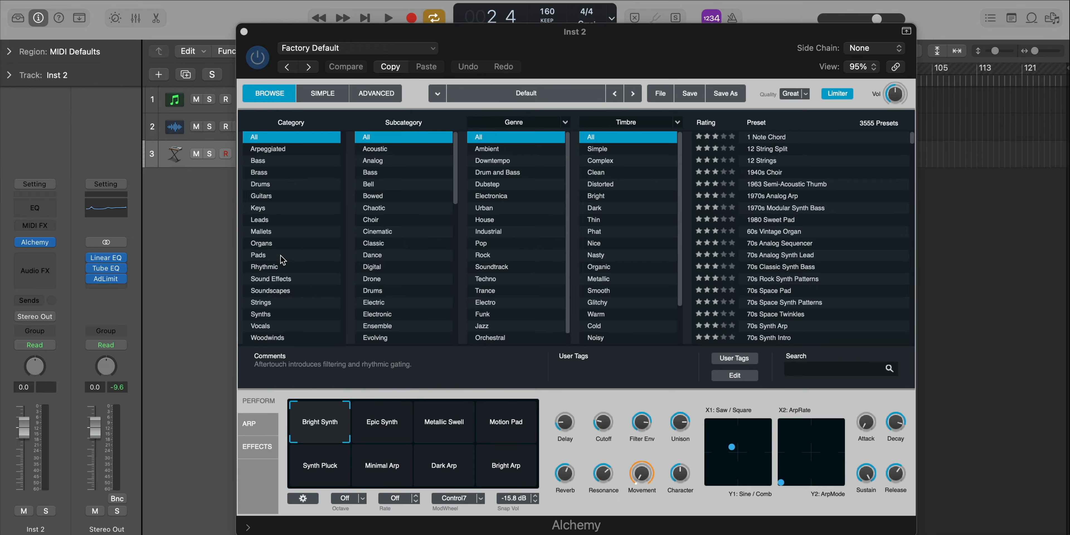
Load the Arctic Breeze preset from Alchemy's Pads category and close the instrument window
{"action": "left_click", "coordinate": [281, 256]}
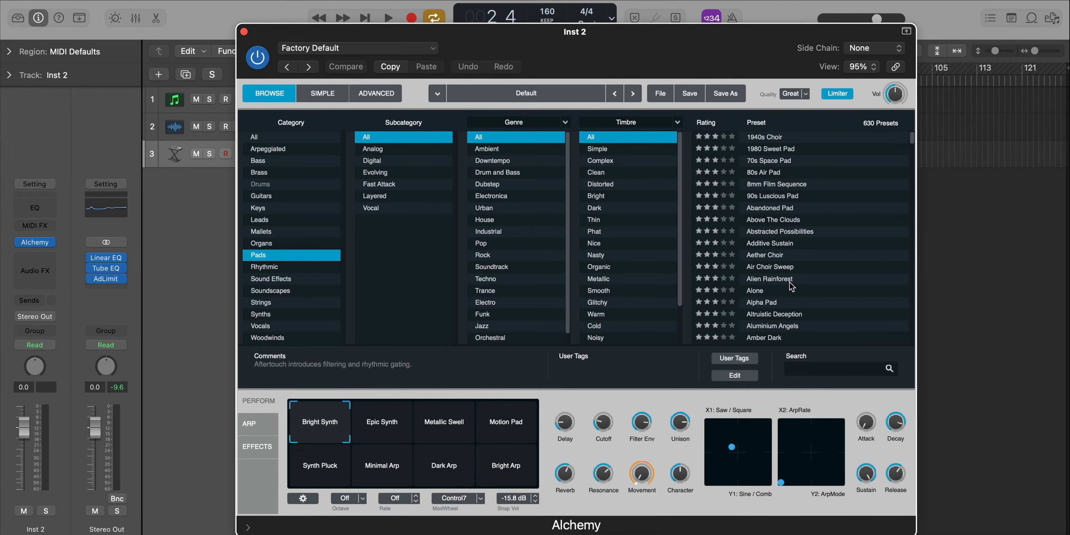
{"action": "scroll", "coordinate": [791, 287], "scroll_direction": "down", "scroll_amount": 10}
{"action": "left_click", "coordinate": [769, 153]}
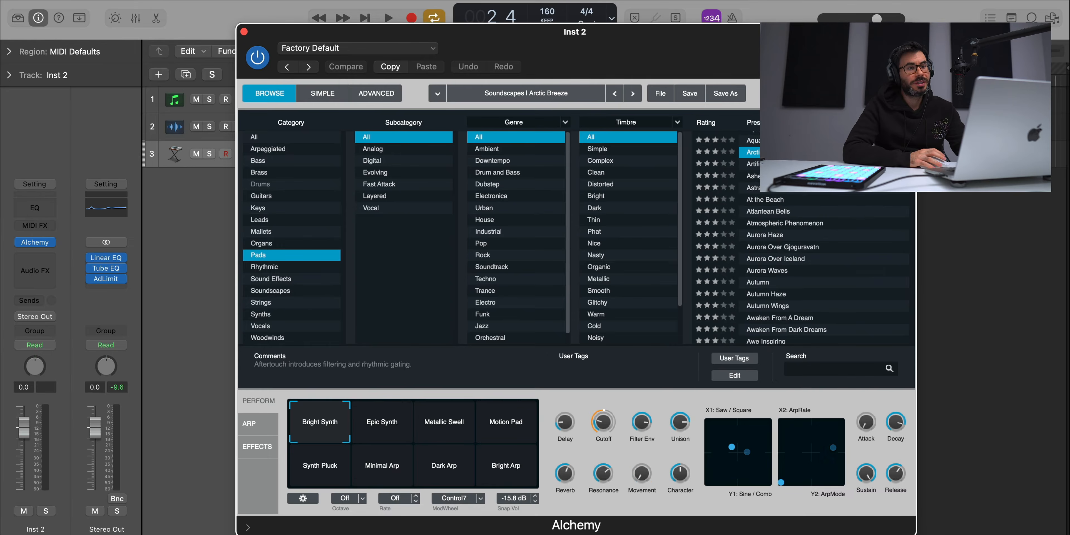
{"action": "left_click", "coordinate": [244, 31]}
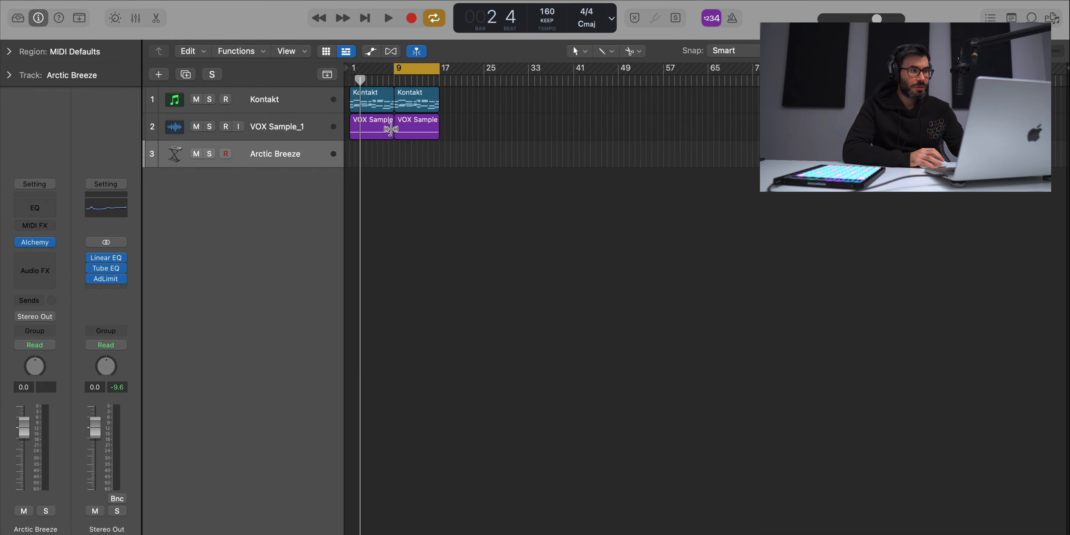
Copy the Kontakt region at bar 9 to the Arctic Breeze track, solo that track and play it
{"action": "left_click_drag", "start_coordinate": [417, 97], "coordinate": [420, 146]}
{"action": "left_click", "coordinate": [210, 154]}
{"action": "key", "text": "space"}
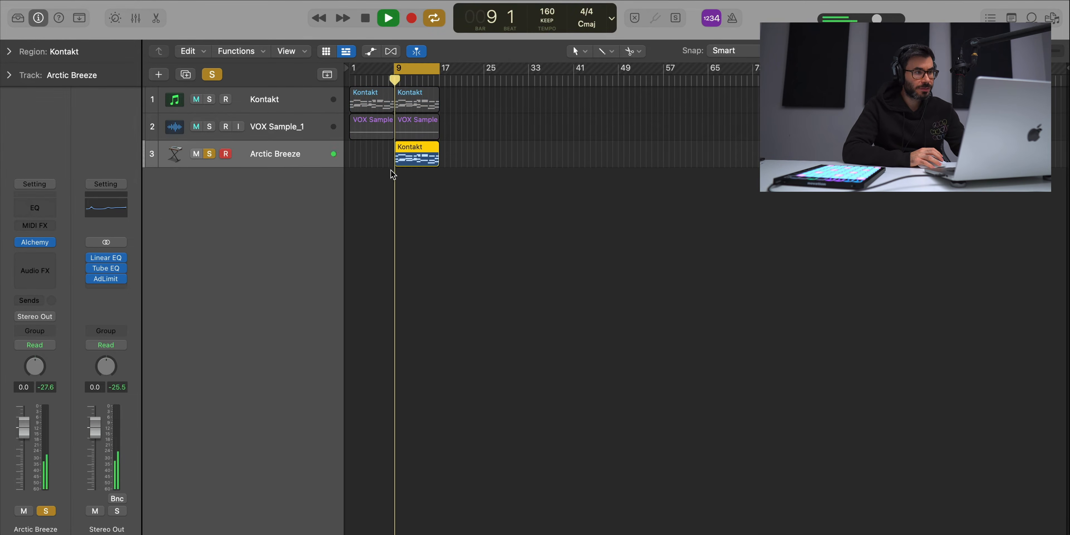
Try transposing all notes of the Arctic Breeze track's region up one octave
{"action": "double_click", "coordinate": [402, 160]}
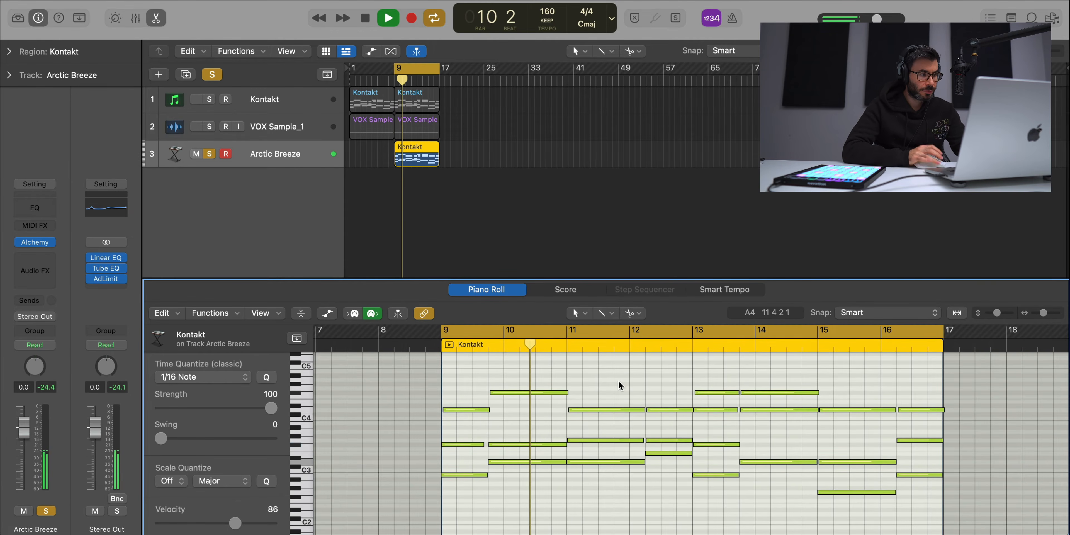
{"action": "key", "text": "super+a"}
{"action": "key", "text": "alt+shift+Up"}
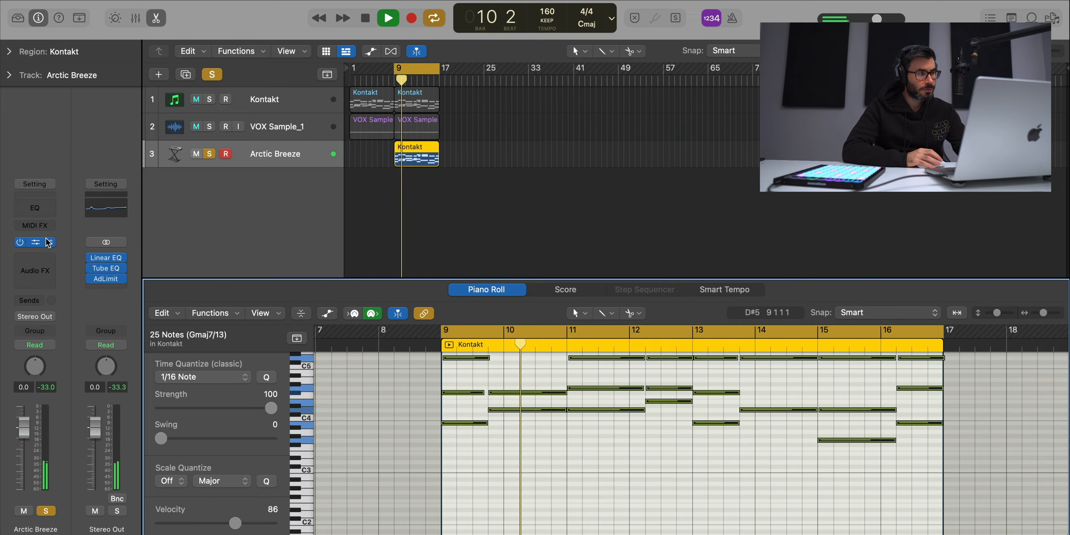
Switch Arctic Breeze's Alchemy sound to the Rich Tone snapshot and solo the Kontakt track together with the pad
{"action": "left_click", "coordinate": [36, 243]}
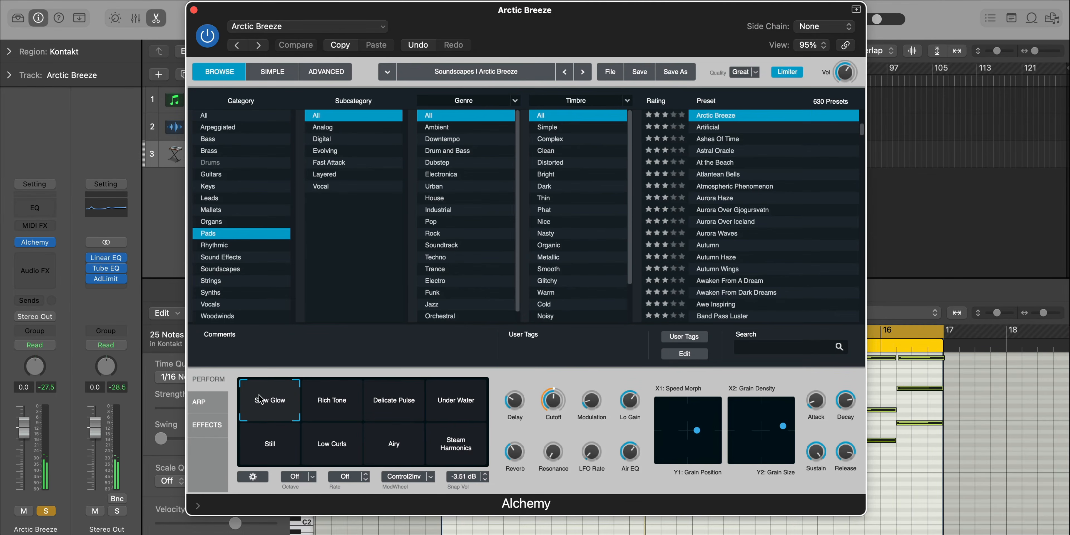
{"action": "left_click", "coordinate": [314, 399]}
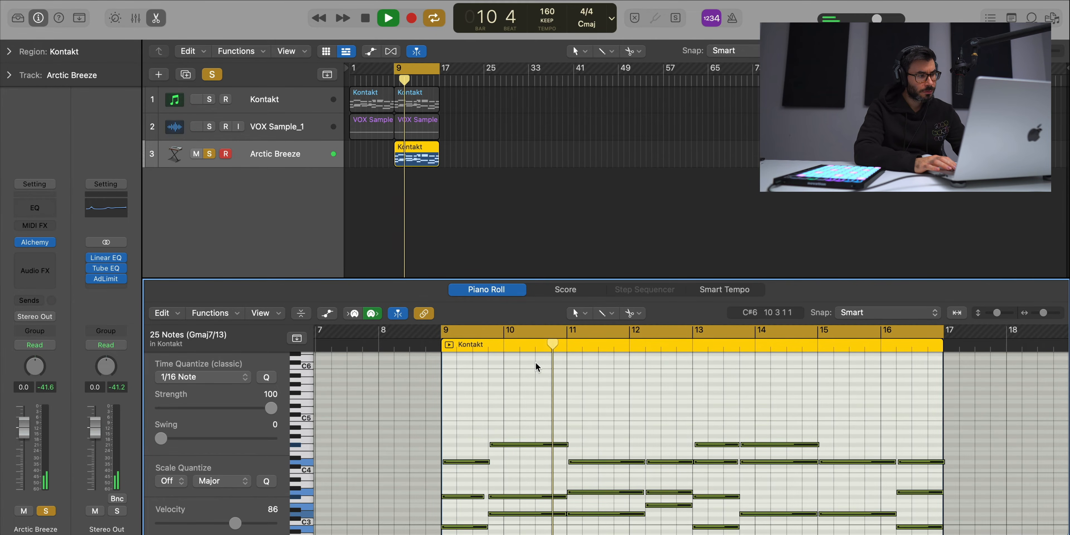
{"action": "scroll", "coordinate": [509, 401], "scroll_direction": "down", "scroll_amount": 2}
{"action": "scroll", "coordinate": [509, 403], "scroll_direction": "down", "scroll_amount": 5}
{"action": "left_click", "coordinate": [210, 99]}
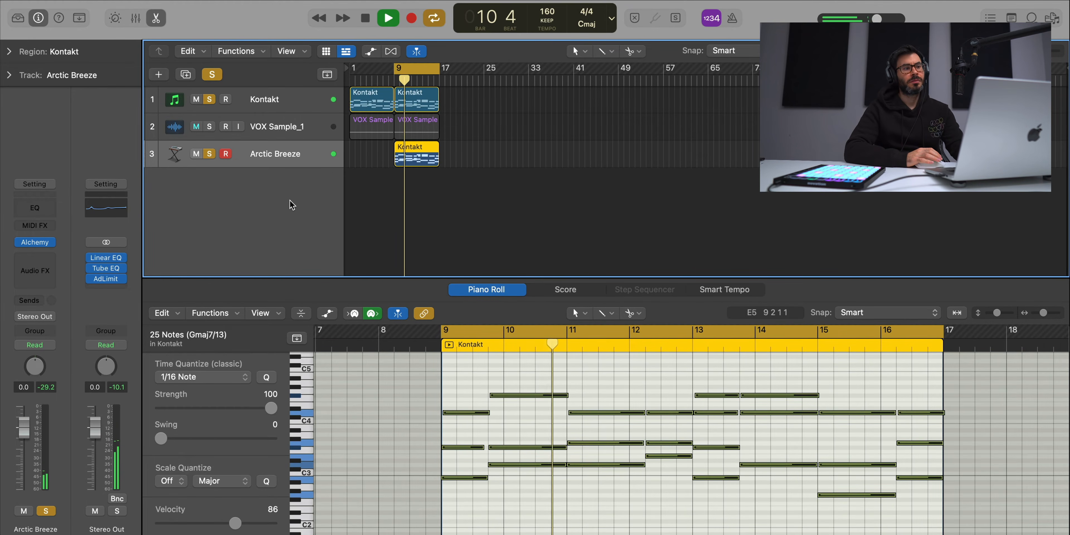
{"action": "key", "text": "space"}
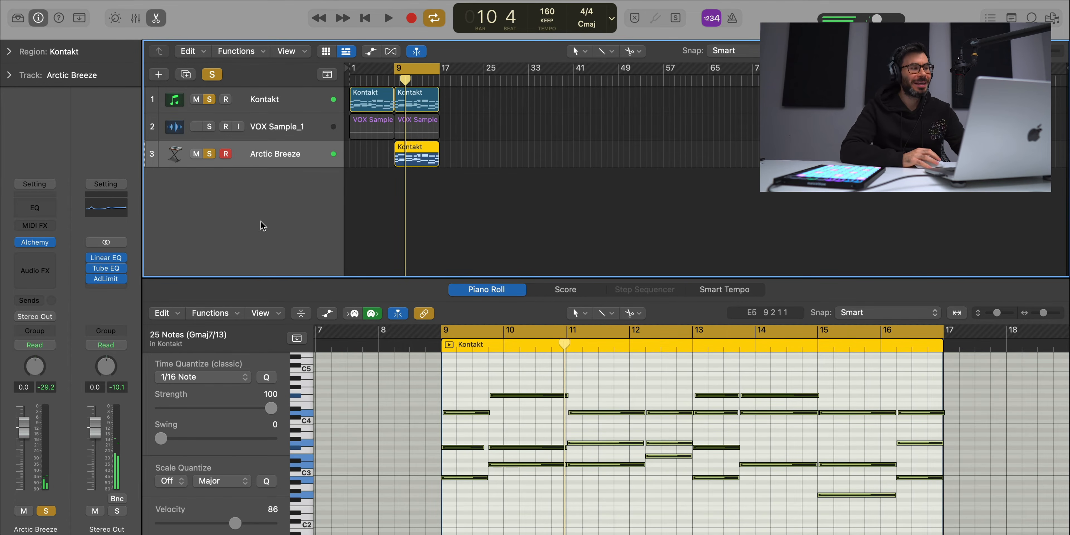
Insert the Space Designer reverb on the Arctic Breeze track and close its window
{"action": "left_click", "coordinate": [41, 261]}
{"action": "left_click", "coordinate": [41, 289]}
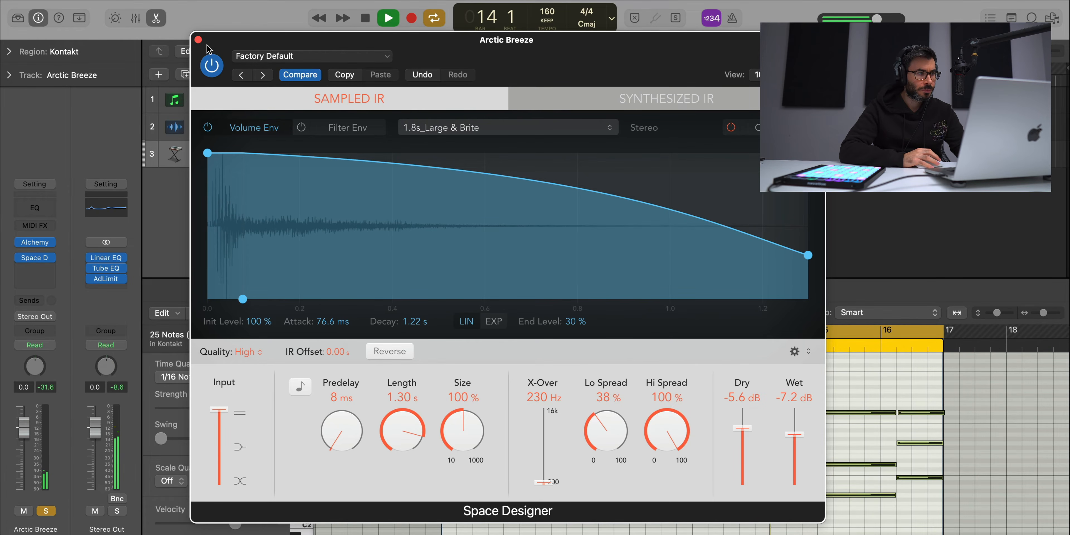
{"action": "left_click", "coordinate": [198, 40]}
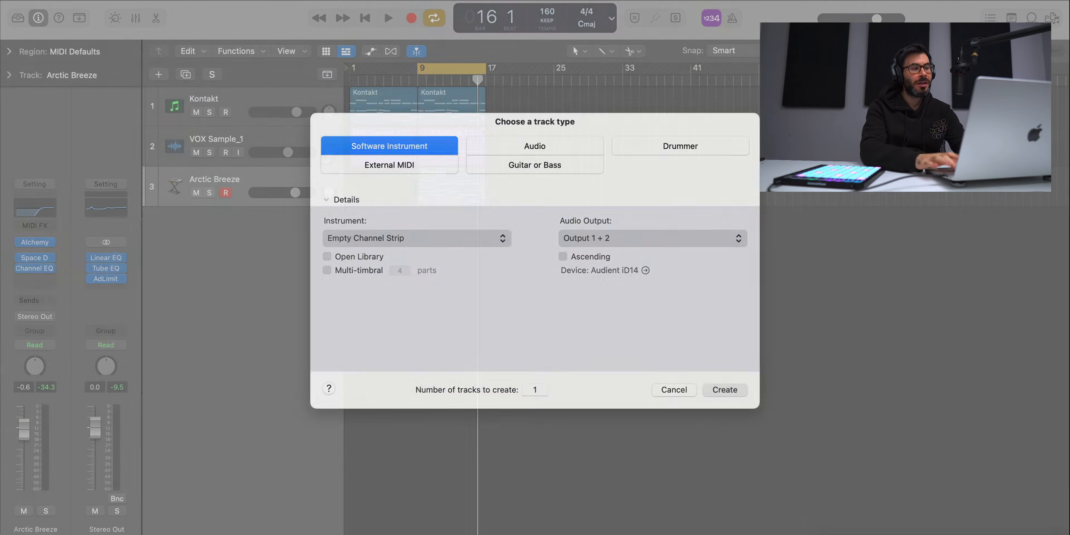
Create a fourth track as a software instrument and load Alchemy on it
{"action": "key", "text": "Return"}
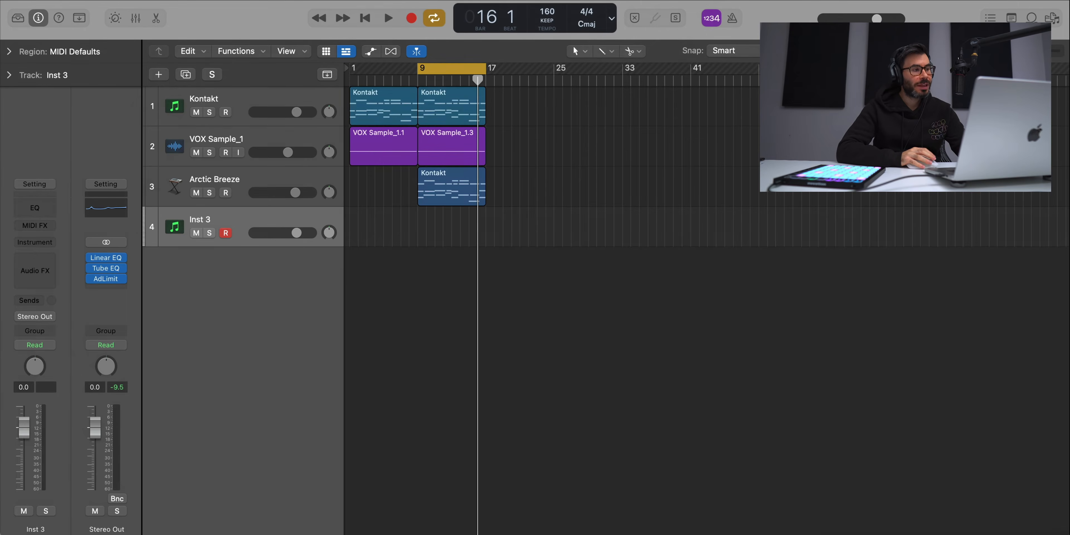
{"action": "left_click", "coordinate": [32, 260]}
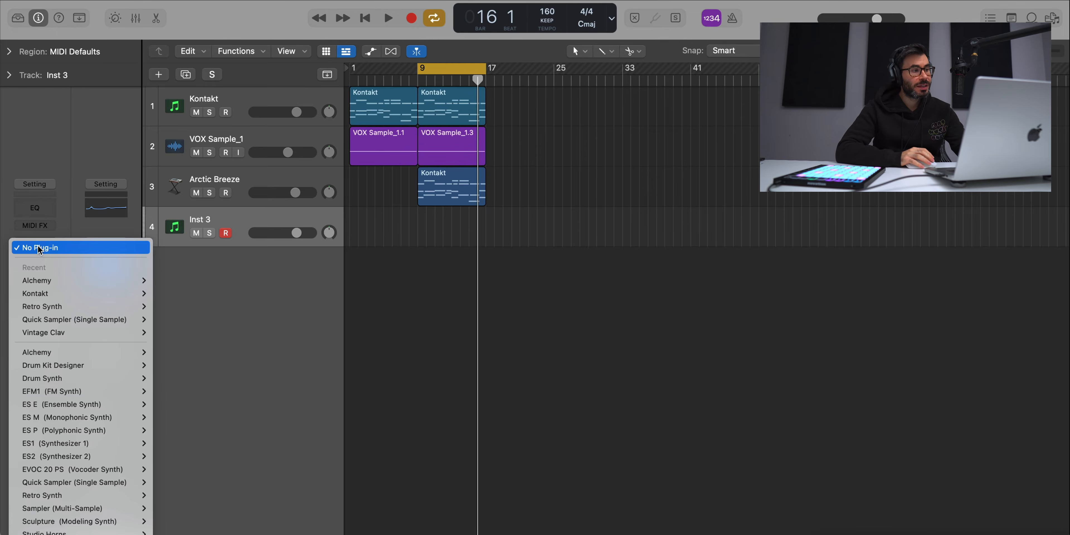
{"action": "left_click", "coordinate": [47, 282]}
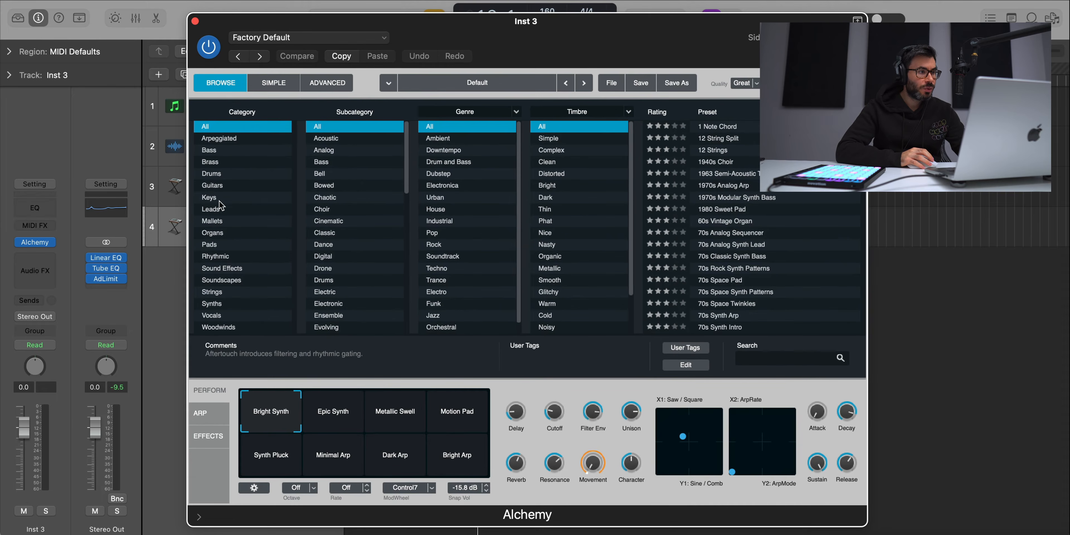
Load the Flexi Suitcase preset from Alchemy's Keys category and close the instrument window
{"action": "left_click", "coordinate": [219, 199]}
{"action": "scroll", "coordinate": [834, 250], "scroll_direction": "down", "scroll_amount": 5}
{"action": "scroll", "coordinate": [807, 251], "scroll_direction": "up", "scroll_amount": 3}
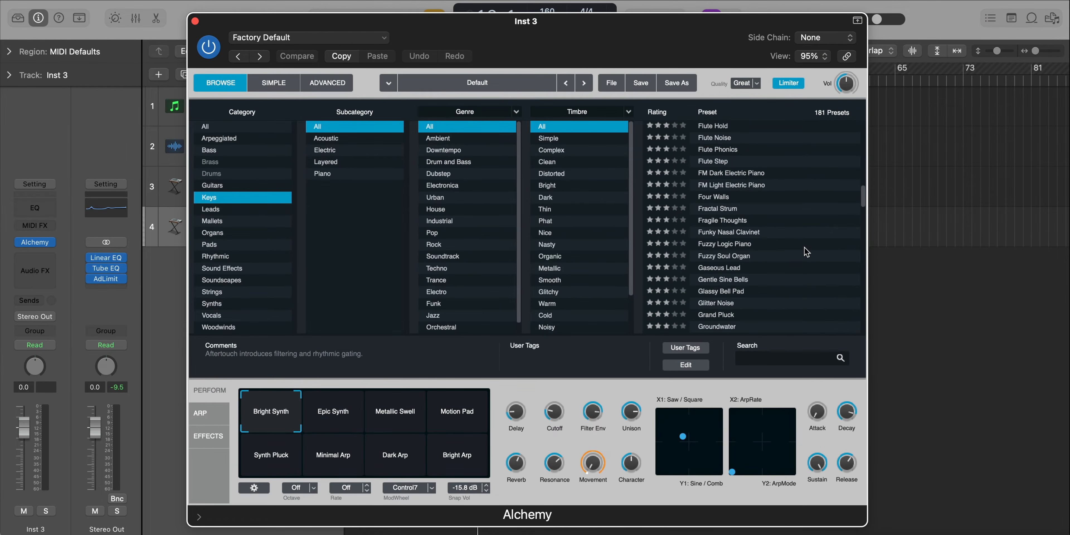
{"action": "left_click", "coordinate": [743, 164]}
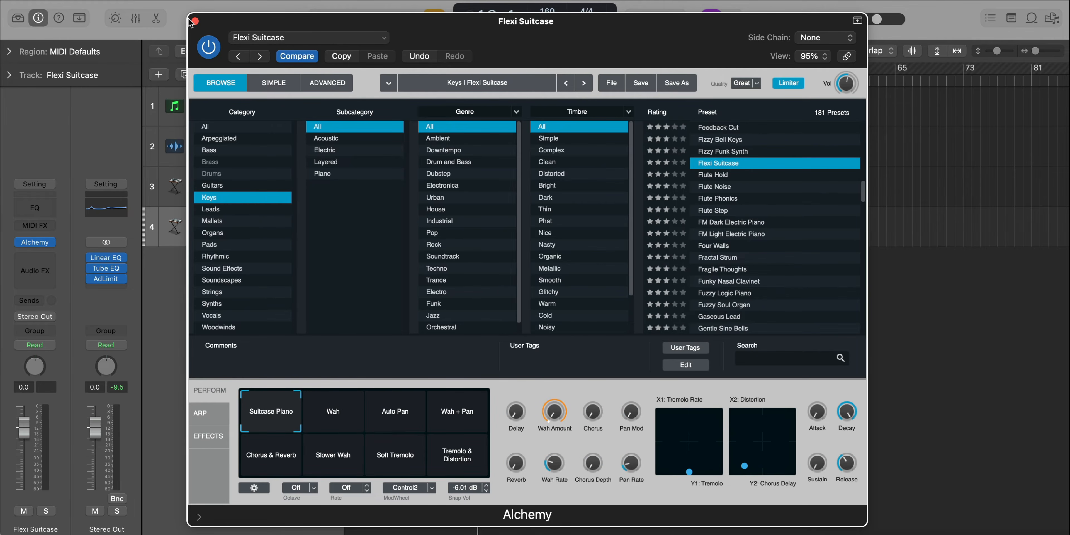
{"action": "left_click", "coordinate": [195, 21]}
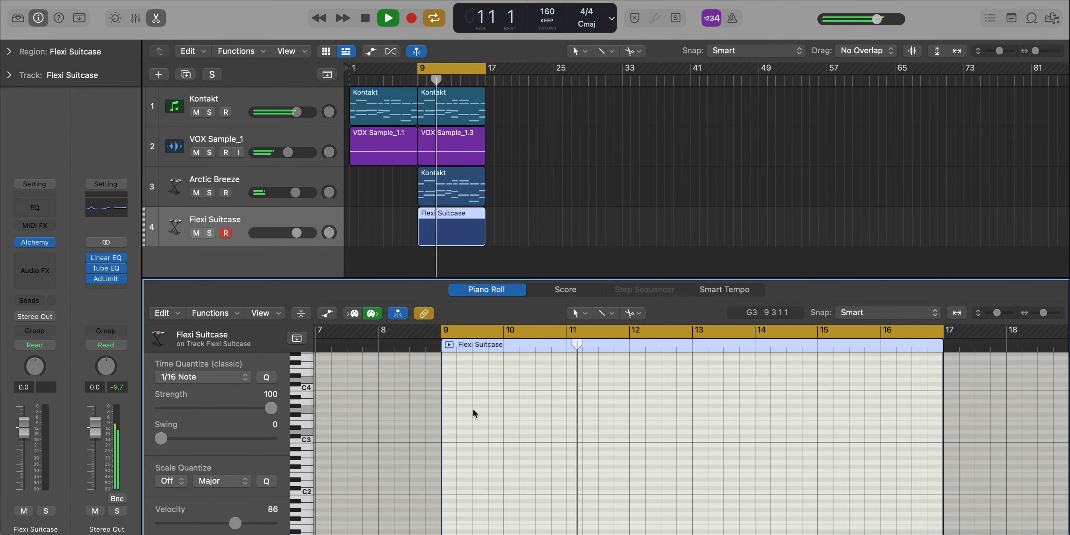
In the Kontakt track's region at bar 9, end the bar 15 chord at bar 16 and start the final chord there
{"action": "scroll", "coordinate": [475, 413], "scroll_direction": "right", "scroll_amount": 3}
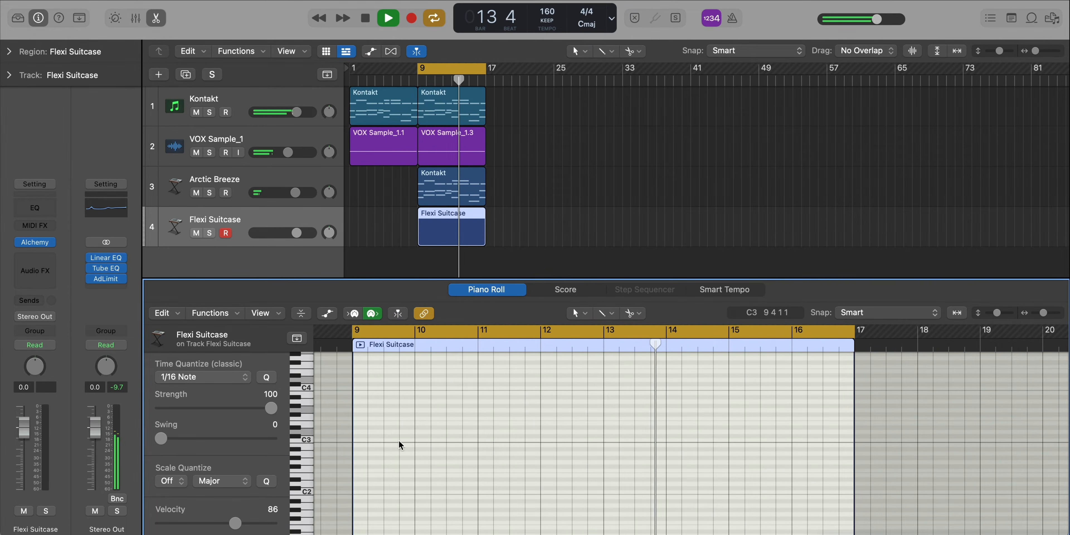
{"action": "scroll", "coordinate": [429, 454], "scroll_direction": "up", "scroll_amount": 1}
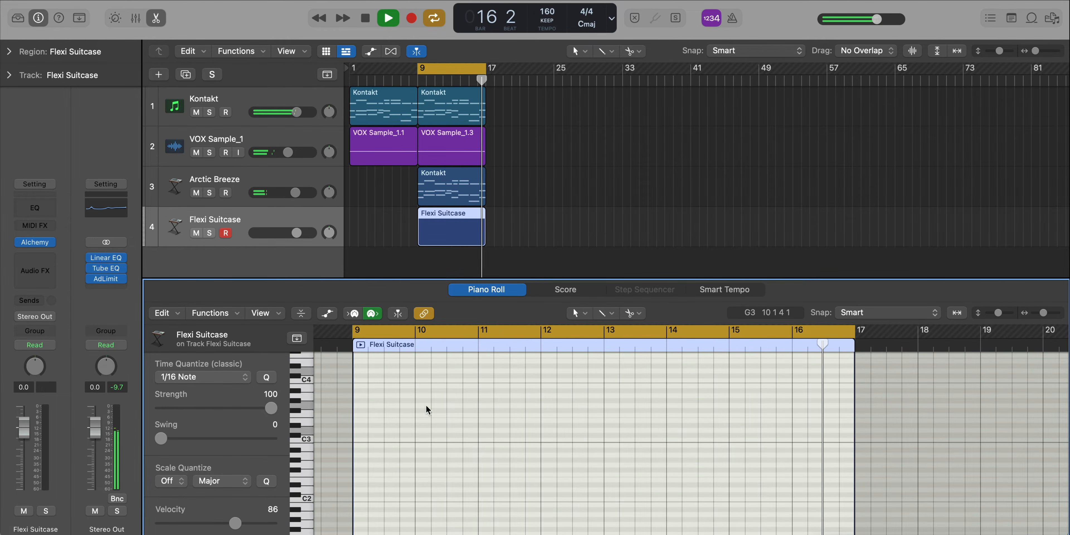
{"action": "key", "text": "e"}
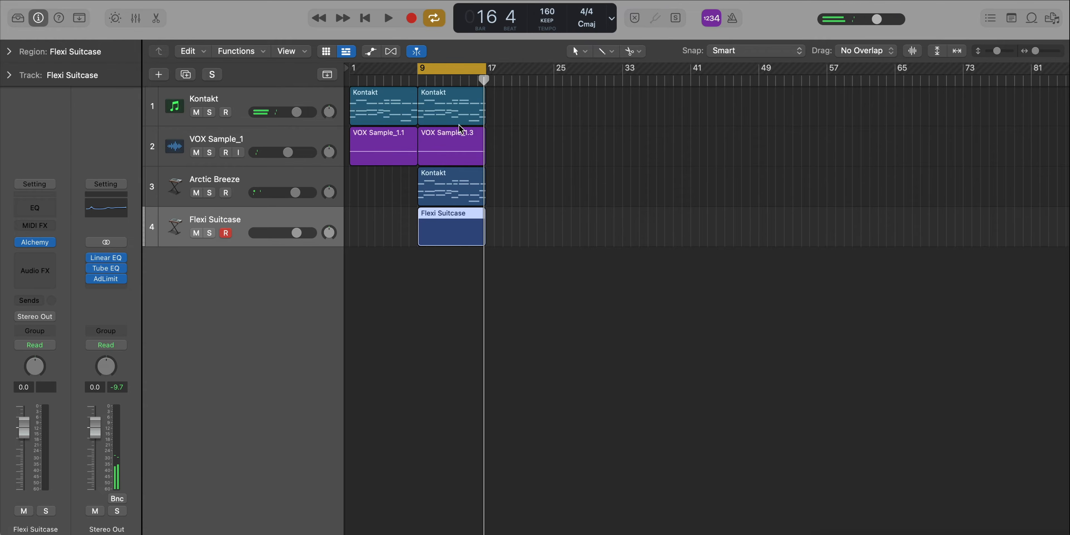
{"action": "key", "text": "e"}
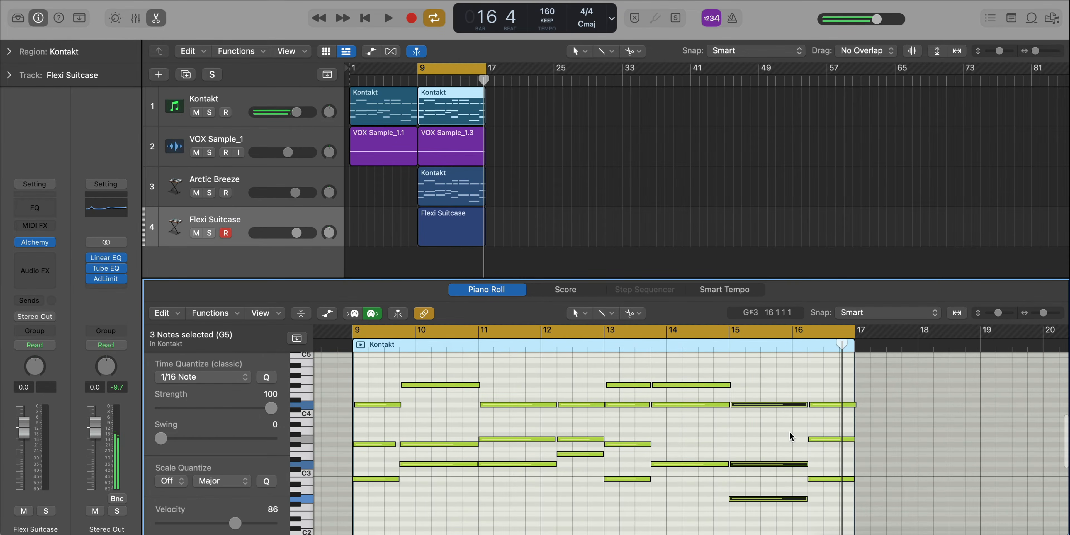
{"action": "left_click", "coordinate": [510, 163], "text": "ctrl+alt"}
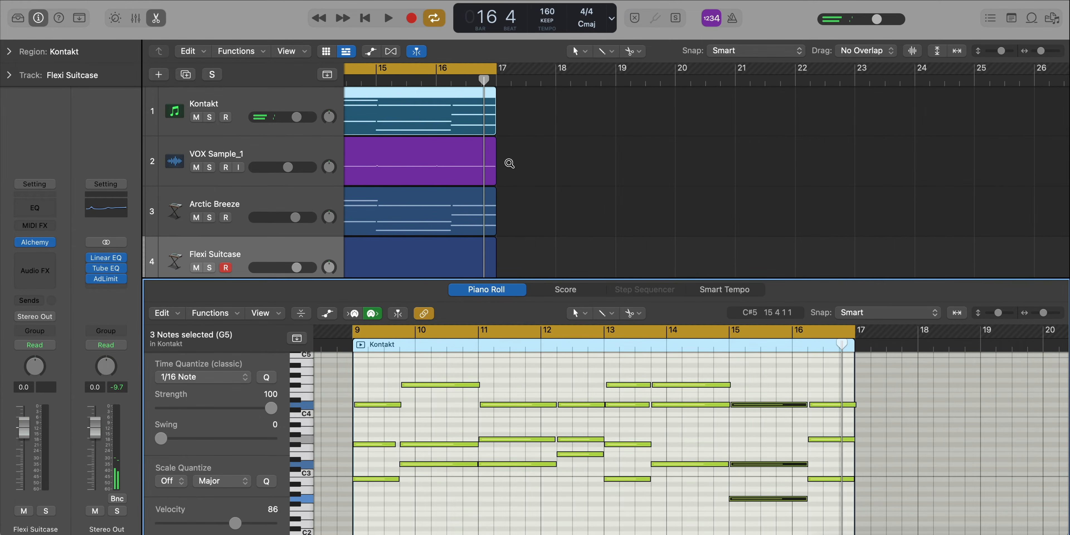
{"action": "mouse_move", "coordinate": [805, 404]}
{"action": "left_mouse_down"}
{"action": "mouse_move", "coordinate": [790, 405]}
{"action": "mouse_move", "coordinate": [816, 479]}
{"action": "mouse_move", "coordinate": [809, 403]}
{"action": "mouse_move", "coordinate": [792, 404]}
{"action": "left_mouse_up"}
{"action": "left_click", "coordinate": [436, 83]}
{"action": "key", "text": "z"}
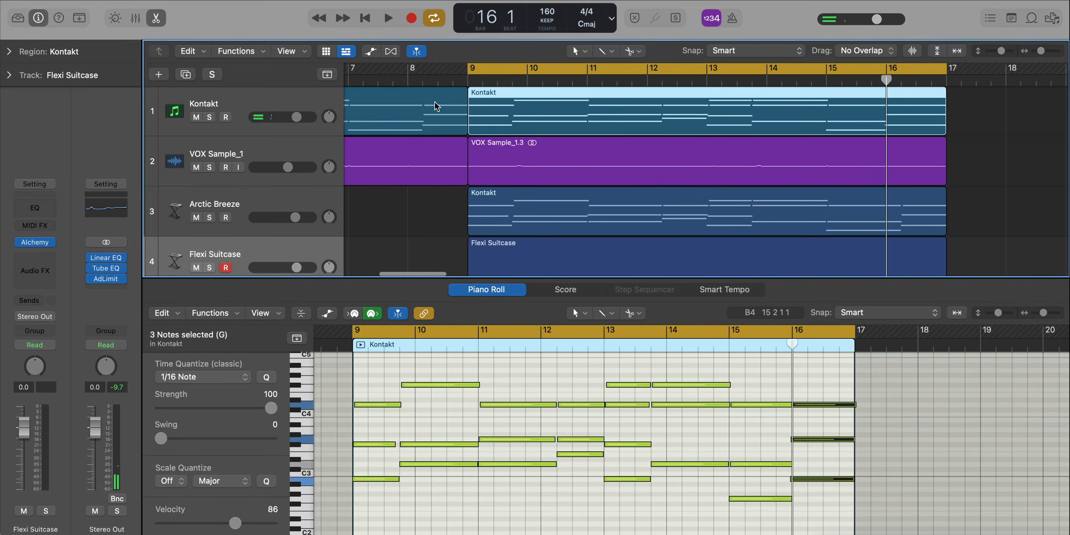
Make the same timing change in the Arctic Breeze region, so its last two chords meet at bar 16
{"action": "scroll", "coordinate": [623, 181], "scroll_direction": "down", "scroll_amount": 5}
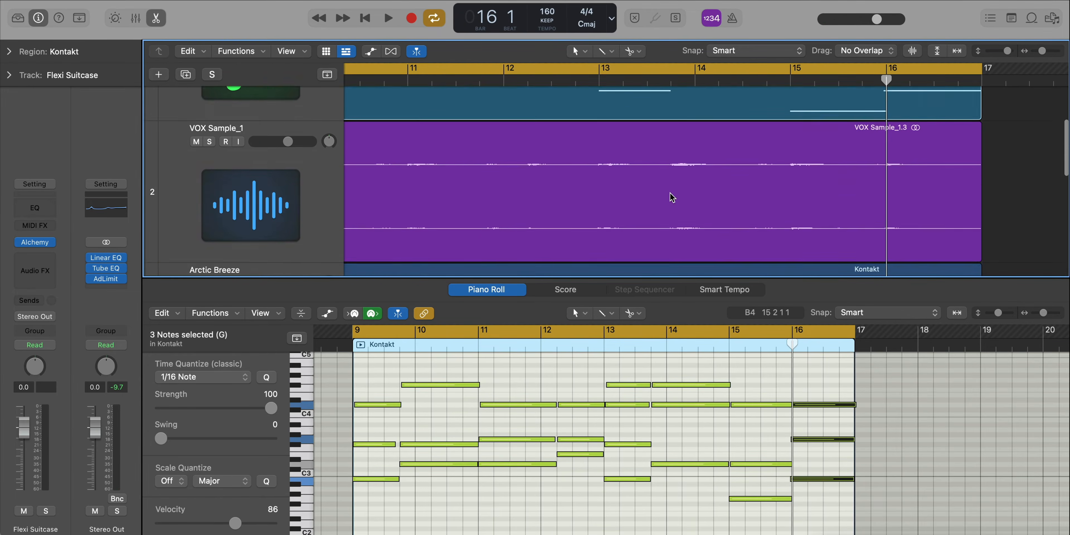
{"action": "left_click", "coordinate": [956, 145]}
{"action": "left_click", "coordinate": [784, 481]}
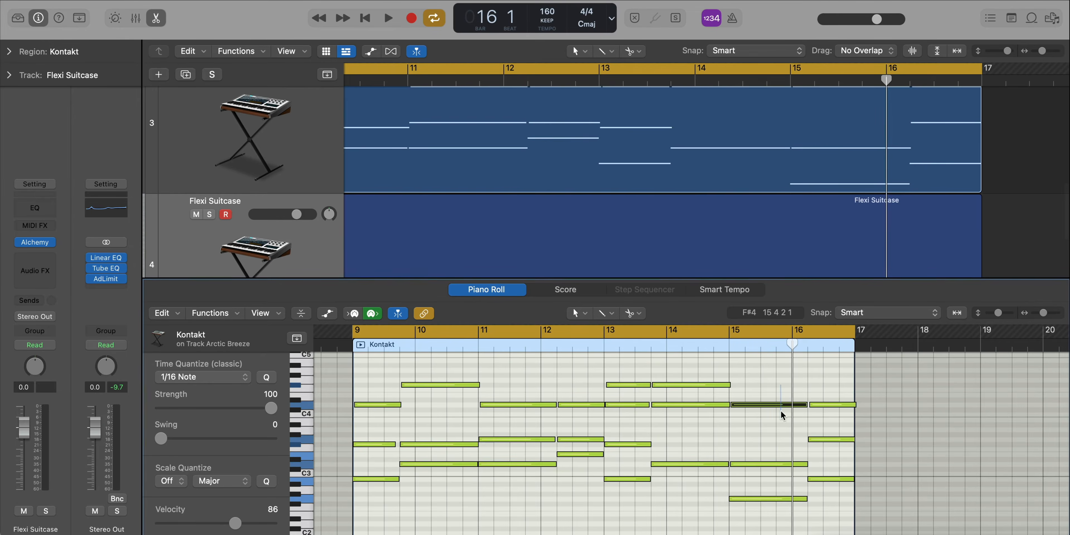
{"action": "left_click_drag", "start_coordinate": [805, 405], "coordinate": [792, 478]}
{"action": "key", "text": "e"}
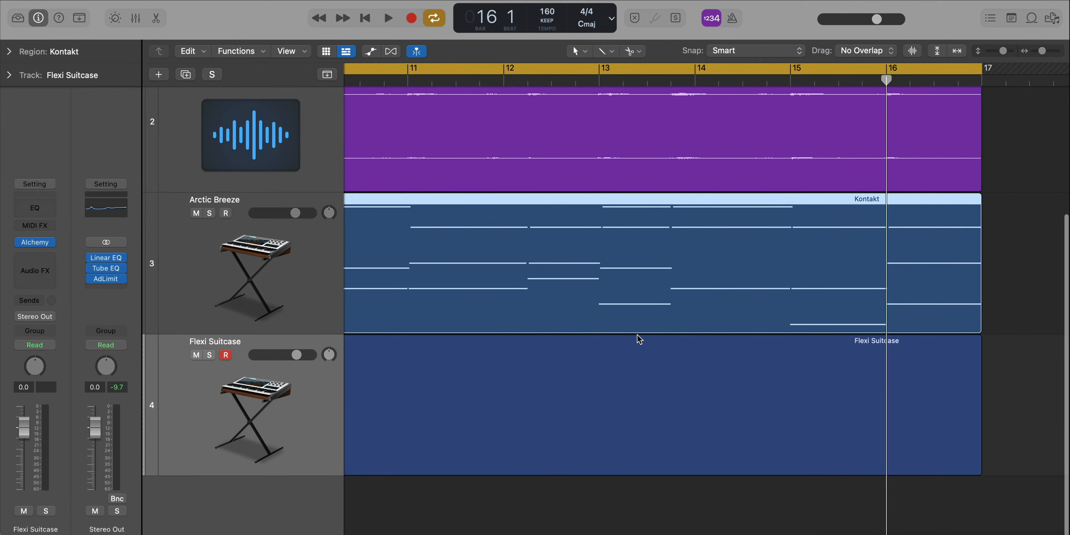
Build an F#4 note from bar 9 to bar 11 in the Flexi Suitcase region, transposing it up one octave, with playback running
{"action": "left_click", "coordinate": [752, 79]}
{"action": "key", "text": "space"}
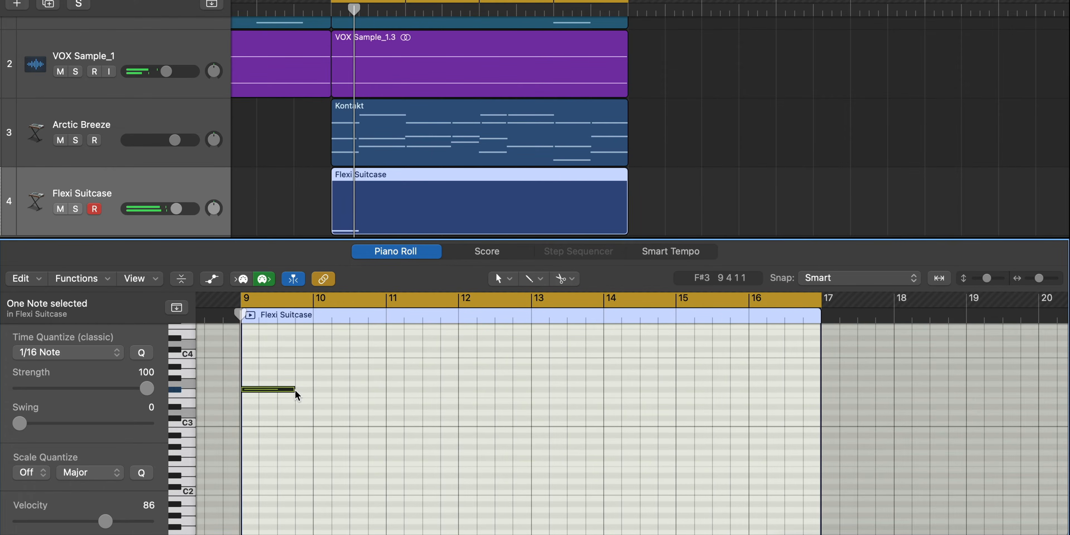
{"action": "left_click", "coordinate": [285, 393]}
{"action": "key", "text": "shift+alt+Up"}
{"action": "scroll", "coordinate": [306, 383], "scroll_direction": "up", "scroll_amount": 5}
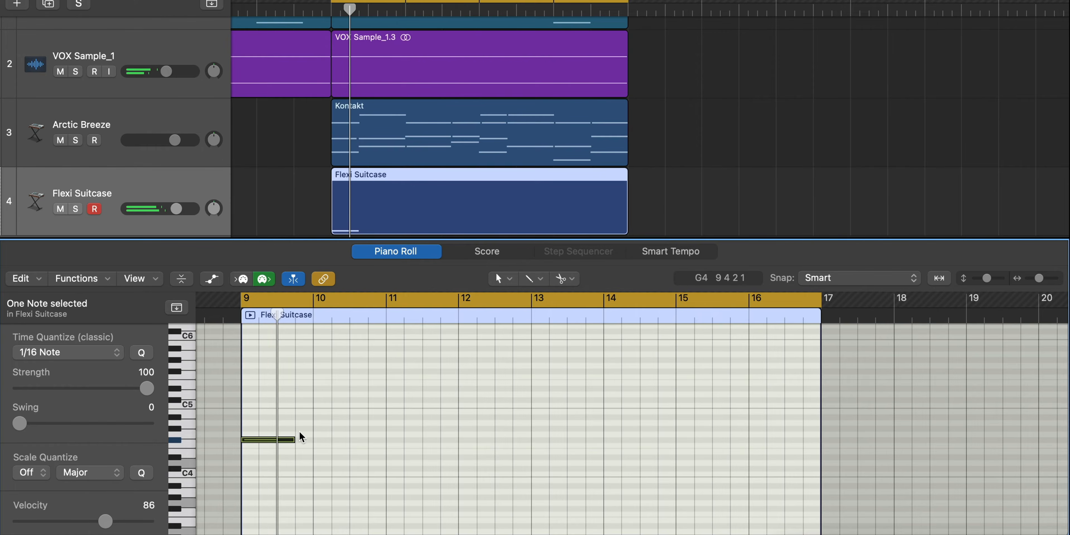
{"action": "scroll", "coordinate": [287, 444], "scroll_direction": "right", "scroll_amount": 1}
{"action": "left_click", "coordinate": [285, 440]}
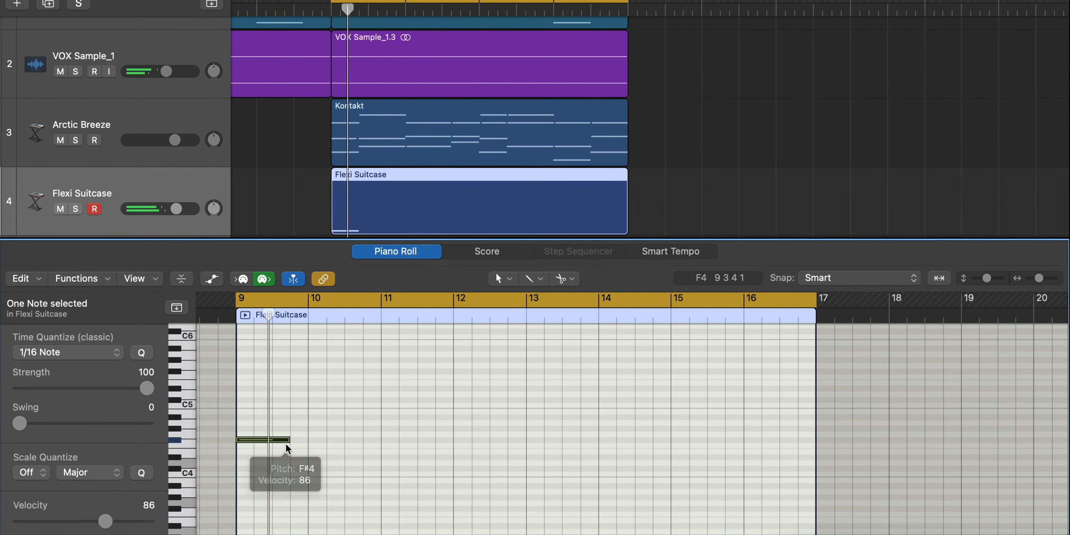
{"action": "left_click_drag", "start_coordinate": [286, 440], "coordinate": [381, 452]}
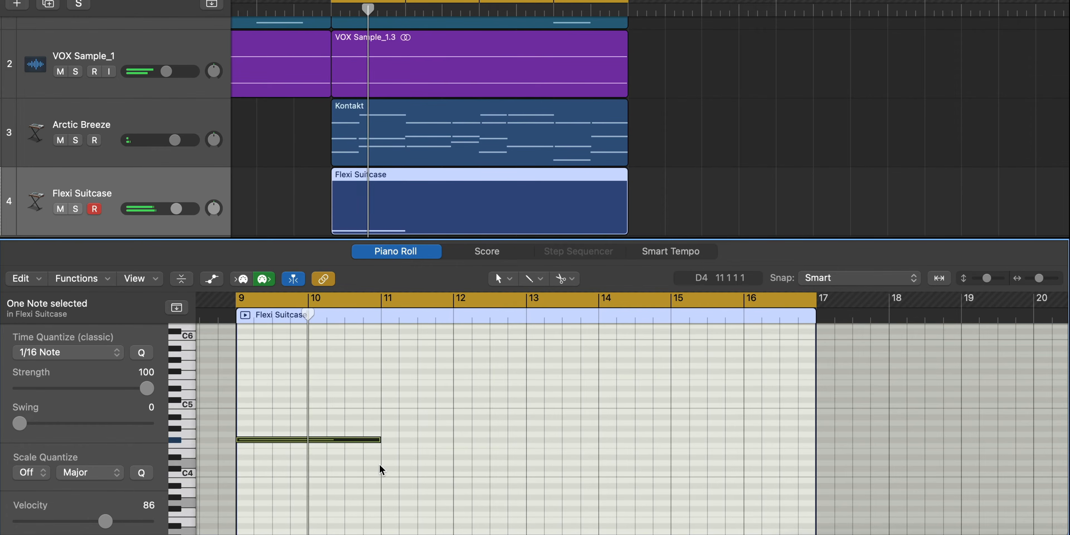
Repeat the F#4 note at bar 11, shorten the copy to half a bar and add a D4 note right after it
{"action": "key", "text": "super+r"}
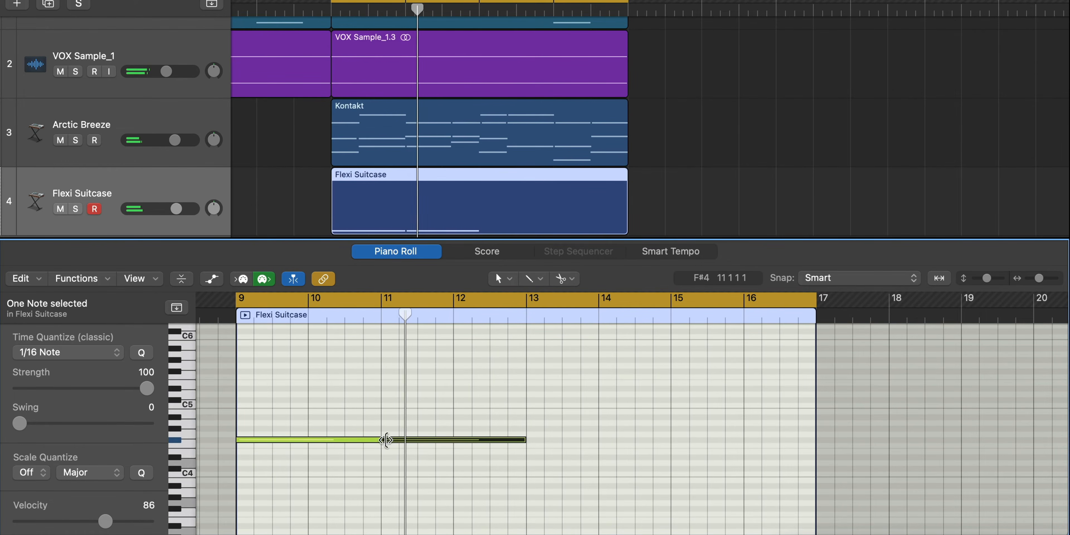
{"action": "left_click_drag", "start_coordinate": [520, 439], "coordinate": [416, 441]}
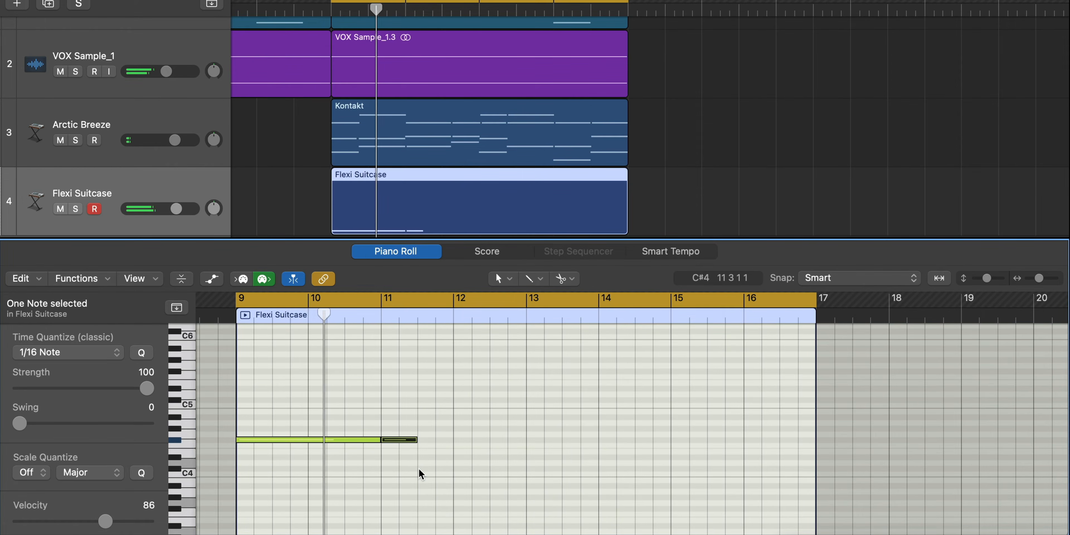
{"action": "left_click_drag", "start_coordinate": [420, 451], "coordinate": [427, 467]}
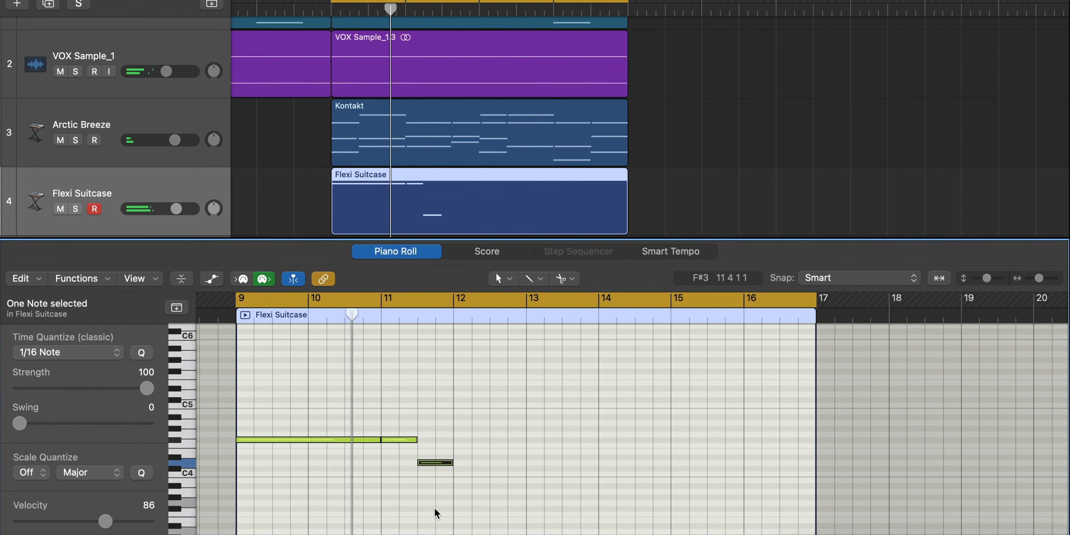
Shorten the D4 note to just over one beat and add an A3 note from bar 11 beat 4 to bar 12 beat 2
{"action": "left_click_drag", "start_coordinate": [437, 492], "coordinate": [435, 464]}
{"action": "left_click_drag", "start_coordinate": [467, 493], "coordinate": [472, 492]}
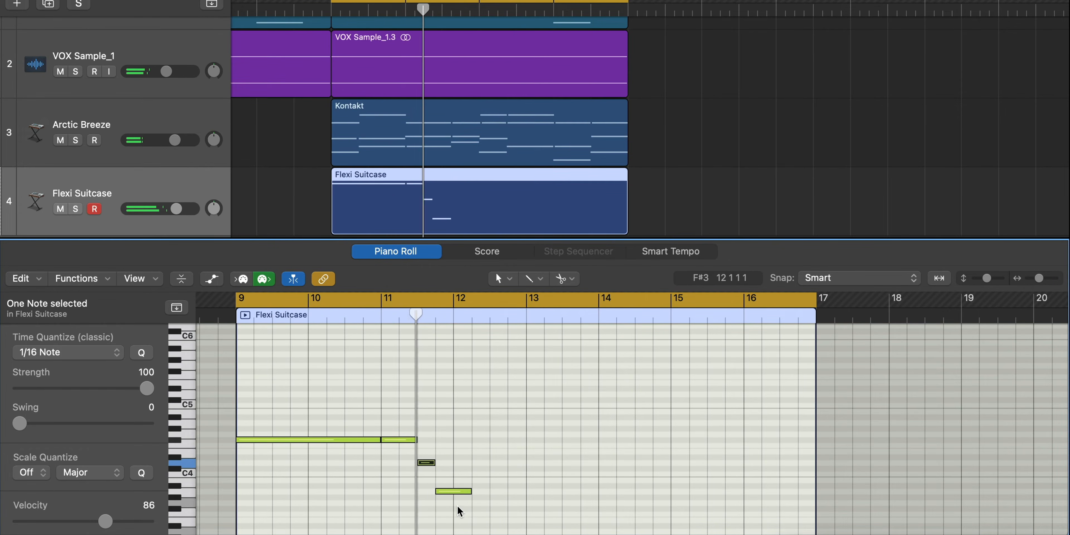
{"action": "left_click", "coordinate": [433, 463]}
{"action": "left_click_drag", "start_coordinate": [433, 462], "coordinate": [439, 462]}
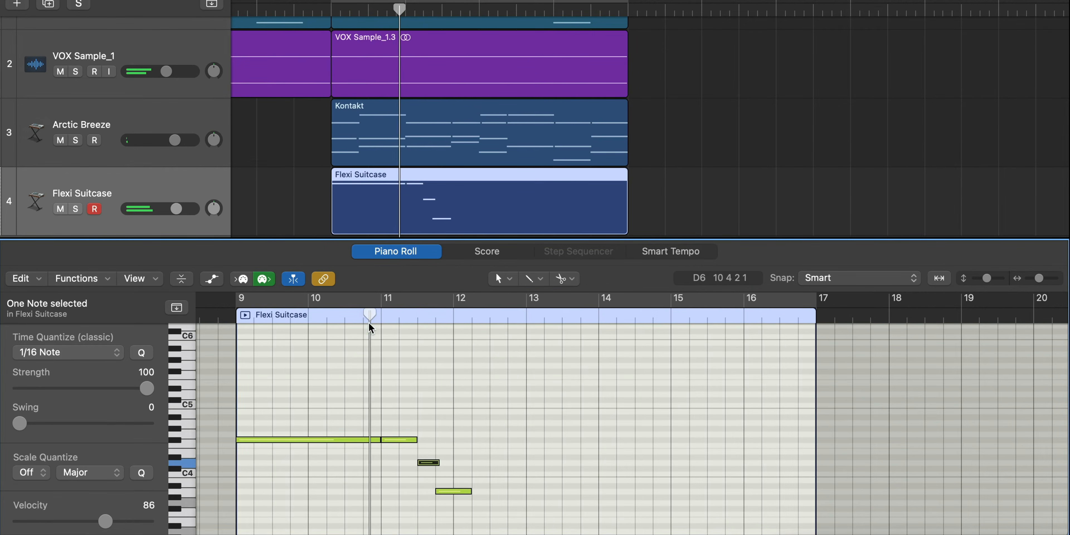
Add a G3 note at bar 12 beat 2 and a D4 note over the second half of bar 12, cycling bars 11 to 13
{"action": "left_click", "coordinate": [482, 502], "text": "super"}
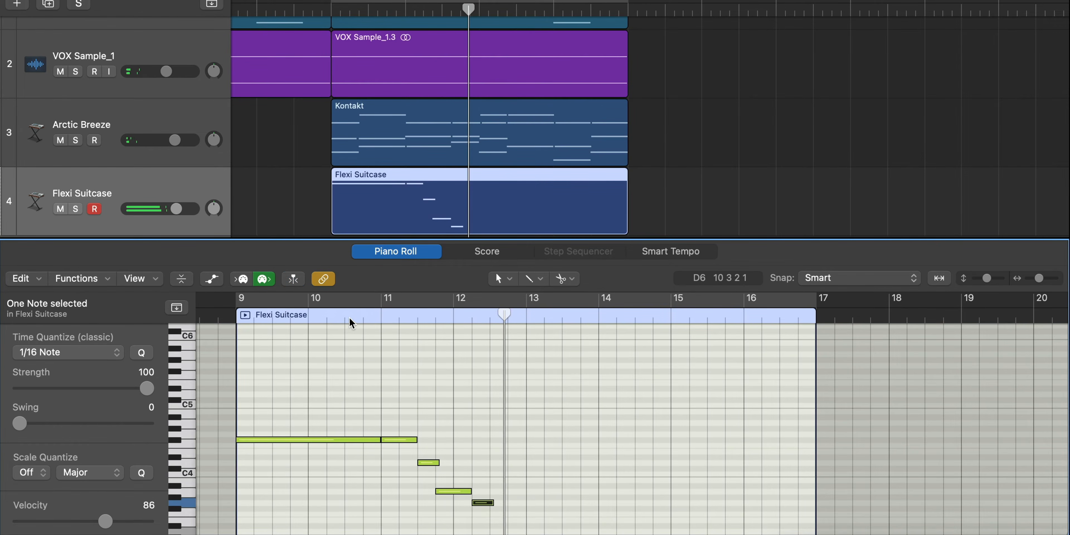
{"action": "left_click_drag", "start_coordinate": [383, 298], "coordinate": [521, 308]}
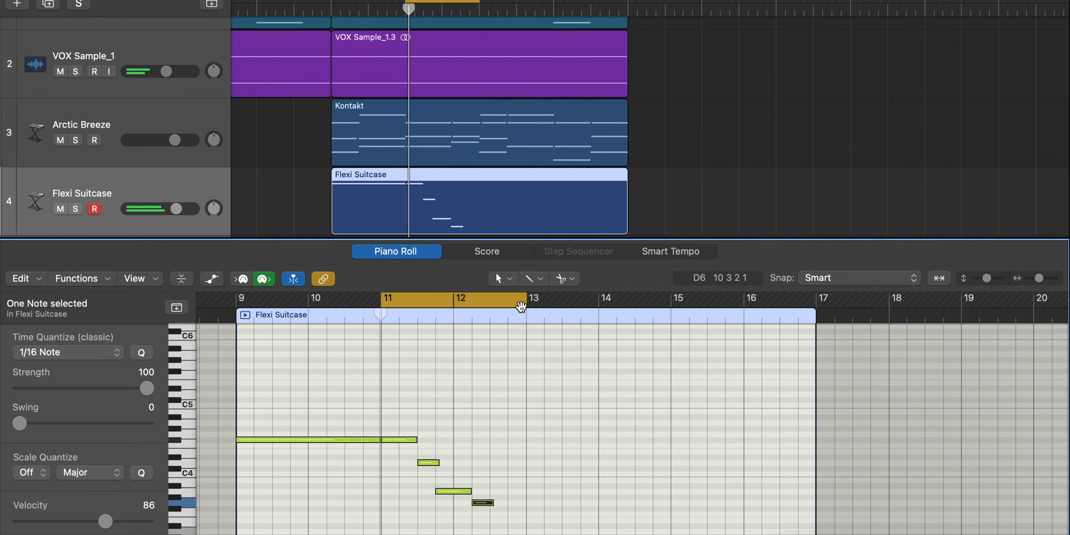
{"action": "left_click", "coordinate": [492, 462], "text": "super"}
{"action": "left_click_drag", "start_coordinate": [513, 462], "coordinate": [521, 464]}
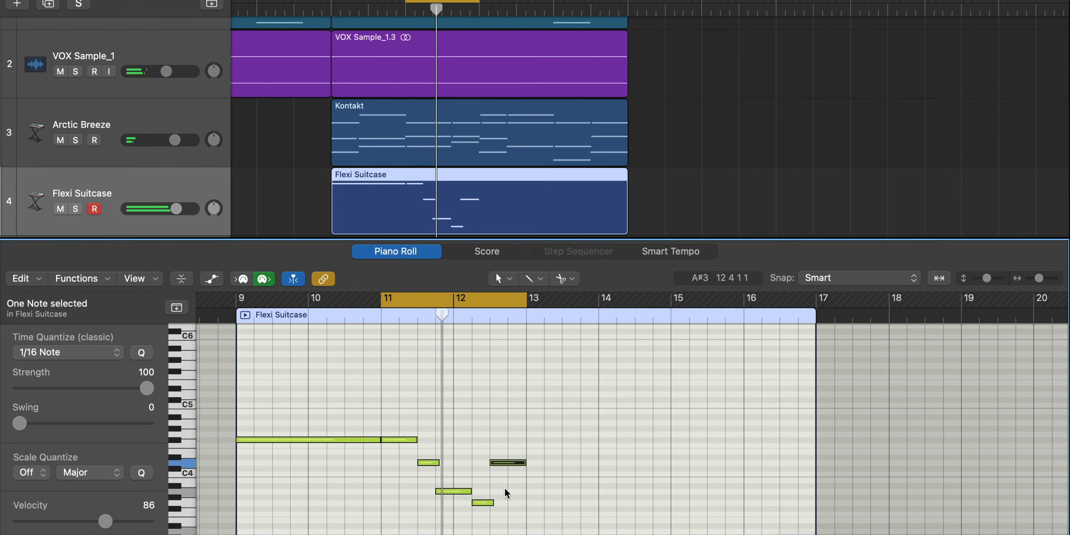
Trim the B4 note to end at bar 15 and add an F#4 note lasting one and a half beats from bar 15
{"action": "left_click_drag", "start_coordinate": [726, 411], "coordinate": [669, 412]}
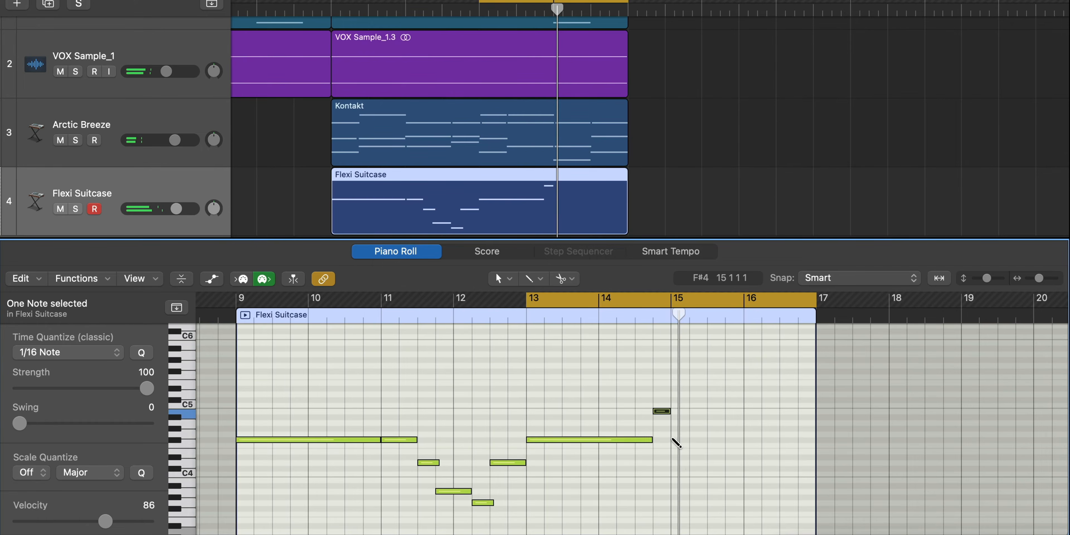
{"action": "left_click_drag", "start_coordinate": [685, 440], "coordinate": [698, 441]}
{"action": "key", "text": "space"}
{"action": "scroll", "coordinate": [716, 486], "scroll_direction": "up", "scroll_amount": 3}
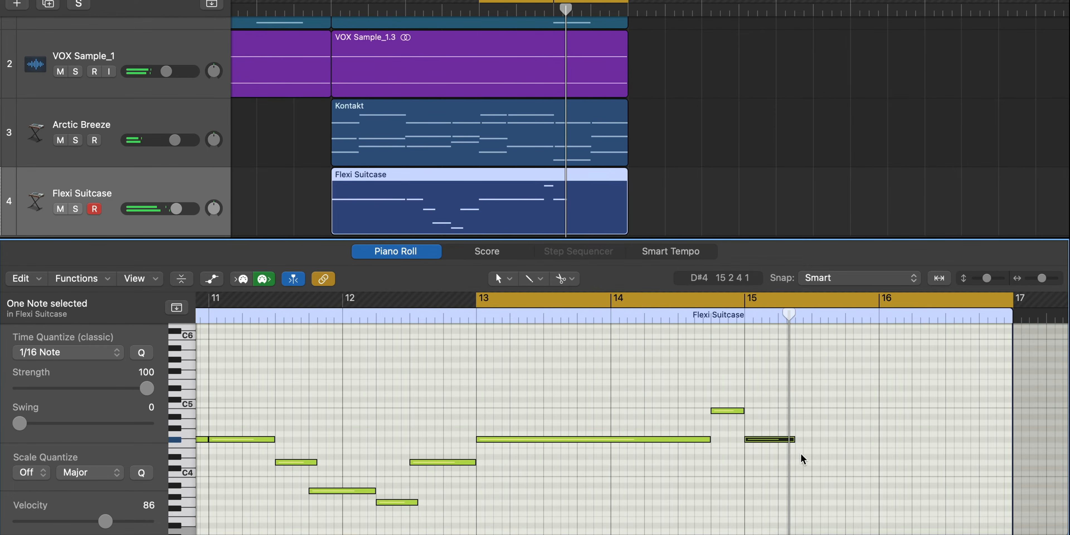
Add a D4 note lasting one and a half beats right after the bar 15 F#4, by lowering a freshly placed E4
{"action": "key", "text": "space"}
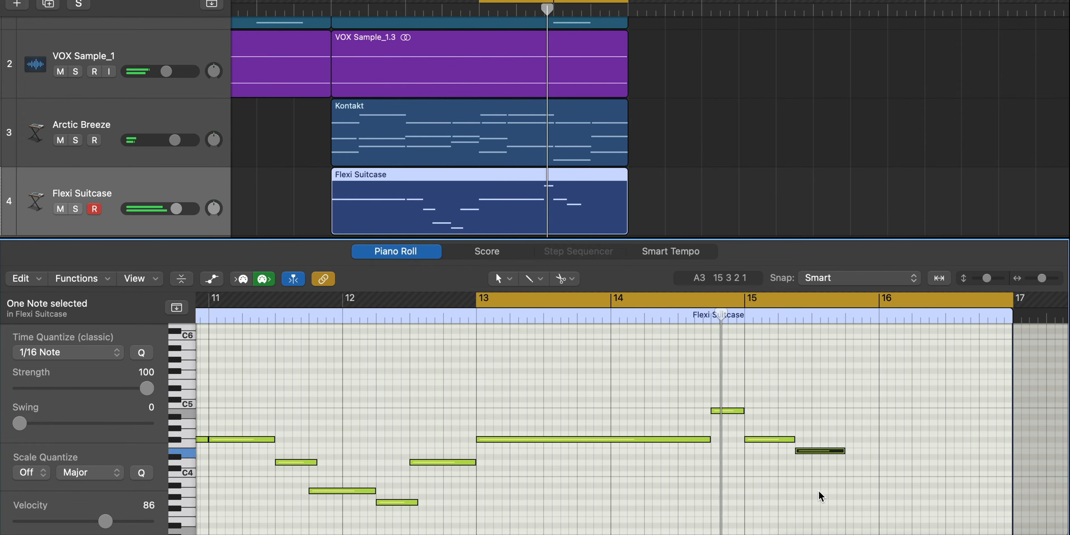
{"action": "left_click_drag", "start_coordinate": [814, 453], "coordinate": [809, 468]}
{"action": "key", "text": "super+Left"}
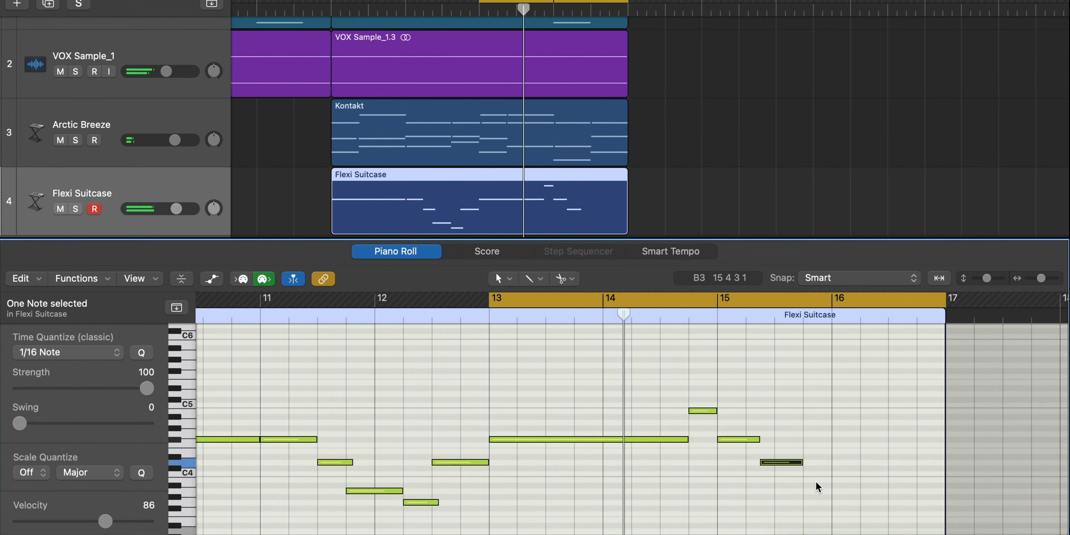
{"action": "left_click", "coordinate": [812, 482], "text": "ctrl+alt"}
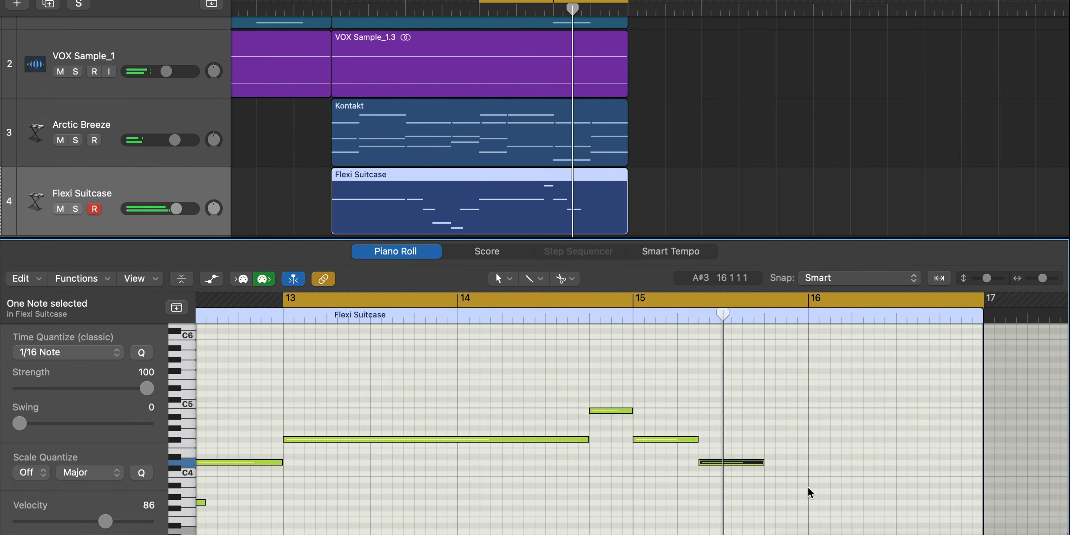
Add an A3 note from bar 15 beat 4 to bar 16 beat 2, followed by a one-beat A3
{"action": "left_click", "coordinate": [767, 491], "text": "super"}
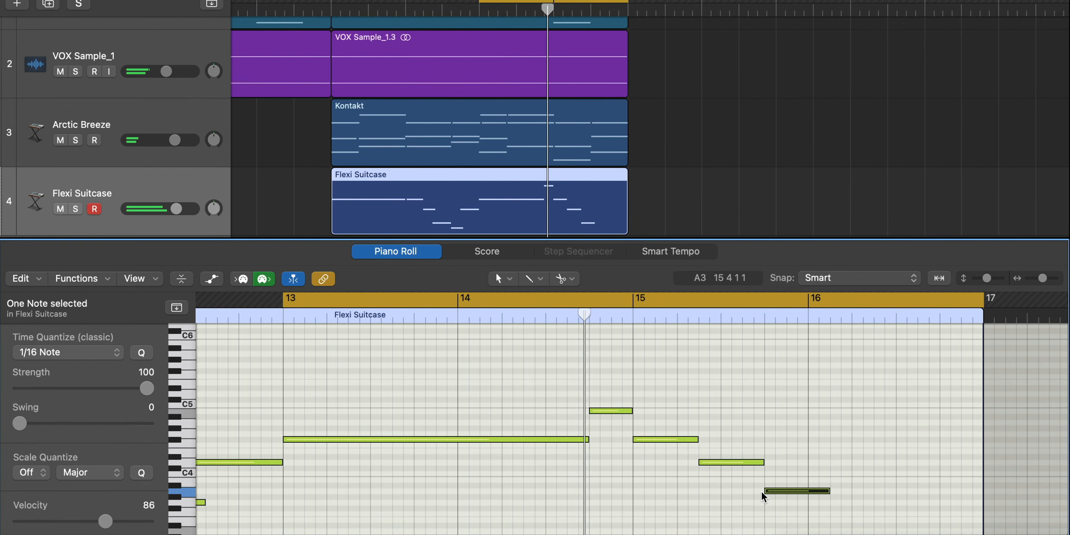
{"action": "scroll", "coordinate": [761, 486], "scroll_direction": "down", "scroll_amount": 3}
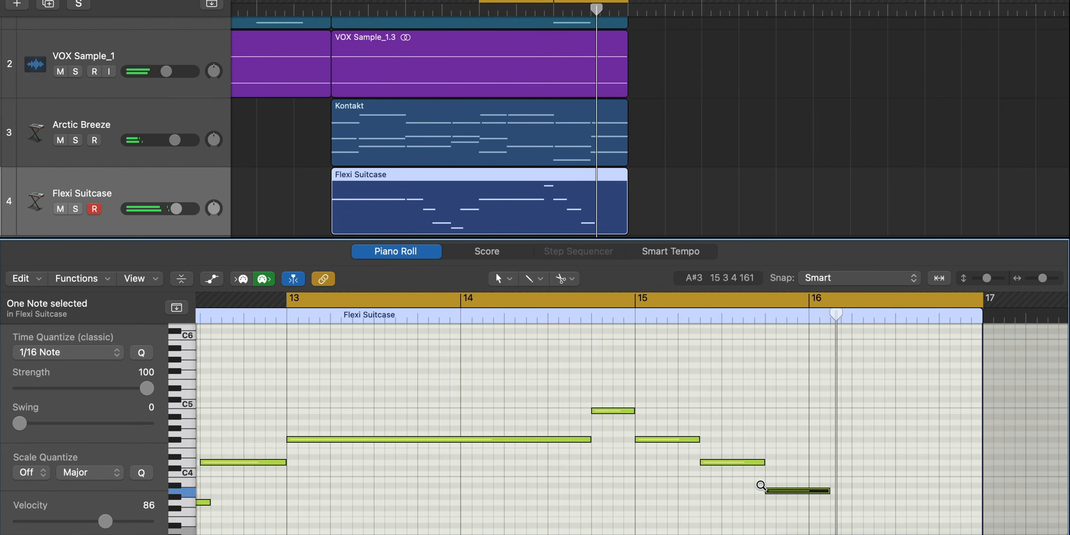
{"action": "left_click_drag", "start_coordinate": [828, 491], "coordinate": [857, 491]}
{"action": "left_click_drag", "start_coordinate": [923, 491], "coordinate": [888, 494]}
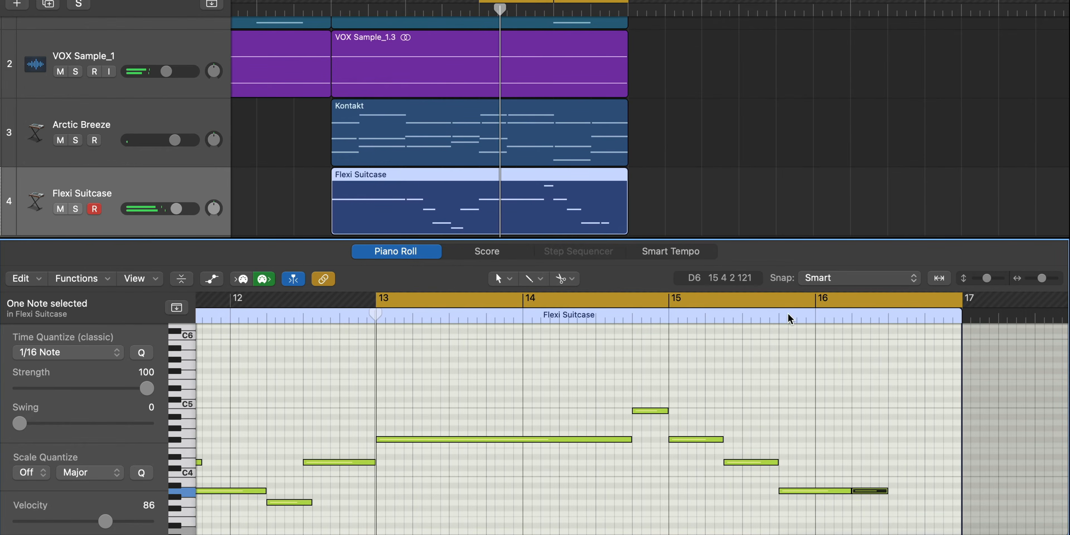
Cycle bars 15 to 17 and finish the melody with one-beat D4 and A3 notes on beats 3 and 4 of bar 16
{"action": "left_click_drag", "start_coordinate": [671, 302], "coordinate": [956, 301]}
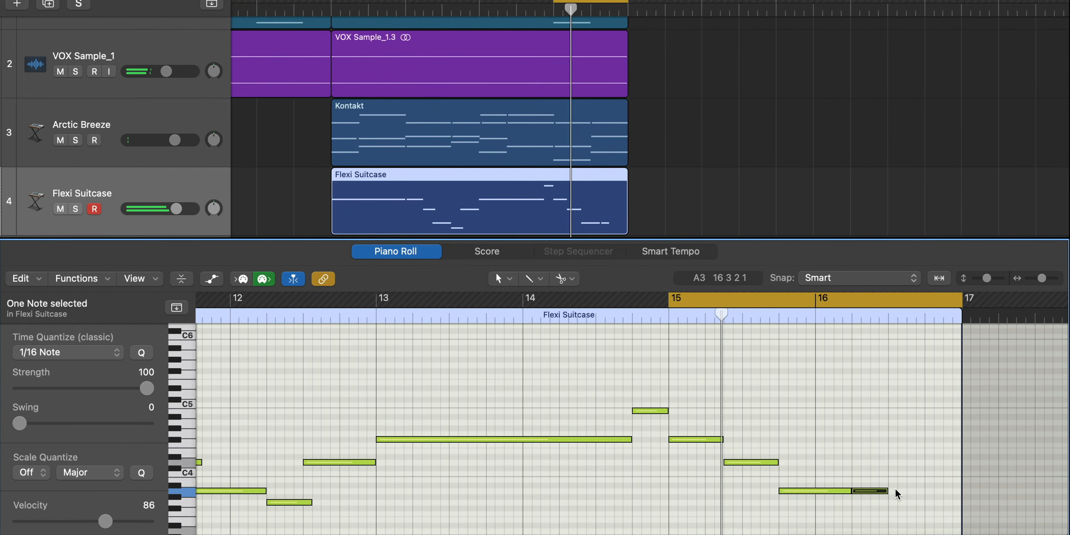
{"action": "left_click", "coordinate": [893, 462], "text": "super"}
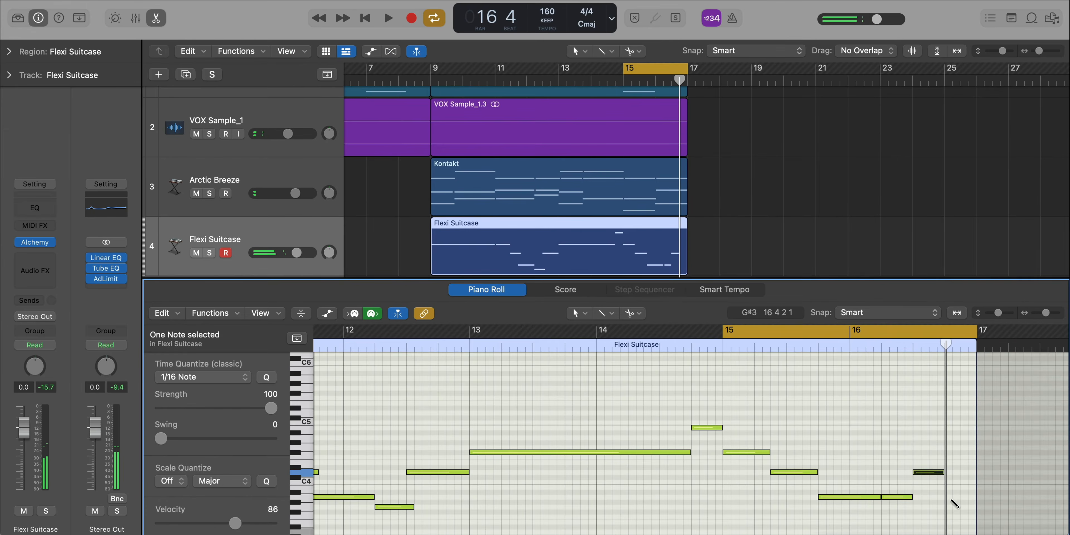
{"action": "left_click", "coordinate": [952, 497], "text": "super"}
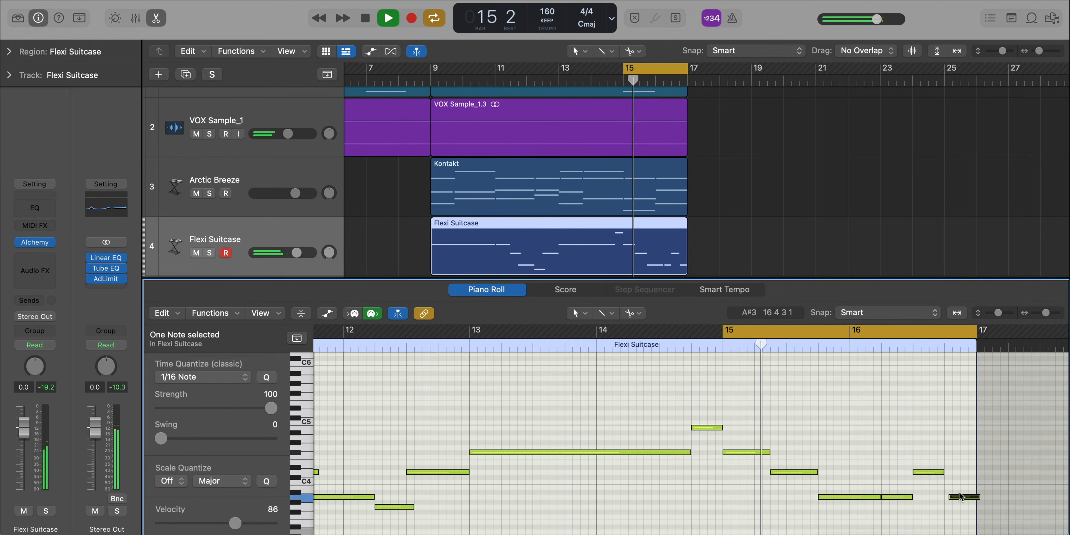
{"action": "left_click_drag", "start_coordinate": [960, 497], "coordinate": [956, 497]}
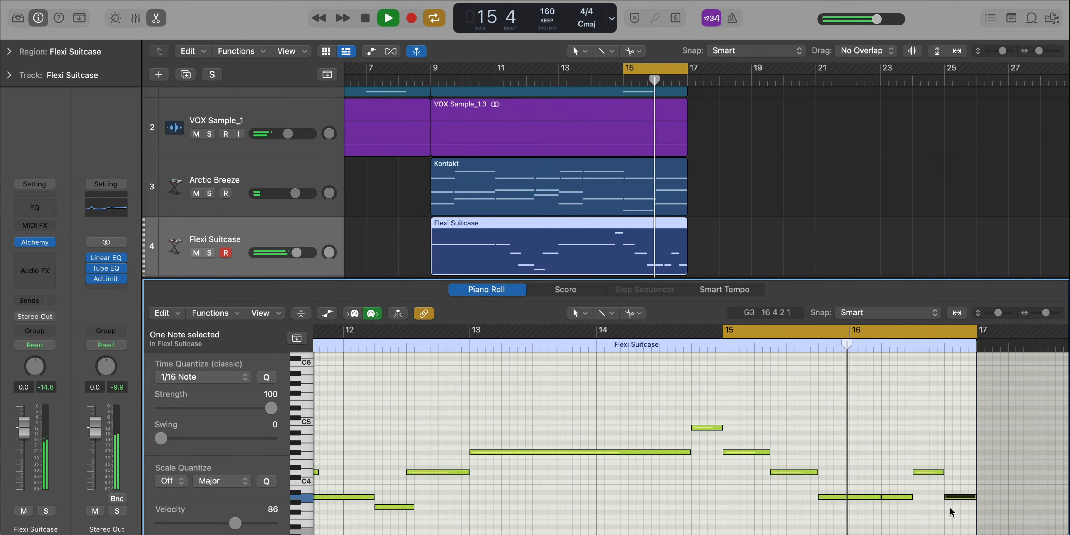
Play back bars 9 to 17 as the cycle range and reopen the Flexi Suitcase region in the Piano Roll
{"action": "key", "text": "x"}
{"action": "key", "text": "x"}
{"action": "key", "text": "space"}
{"action": "left_click_drag", "start_coordinate": [432, 68], "coordinate": [687, 69]}
{"action": "key", "text": "space"}
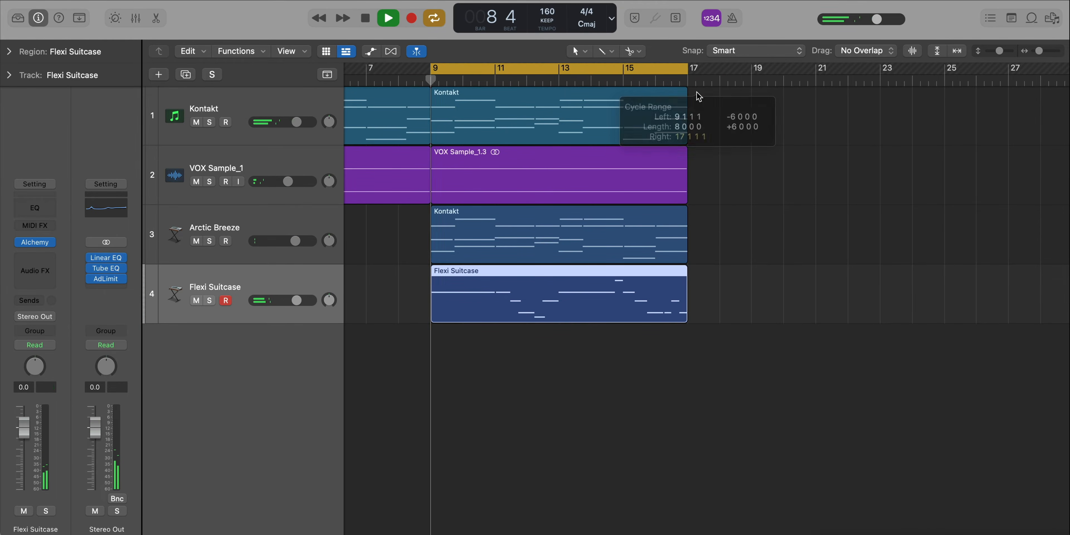
{"action": "double_click", "coordinate": [569, 297]}
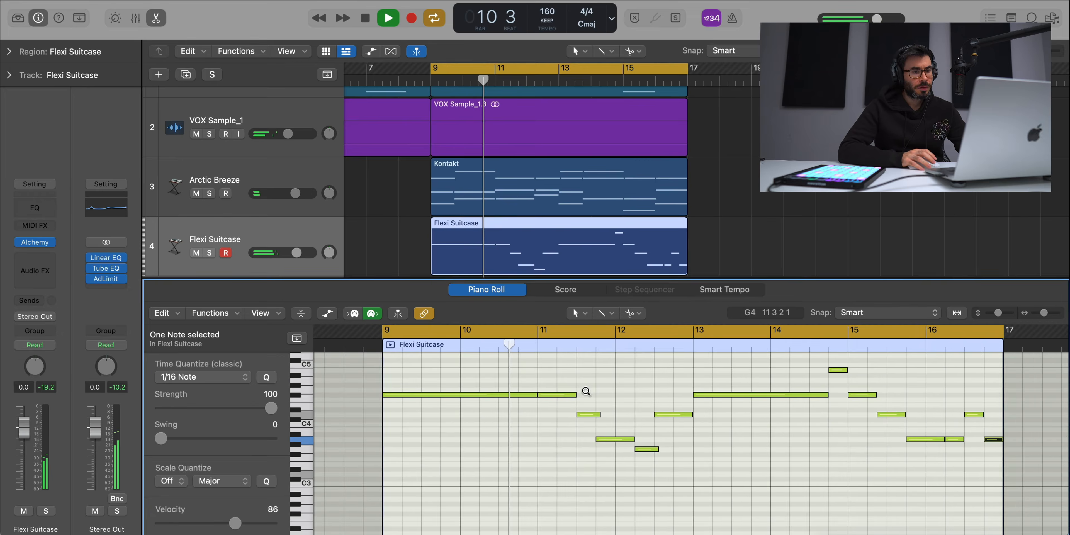
{"action": "scroll", "coordinate": [610, 391], "scroll_direction": "right", "scroll_amount": 3}
{"action": "left_click", "coordinate": [632, 448]}
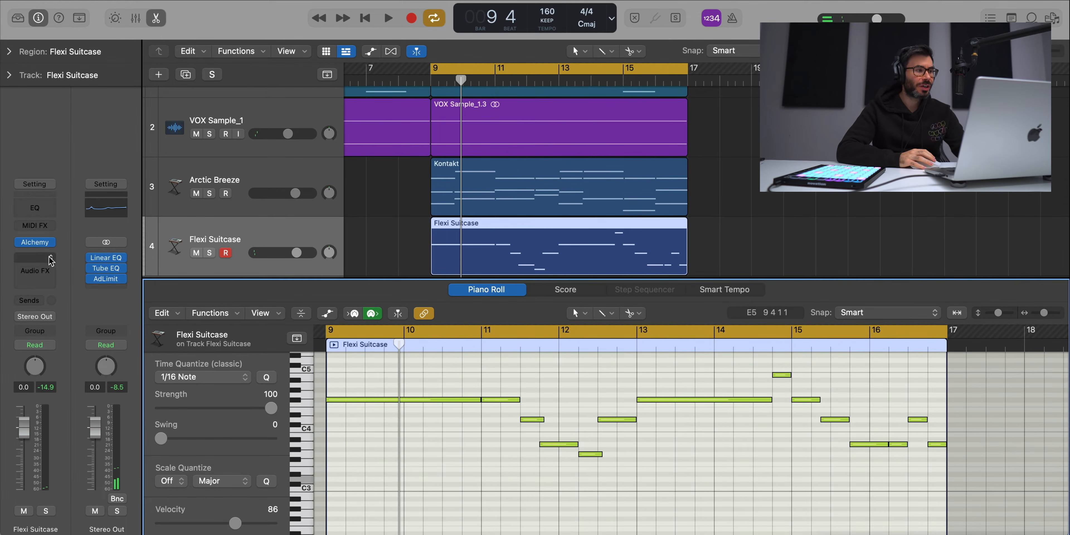
Audition Alchemy's Suitcase Piano, Wah, Auto Pan and Tremolo & Distortion variations on the Flexi Suitcase track
{"action": "left_click", "coordinate": [35, 244]}
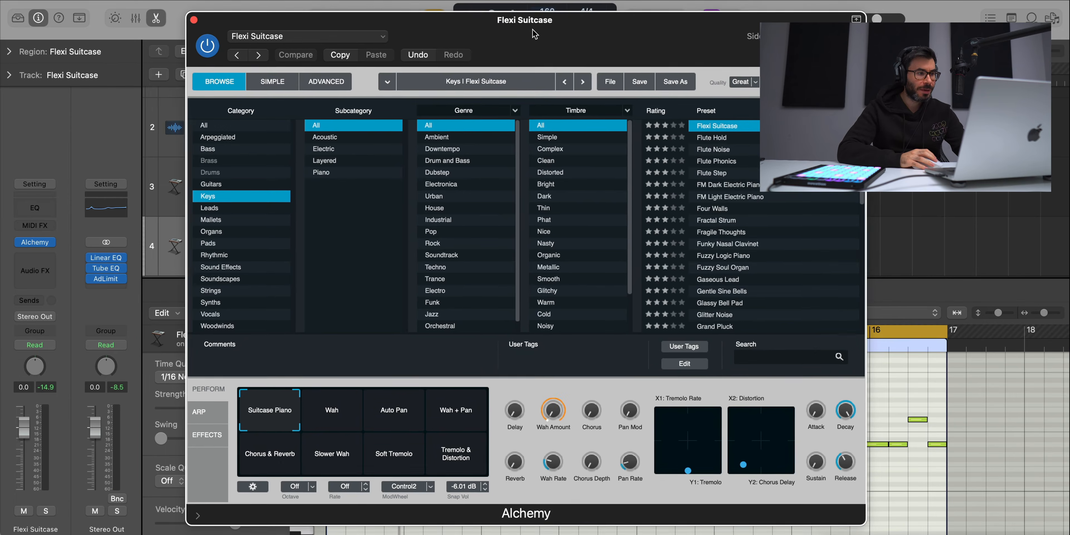
{"action": "left_click", "coordinate": [269, 402]}
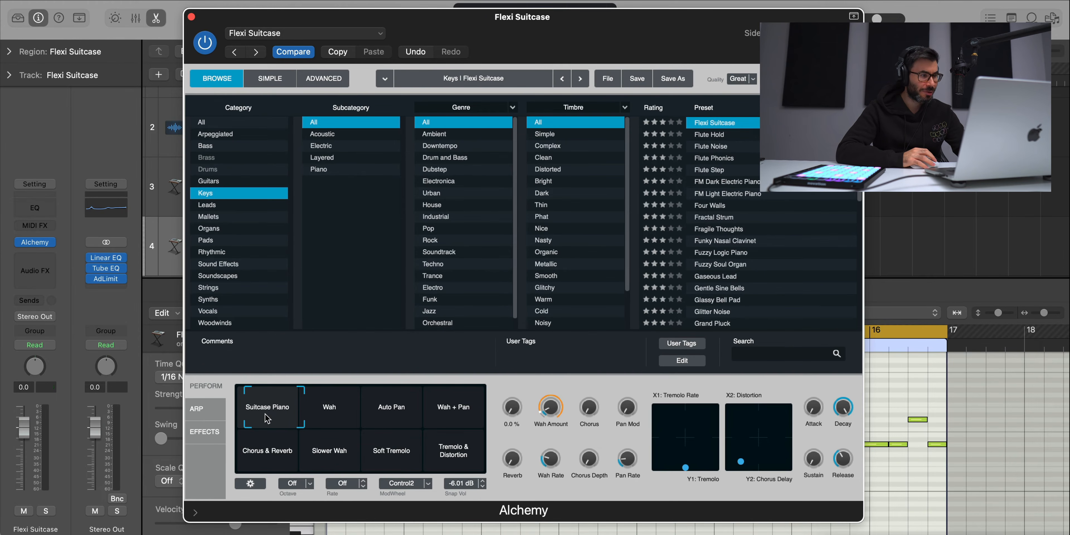
{"action": "left_click", "coordinate": [311, 411]}
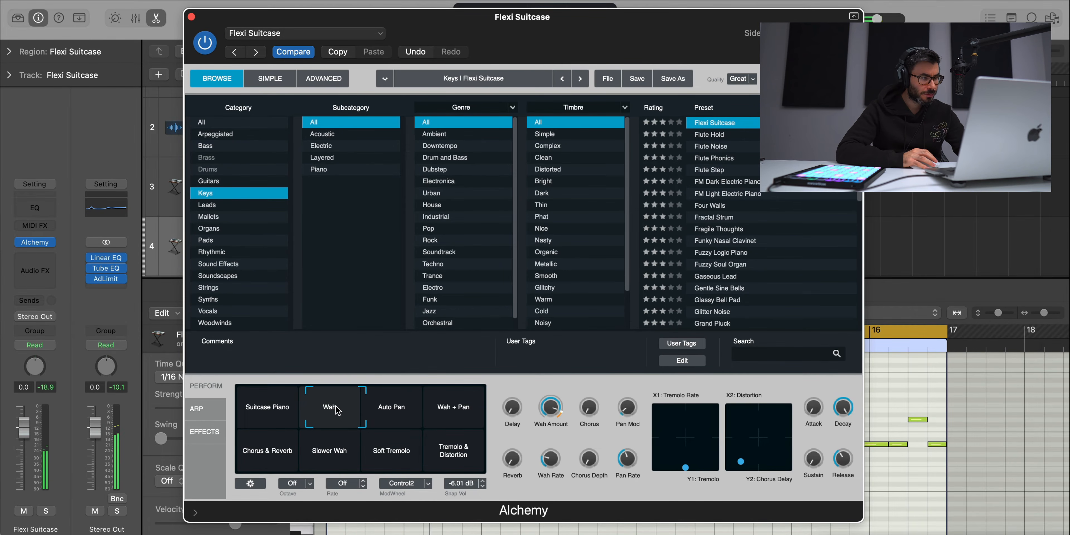
{"action": "left_click", "coordinate": [390, 410]}
{"action": "left_click", "coordinate": [424, 412]}
{"action": "left_click", "coordinate": [453, 451]}
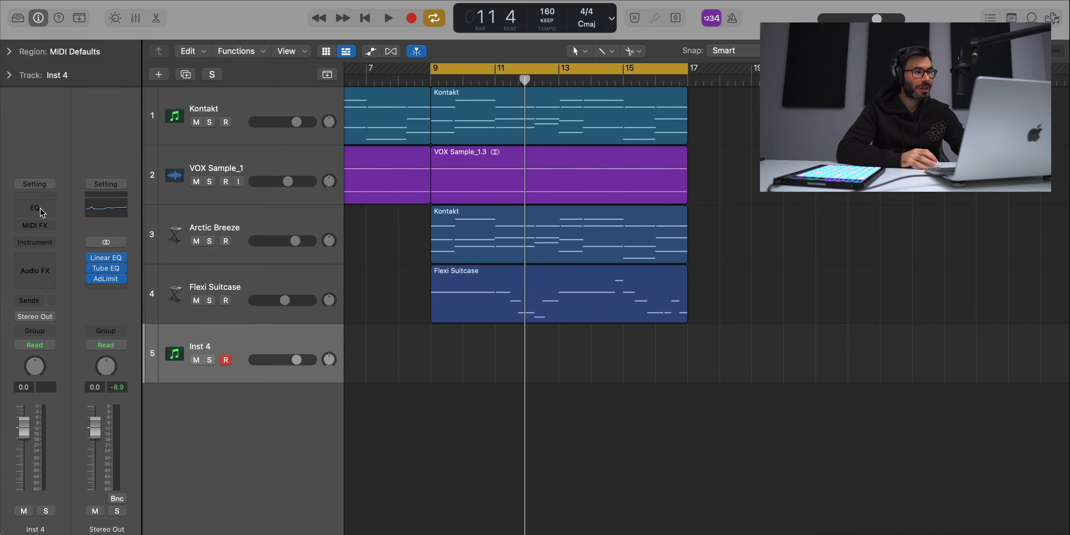
Load Alchemy on the Inst 4 track and choose the Girls Choir-Oh preset from the Vocals category
{"action": "left_click", "coordinate": [35, 242]}
{"action": "mouse_move", "coordinate": [71, 277]}
{"action": "left_click", "coordinate": [167, 280]}
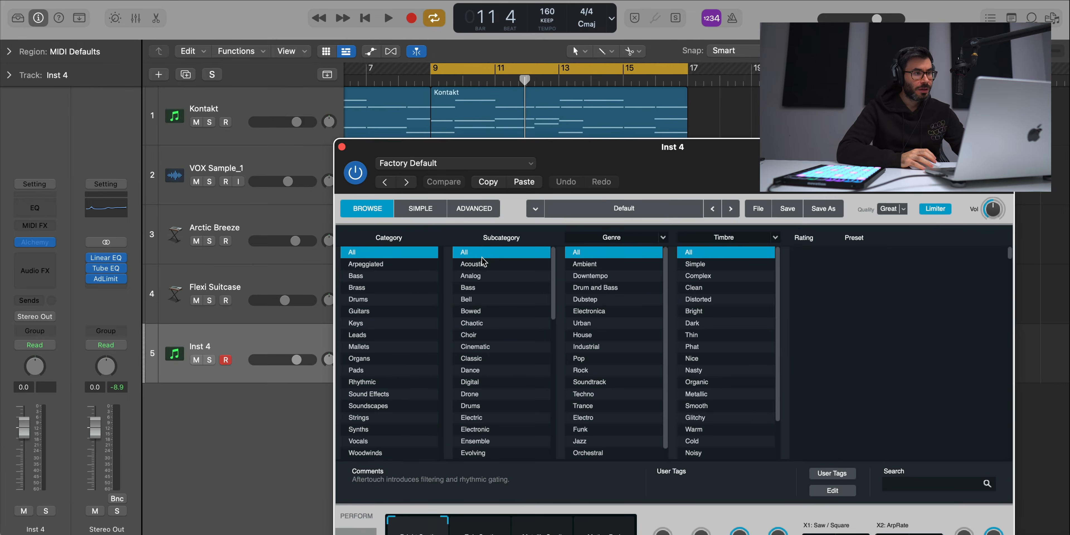
{"action": "left_click_drag", "start_coordinate": [688, 167], "coordinate": [558, 30]}
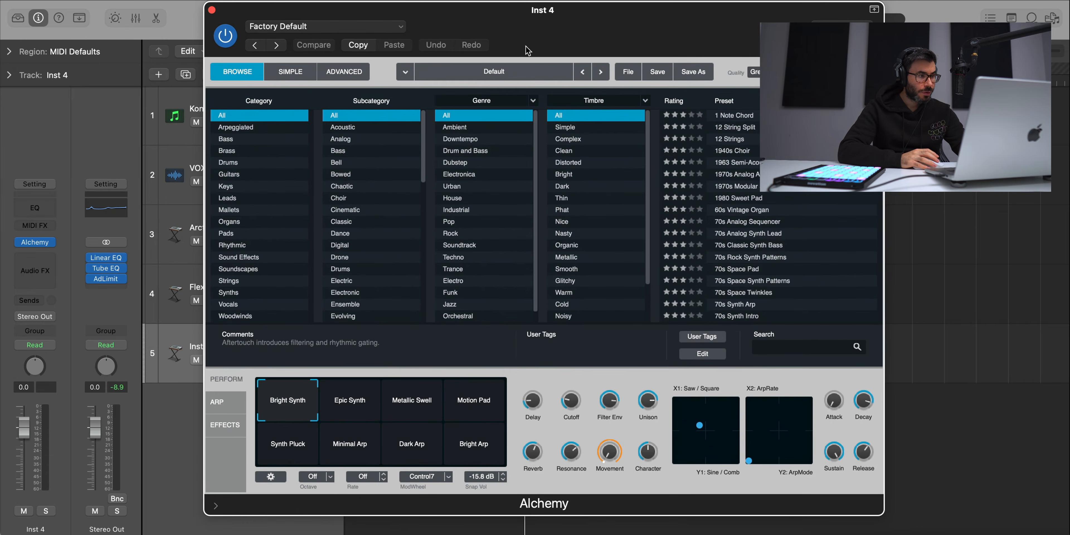
{"action": "left_click", "coordinate": [234, 308]}
{"action": "scroll", "coordinate": [789, 203], "scroll_direction": "down", "scroll_amount": 10}
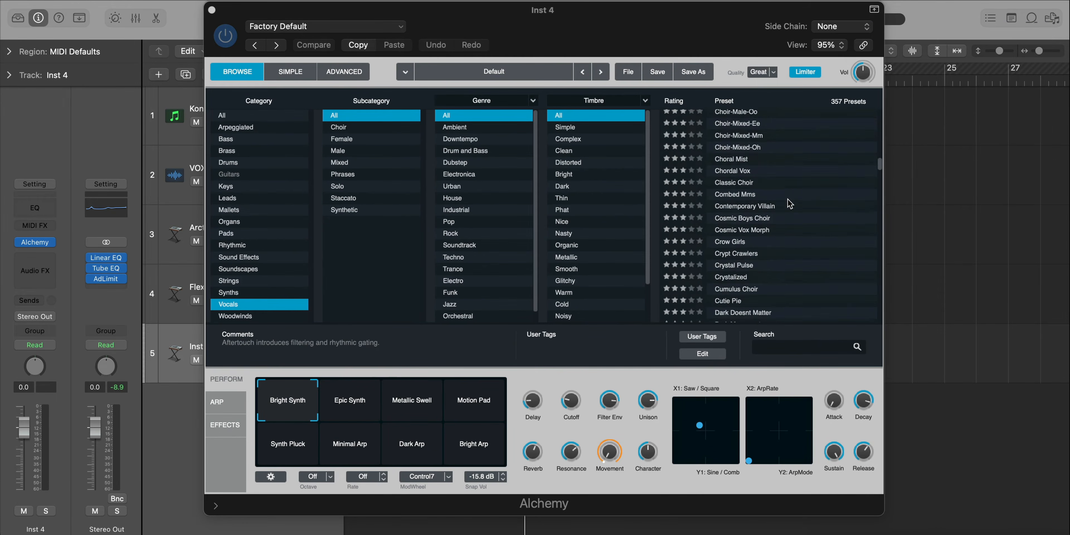
{"action": "scroll", "coordinate": [790, 204], "scroll_direction": "down", "scroll_amount": 10}
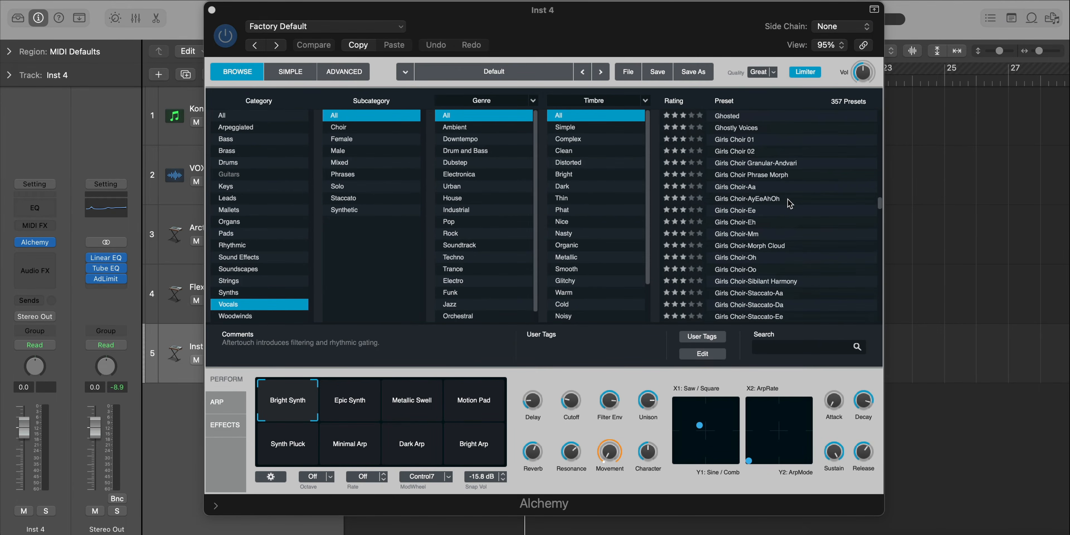
{"action": "left_click", "coordinate": [751, 258]}
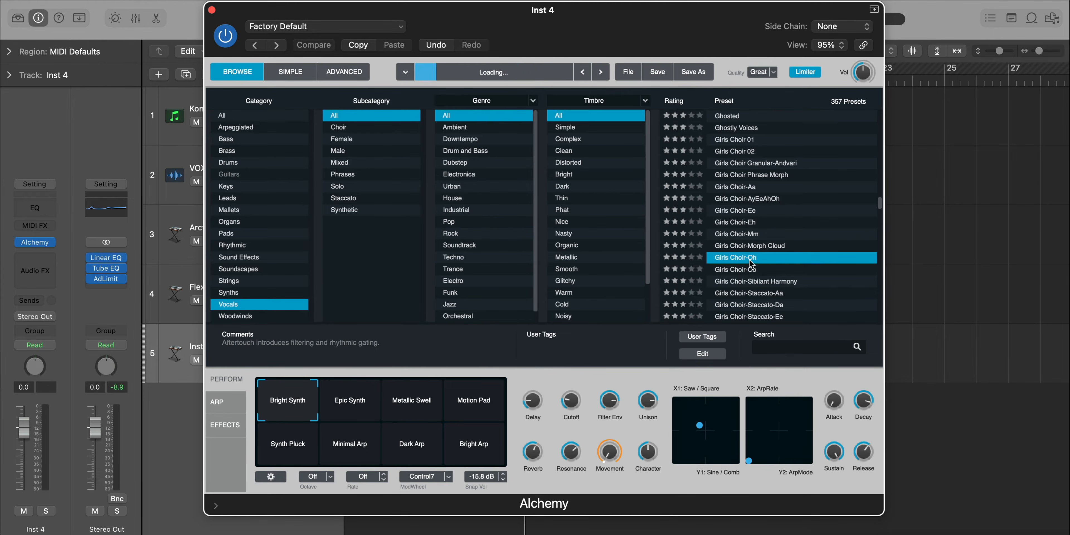
Copy the Flexi Suitcase region onto the Girls Choir-Oh track at bar 9, then solo and play that track
{"action": "left_click_drag", "start_coordinate": [626, 27], "coordinate": [912, 383]}
{"action": "left_click_drag", "start_coordinate": [598, 309], "coordinate": [595, 347]}
{"action": "left_click", "coordinate": [209, 360]}
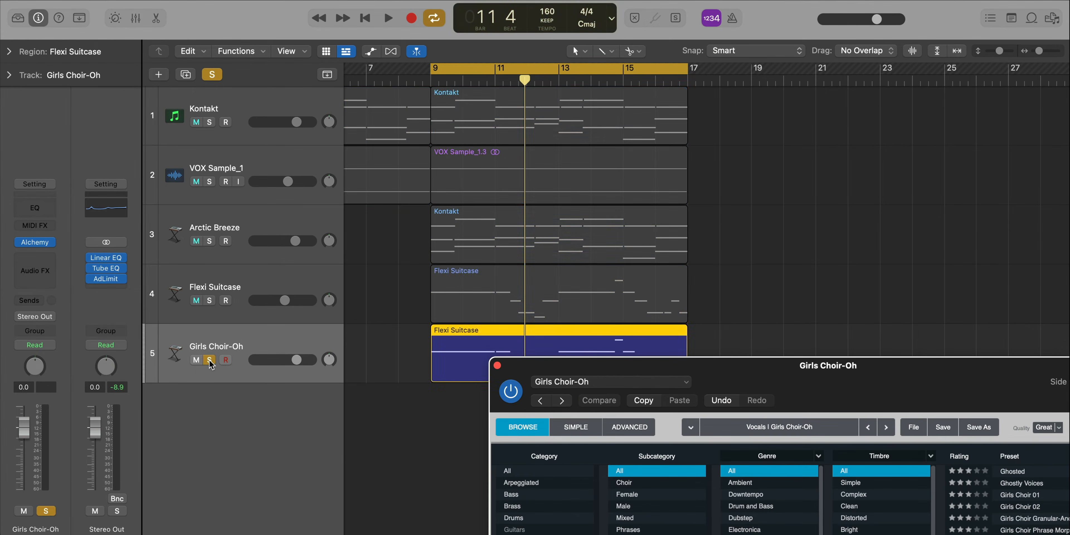
{"action": "key", "text": "space"}
Switch the choir preset to Girls Choir-Aa with its Chorus variation and close Alchemy
{"action": "left_click_drag", "start_coordinate": [968, 388], "coordinate": [706, 37]}
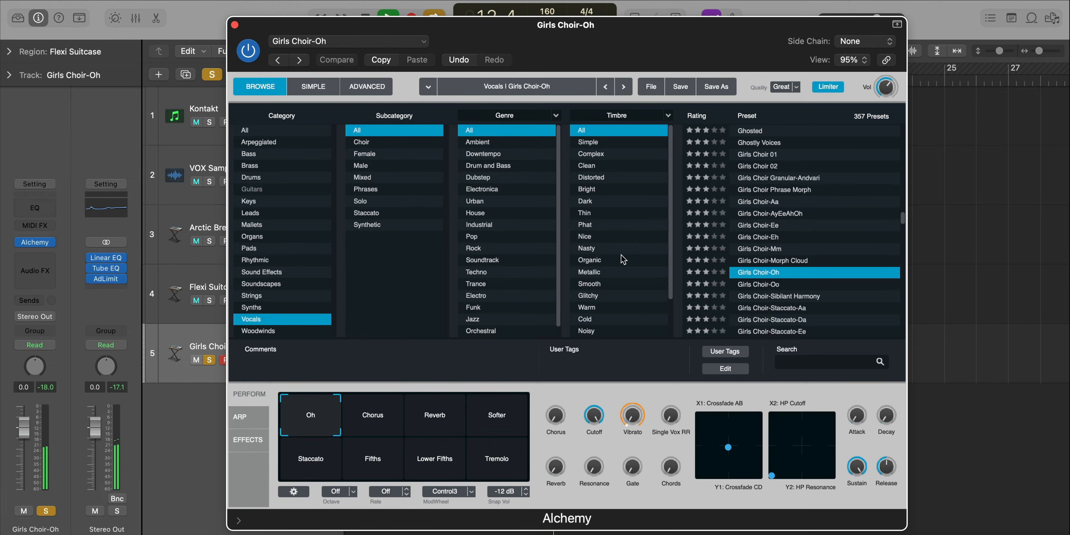
{"action": "left_click", "coordinate": [772, 202]}
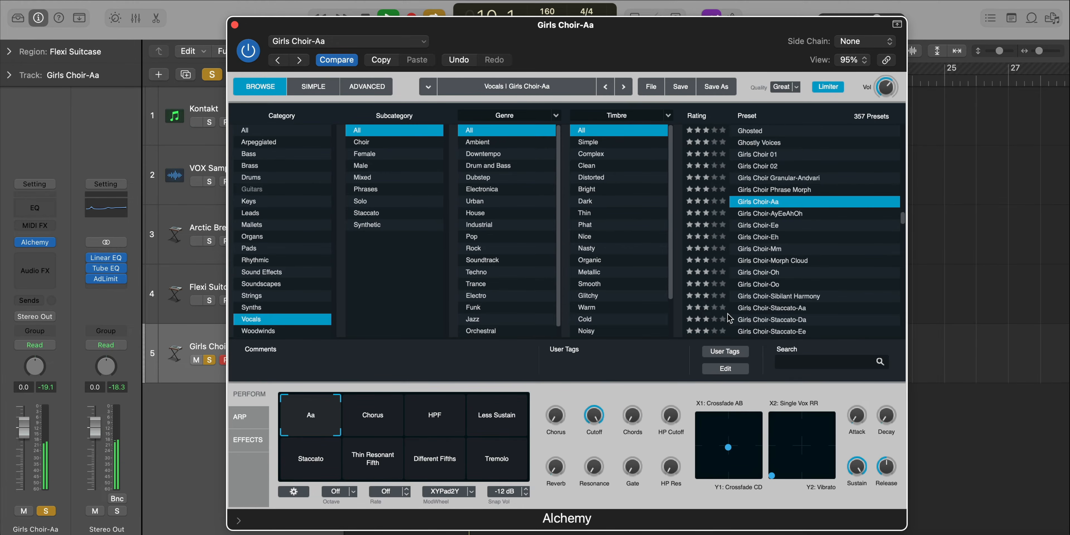
{"action": "left_click", "coordinate": [371, 420]}
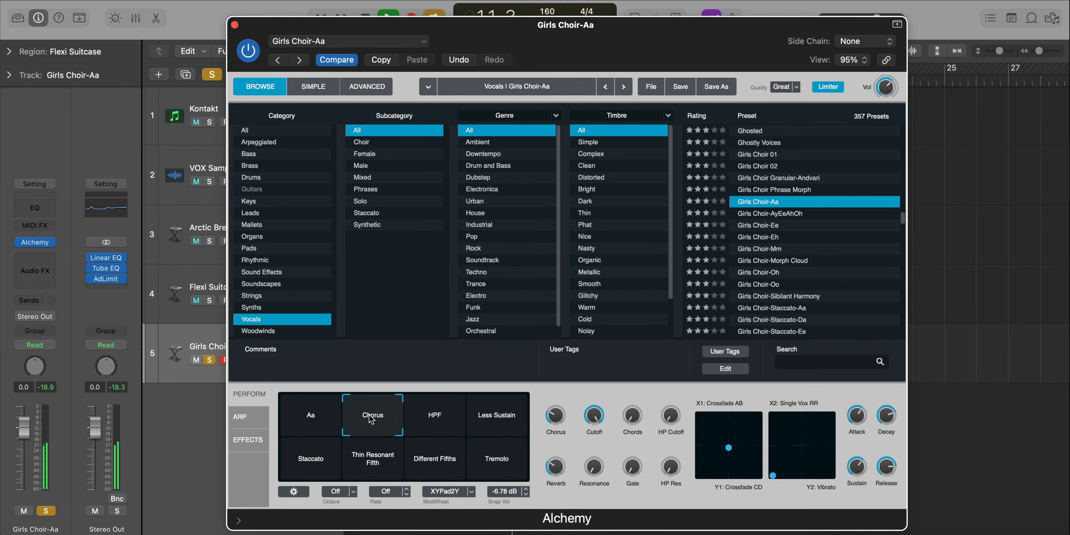
{"action": "left_click", "coordinate": [367, 414]}
{"action": "left_click", "coordinate": [234, 25]}
Lower the Girls Choir-Aa track volume to -4.9 dB and transpose all notes in its region down one octave
{"action": "left_click_drag", "start_coordinate": [299, 361], "coordinate": [284, 364]}
{"action": "left_click", "coordinate": [498, 407]}
{"action": "double_click", "coordinate": [538, 375]}
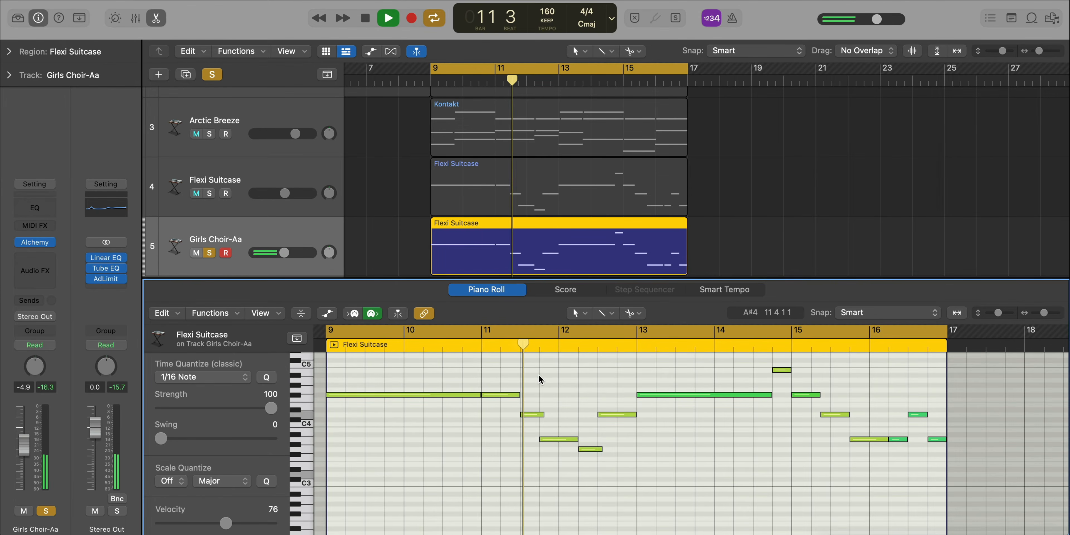
{"action": "key", "text": "super+a"}
{"action": "key", "text": "alt+shift+Down"}
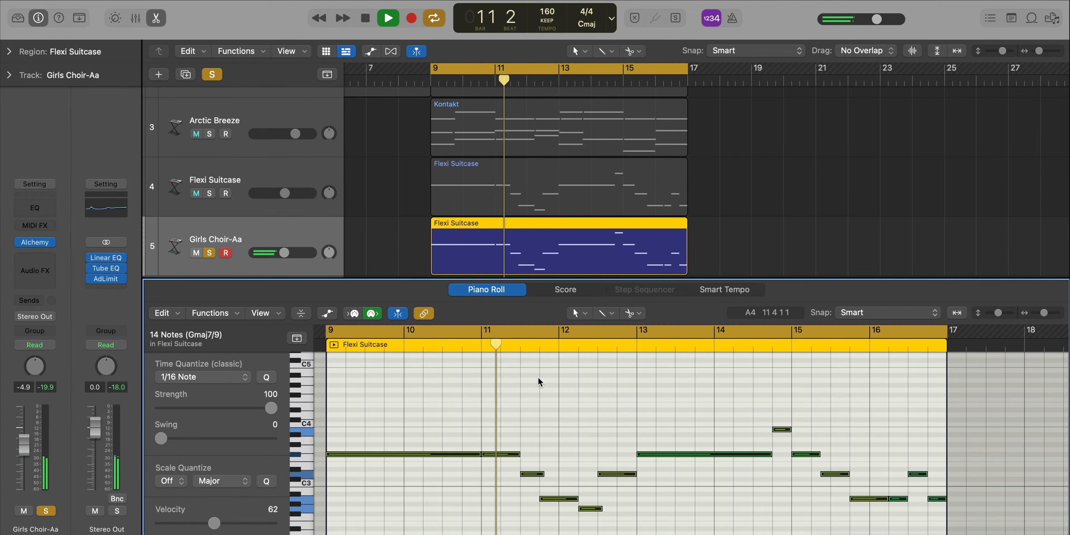
Unsolo the Girls Choir-Aa track, close the Piano Roll and rebalance the choir volume against the full mix
{"action": "left_click", "coordinate": [209, 253]}
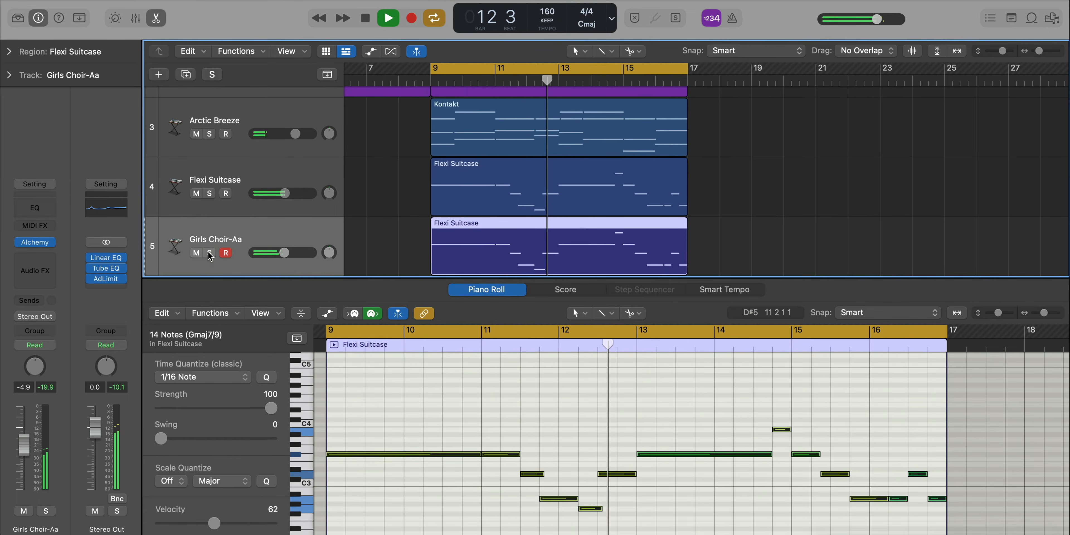
{"action": "key", "text": "p"}
{"action": "left_click_drag", "start_coordinate": [284, 360], "coordinate": [277, 360]}
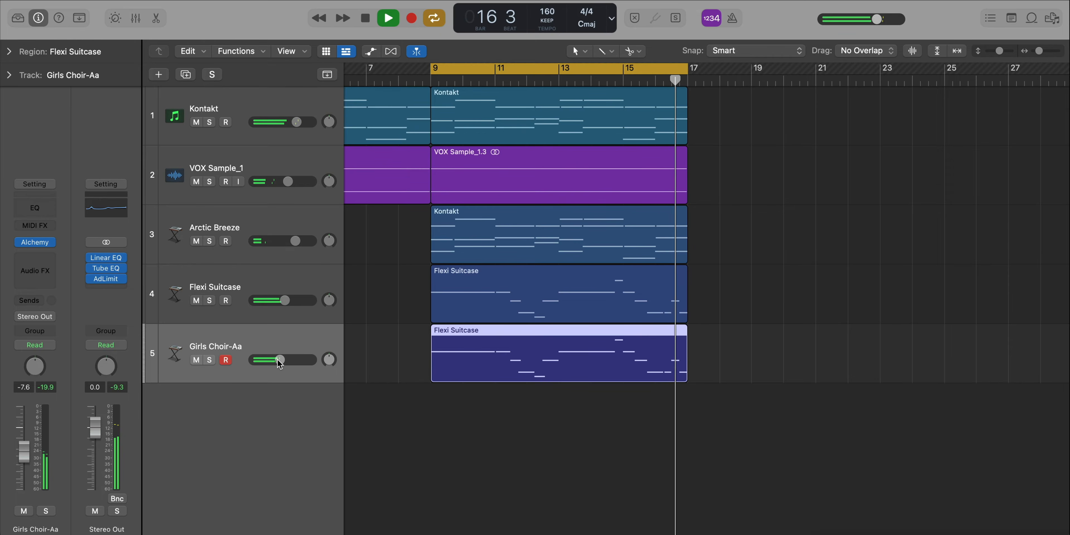
{"action": "left_click_drag", "start_coordinate": [278, 360], "coordinate": [285, 360]}
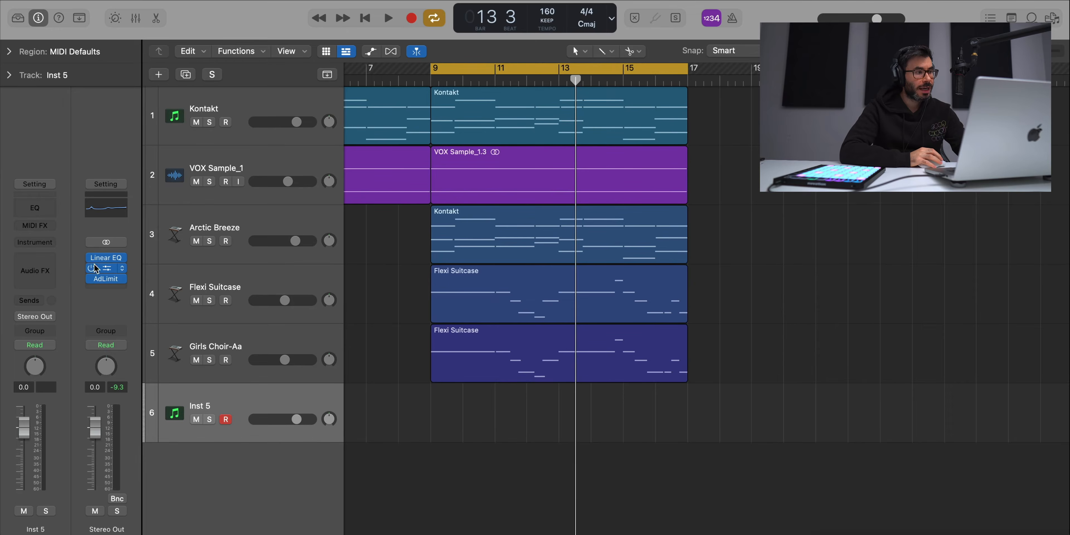
Load Alchemy on the Inst 5 track and filter its presets to the Vocals category
{"action": "left_click", "coordinate": [36, 242]}
{"action": "left_click", "coordinate": [62, 210]}
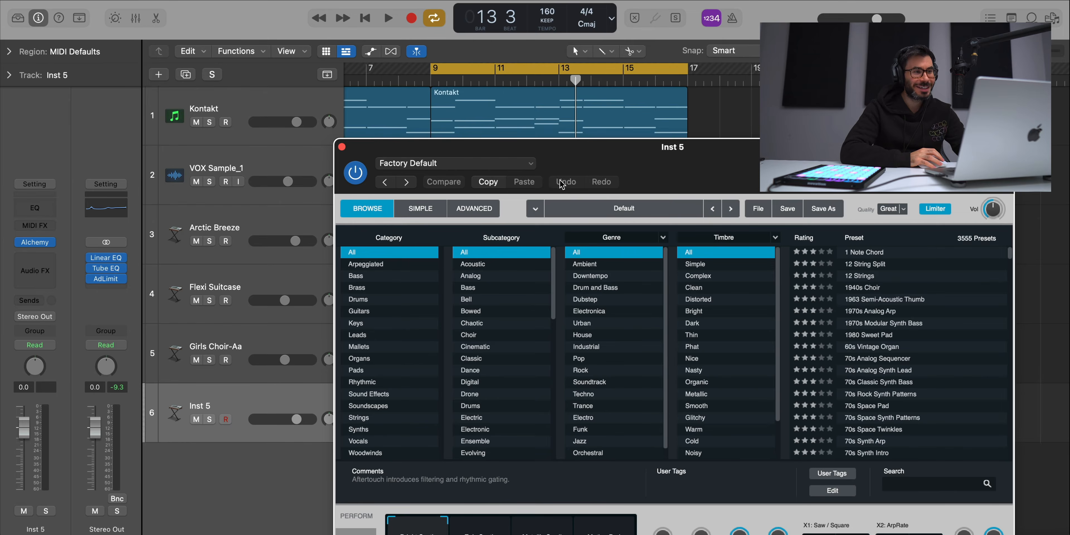
{"action": "left_click_drag", "start_coordinate": [647, 163], "coordinate": [430, 12]}
{"action": "left_click", "coordinate": [220, 289]}
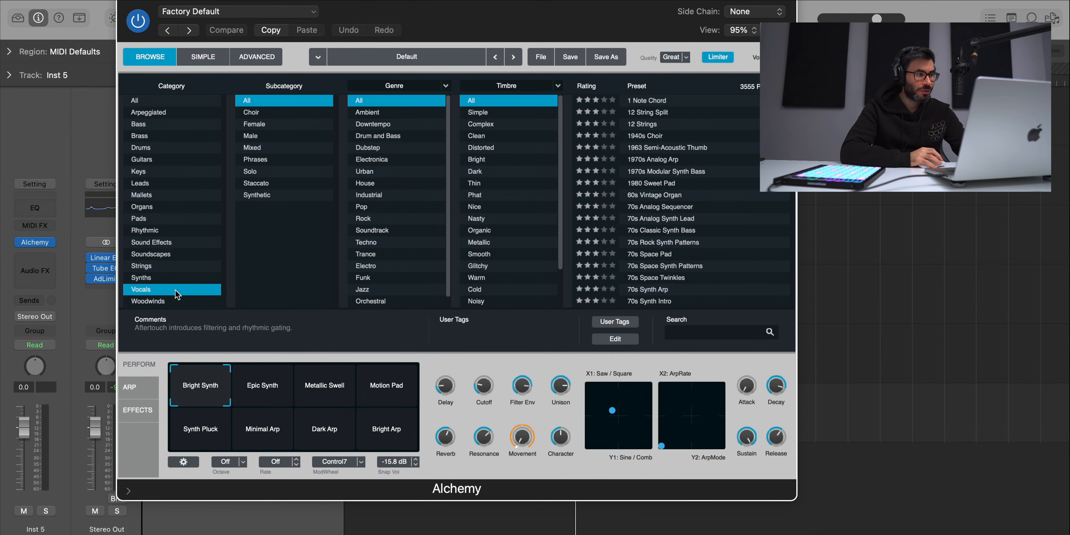
Load the Siren's Call preset from the Vocals presets and close Alchemy
{"action": "scroll", "coordinate": [727, 237], "scroll_direction": "down", "scroll_amount": 20}
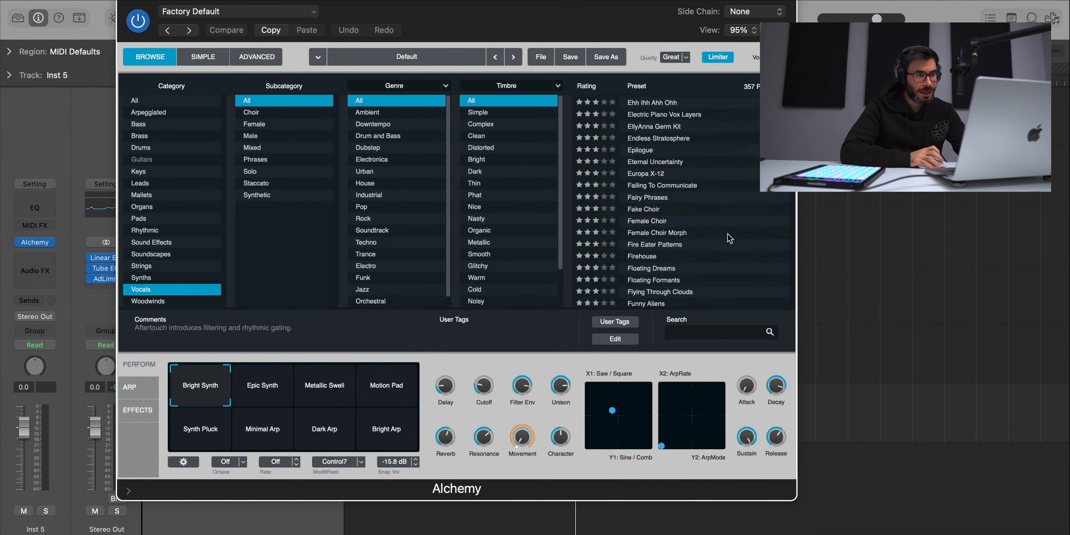
{"action": "scroll", "coordinate": [730, 238], "scroll_direction": "up", "scroll_amount": 5}
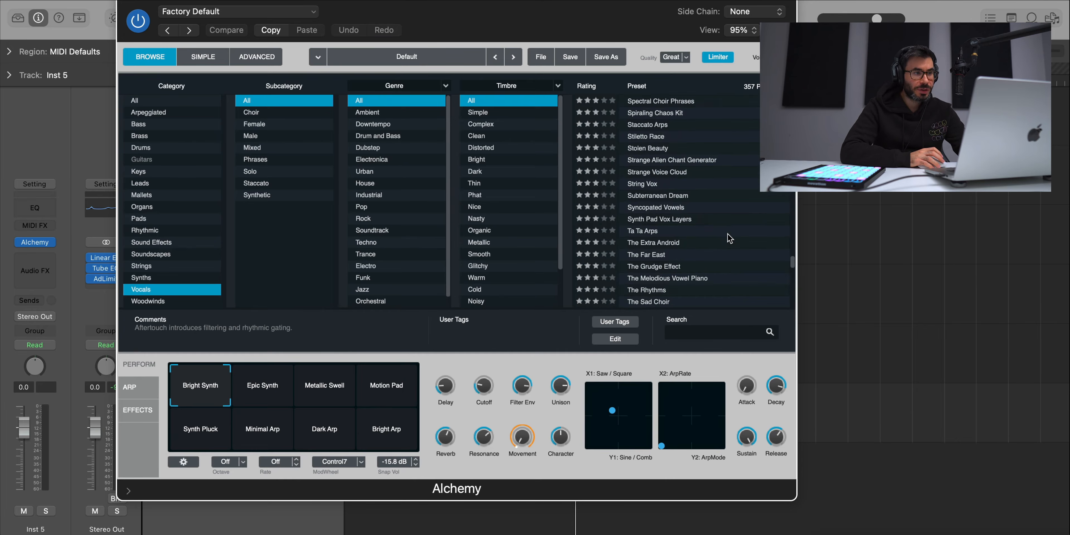
{"action": "scroll", "coordinate": [661, 200], "scroll_direction": "up", "scroll_amount": 4}
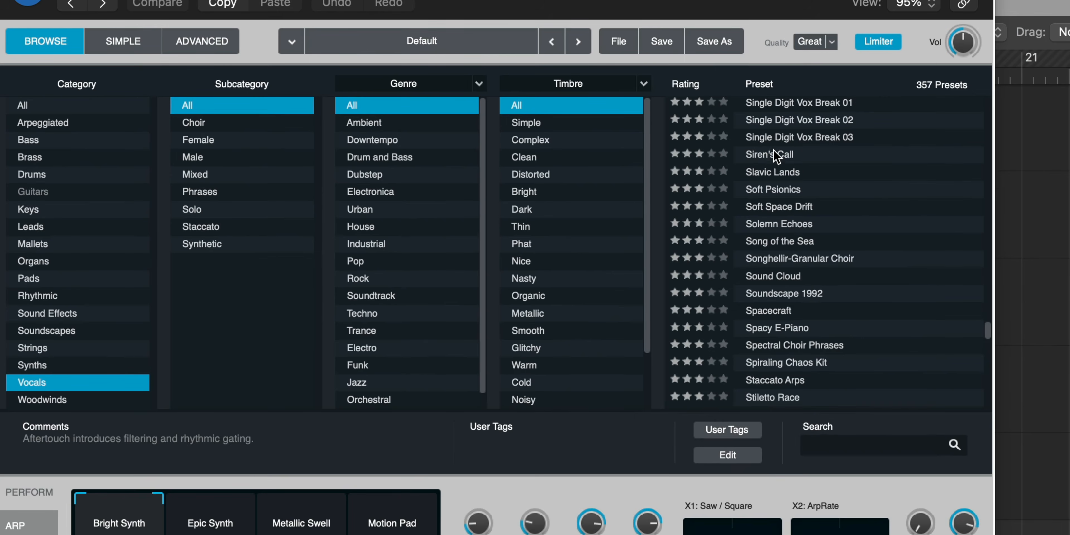
{"action": "left_click", "coordinate": [646, 134]}
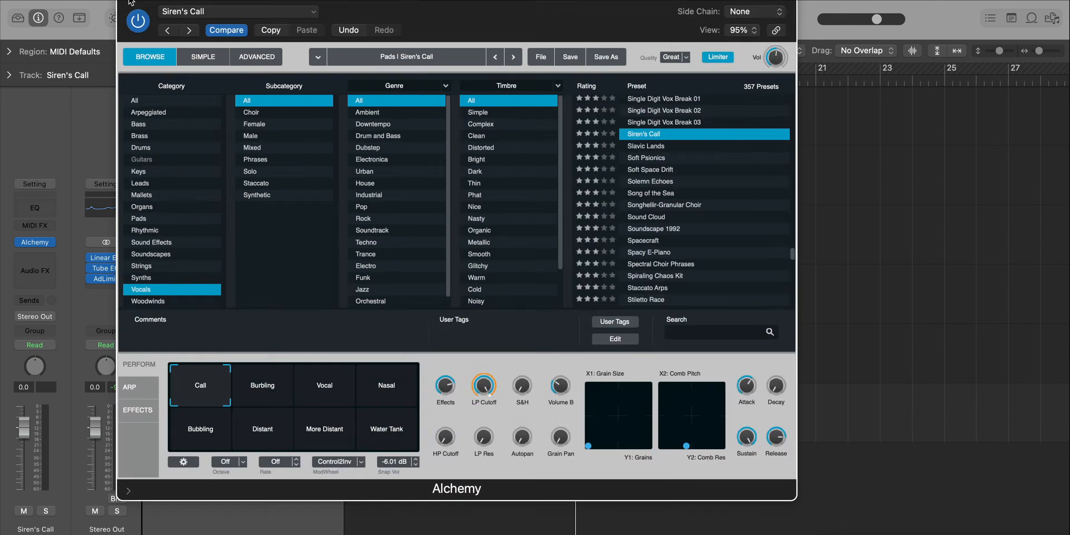
{"action": "left_click", "coordinate": [133, 2]}
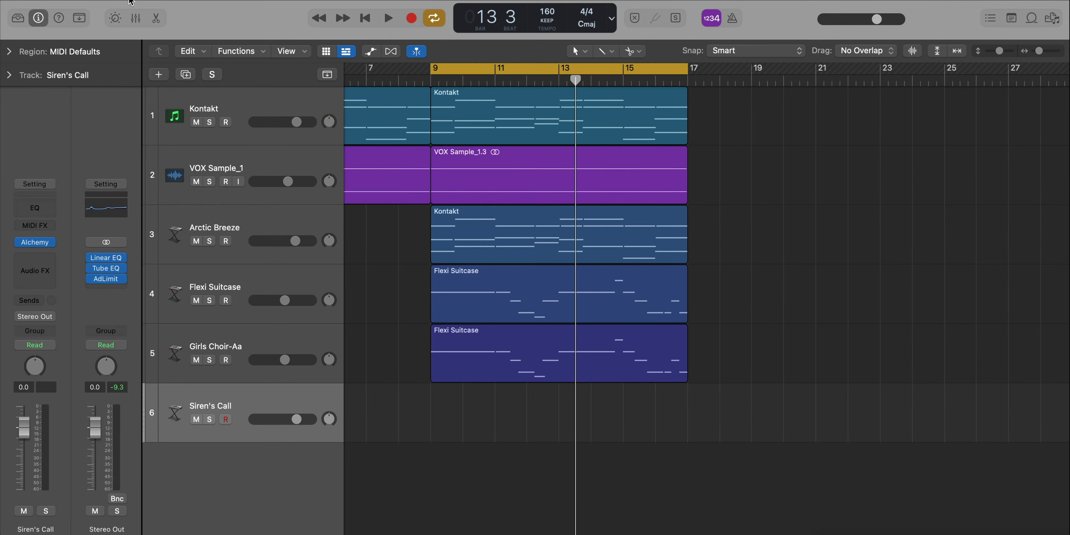
Copy the Kontakt region at bar 9 onto the Siren's Call track and open the copy in the Piano Roll
{"action": "left_click_drag", "start_coordinate": [455, 433], "coordinate": [688, 440]}
{"action": "key", "text": "Delete"}
{"action": "left_click_drag", "start_coordinate": [525, 137], "coordinate": [515, 420]}
{"action": "double_click", "coordinate": [515, 419]}
Delete the extra chord notes in bars 9 to 12 of the Siren's Call region, keeping a single-note line
{"action": "left_click_drag", "start_coordinate": [462, 444], "coordinate": [463, 440]}
{"action": "key", "text": "Delete"}
{"action": "left_click", "coordinate": [534, 401]}
{"action": "key", "text": "Delete"}
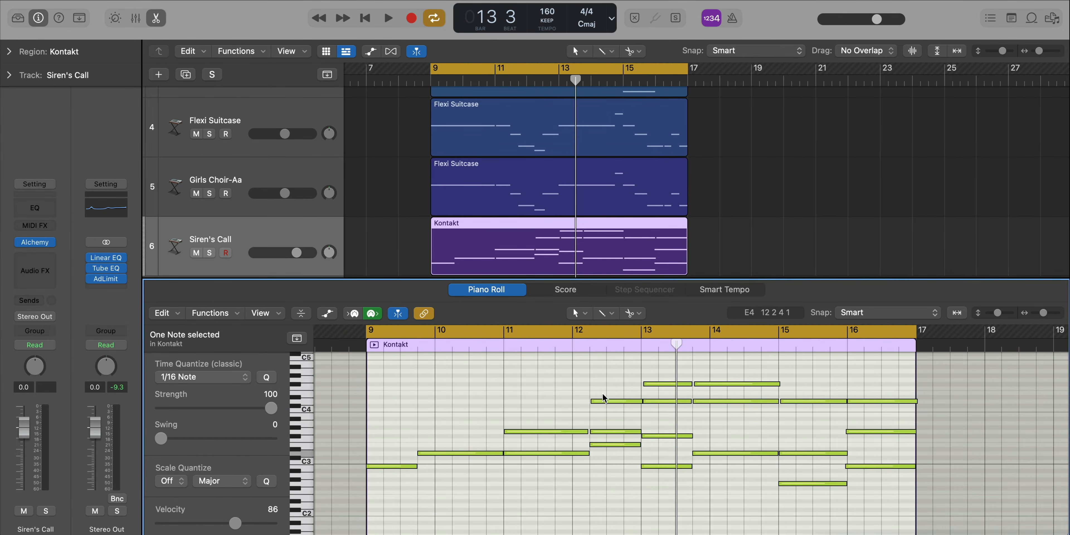
{"action": "left_click", "coordinate": [544, 452]}
{"action": "key", "text": "Delete"}
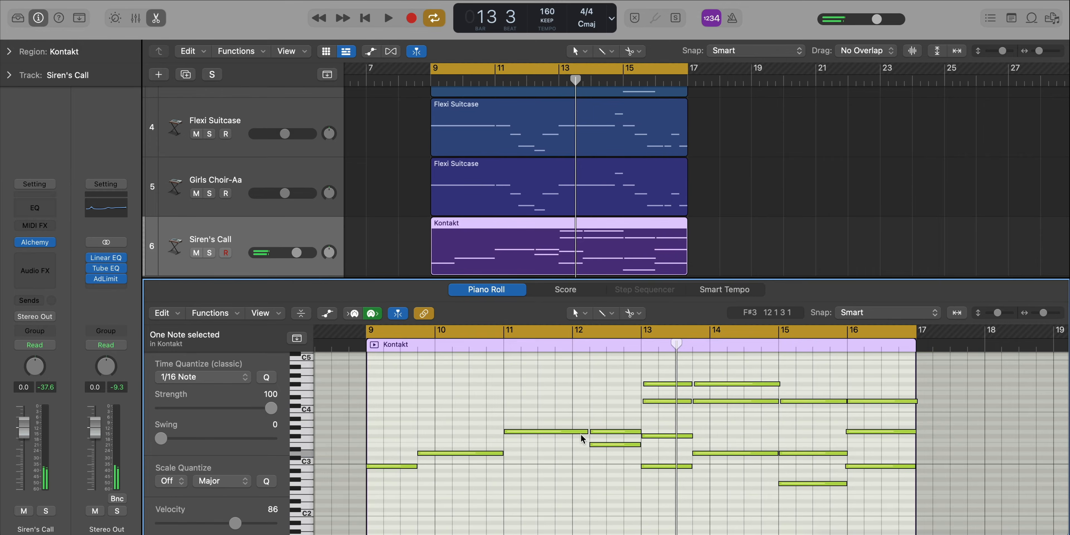
{"action": "key", "text": "Delete"}
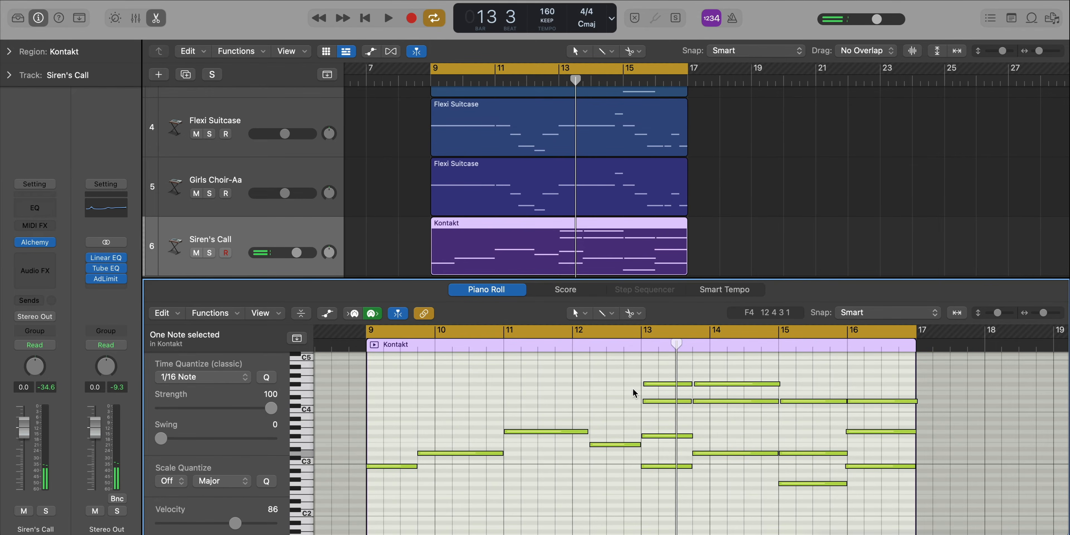
{"action": "key", "text": "Delete"}
Thin the Siren's Call chords in bars 13 to 16 down to one note at a time
{"action": "left_click_drag", "start_coordinate": [672, 434], "coordinate": [723, 419]}
{"action": "key", "text": "Delete"}
{"action": "left_click_drag", "start_coordinate": [808, 384], "coordinate": [809, 417]}
{"action": "left_click", "coordinate": [803, 453]}
{"action": "key", "text": "Delete"}
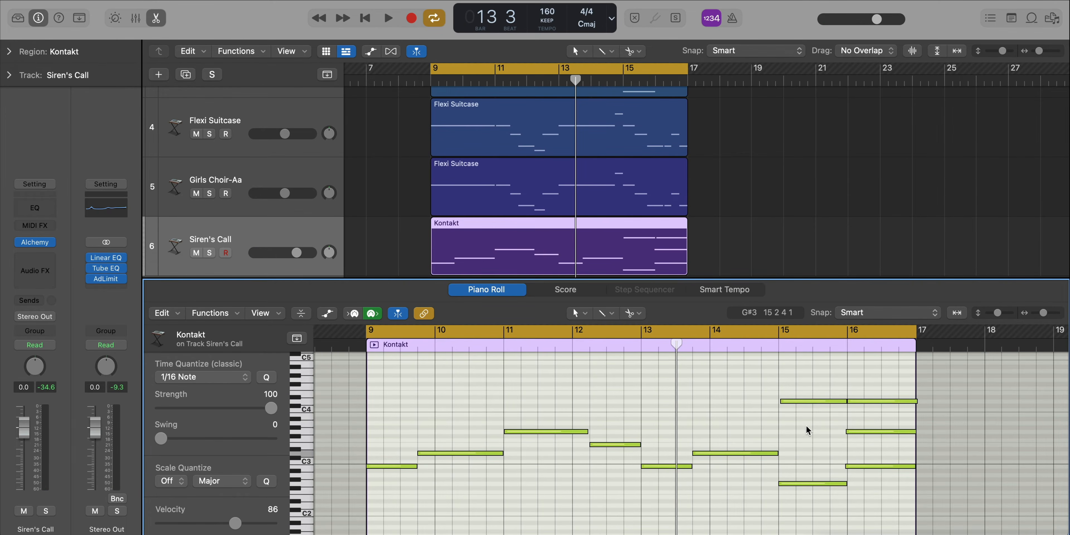
{"action": "left_click_drag", "start_coordinate": [853, 382], "coordinate": [874, 442]}
{"action": "key", "text": "Delete"}
{"action": "left_click", "coordinate": [808, 401]}
{"action": "key", "text": "Delete"}
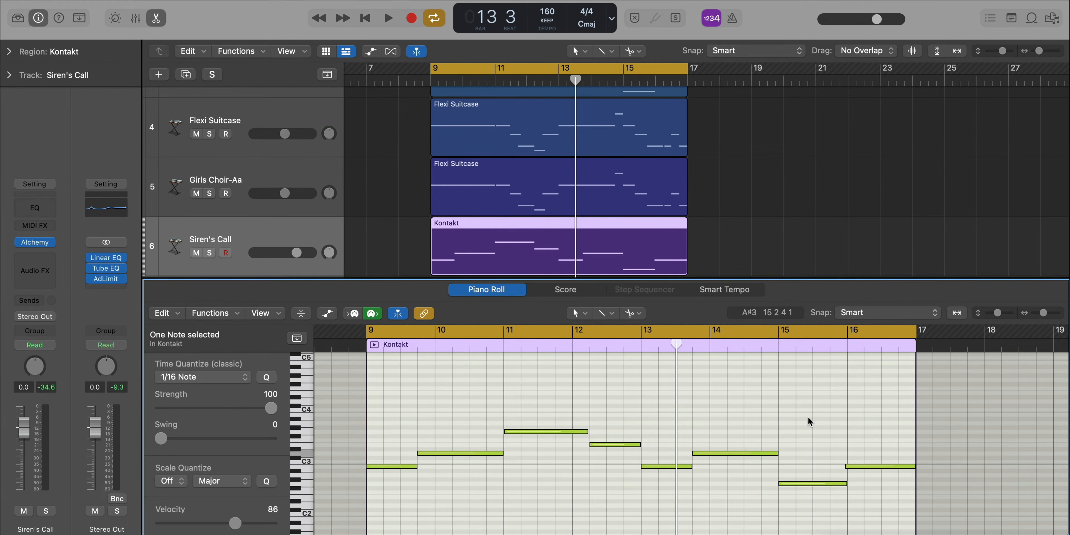
Audition Siren's Call soloed, compare the full mix with and without it, and reopen its region in the Piano Roll
{"action": "left_click", "coordinate": [210, 252]}
{"action": "key", "text": "space"}
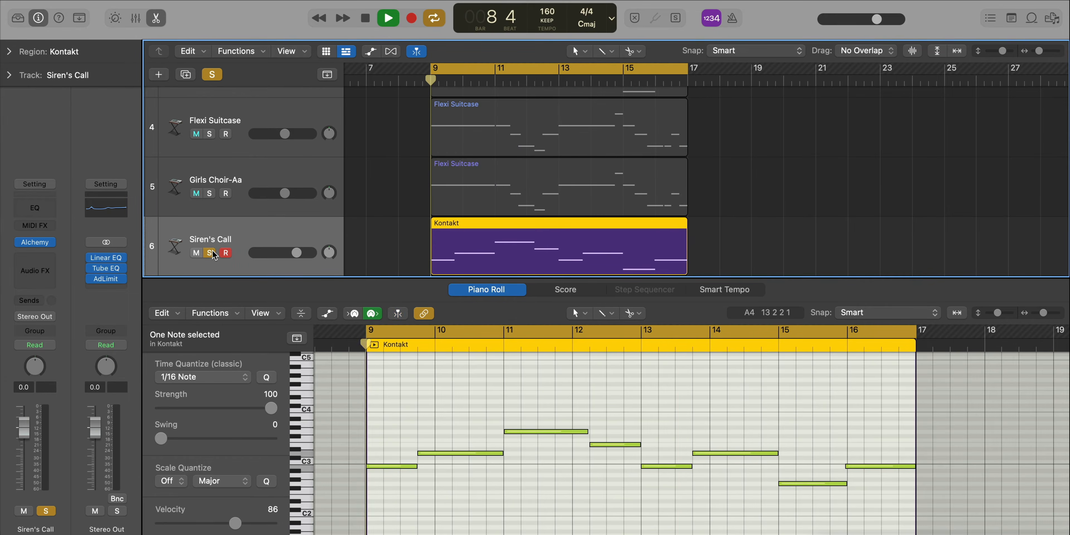
{"action": "key", "text": "x"}
{"action": "key", "text": "x"}
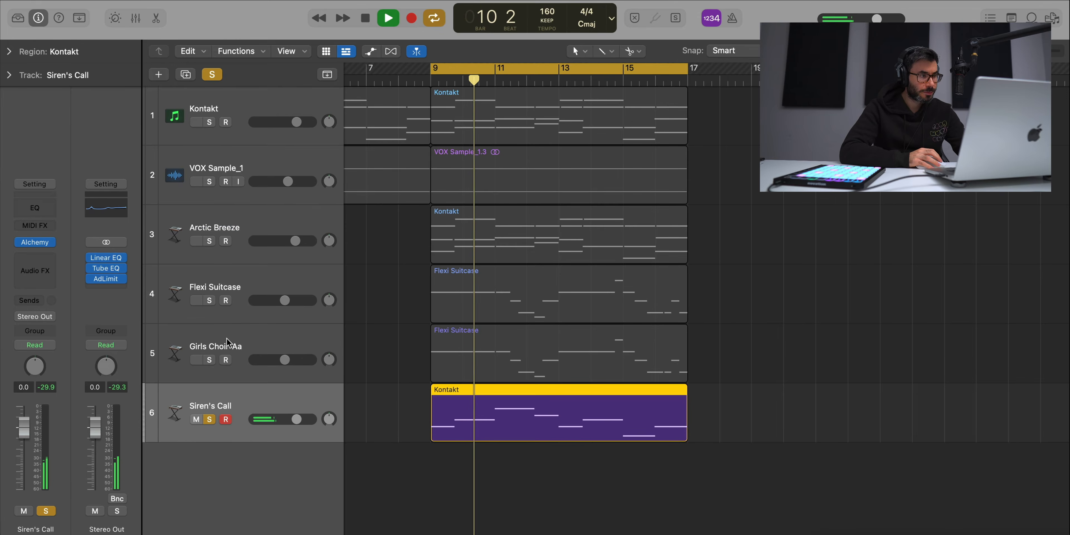
{"action": "left_click", "coordinate": [196, 420]}
{"action": "left_click", "coordinate": [209, 420]}
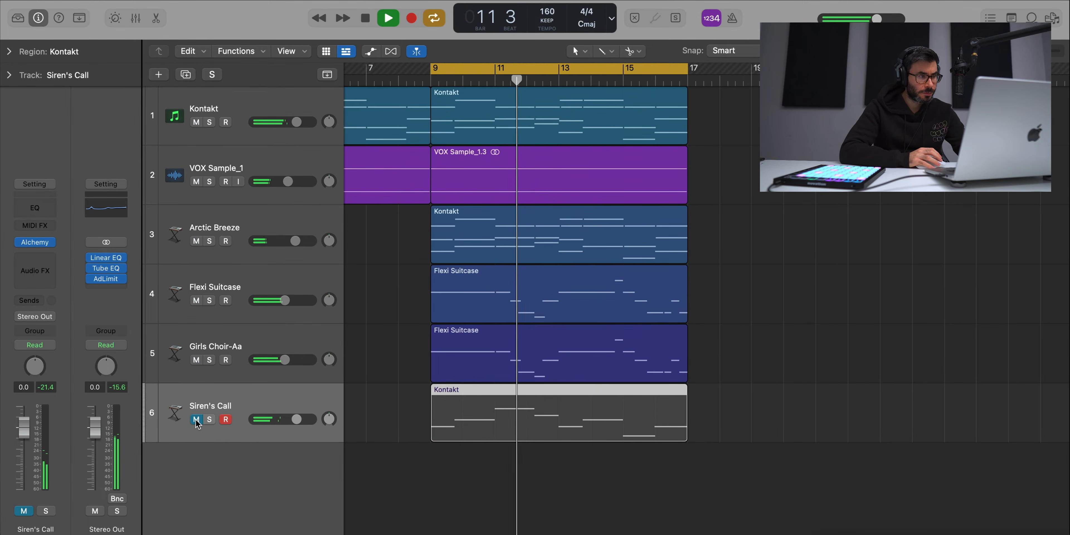
{"action": "left_click", "coordinate": [196, 420]}
{"action": "double_click", "coordinate": [451, 409]}
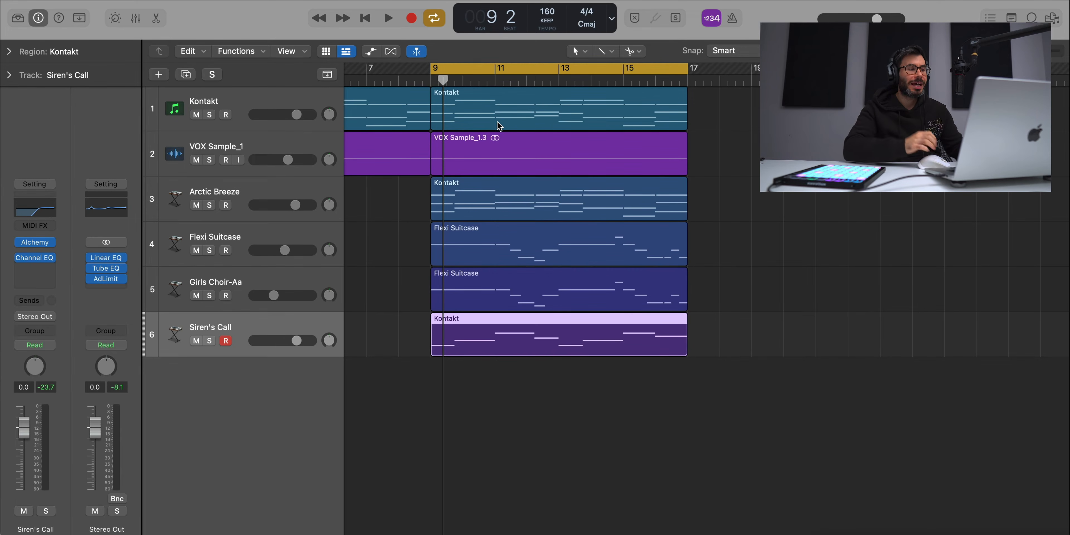
Add a new software instrument track and load Kontakt on it
{"action": "left_click", "coordinate": [159, 75]}
{"action": "key", "text": "Return"}
{"action": "left_click", "coordinate": [19, 260]}
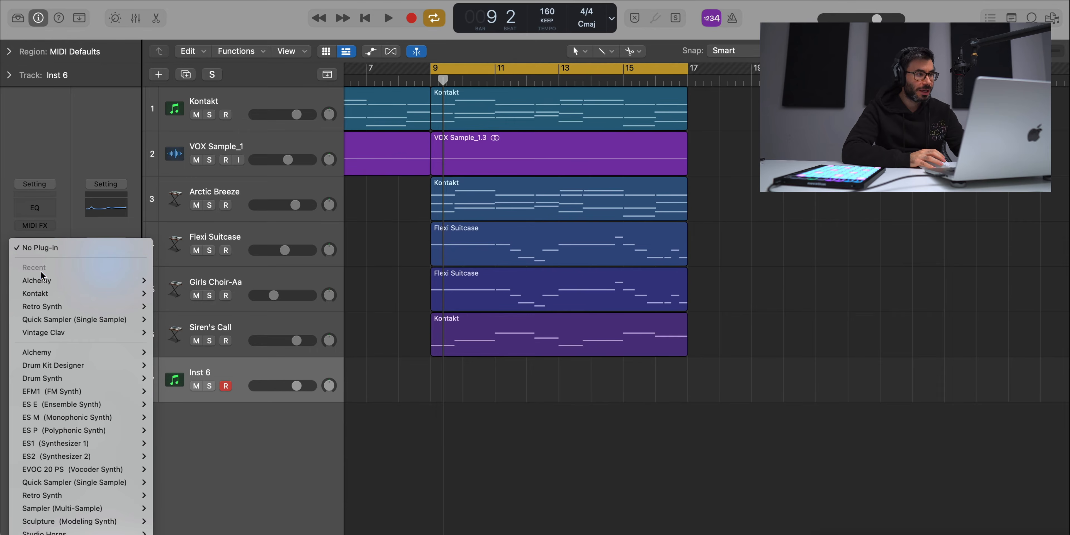
{"action": "left_click", "coordinate": [230, 323]}
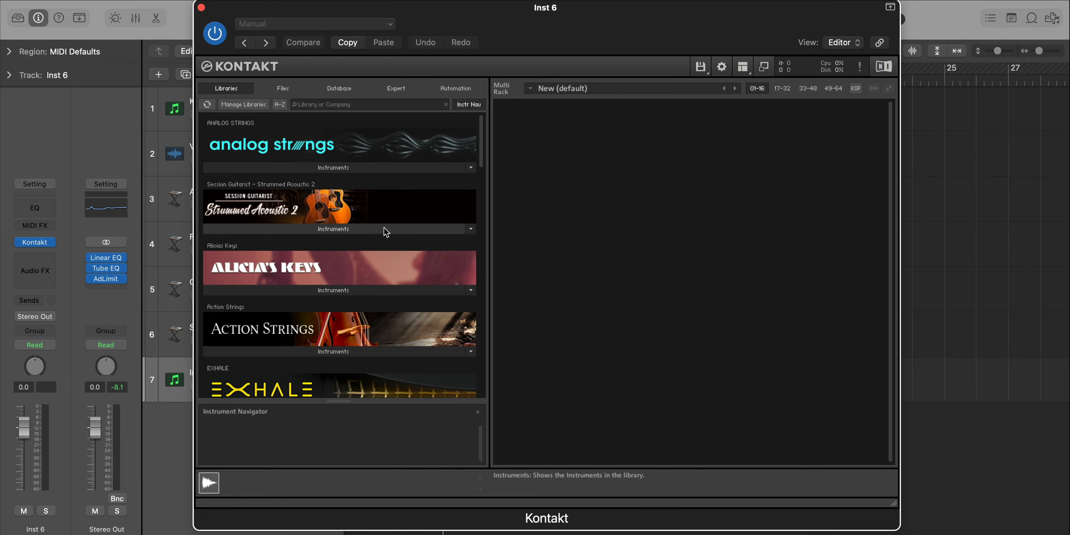
Load the Strummed Acoustic 2 - 12-String instrument from the Session Guitarist library into the Kontakt rack
{"action": "left_click", "coordinate": [386, 229]}
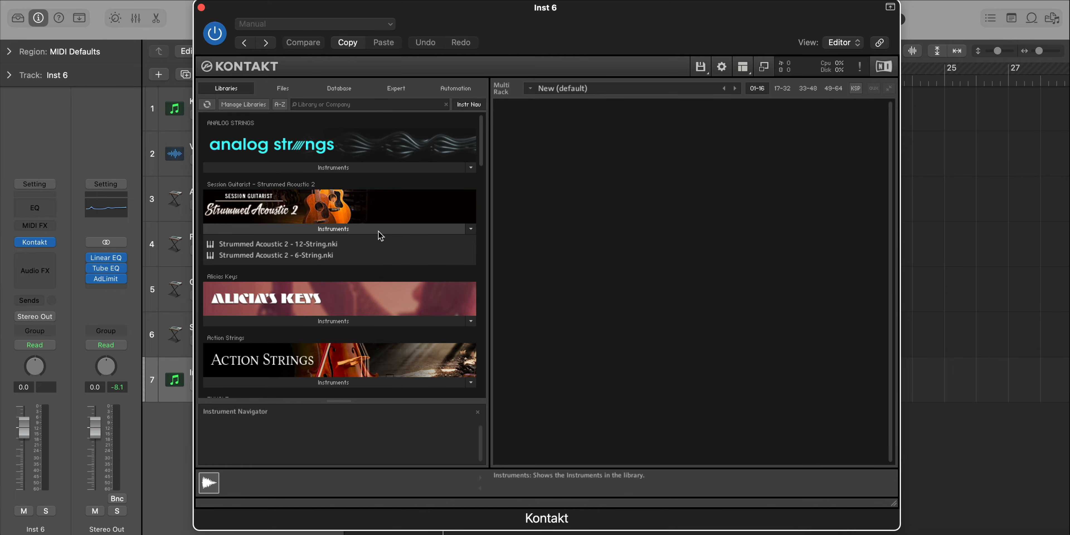
{"action": "left_click", "coordinate": [315, 246]}
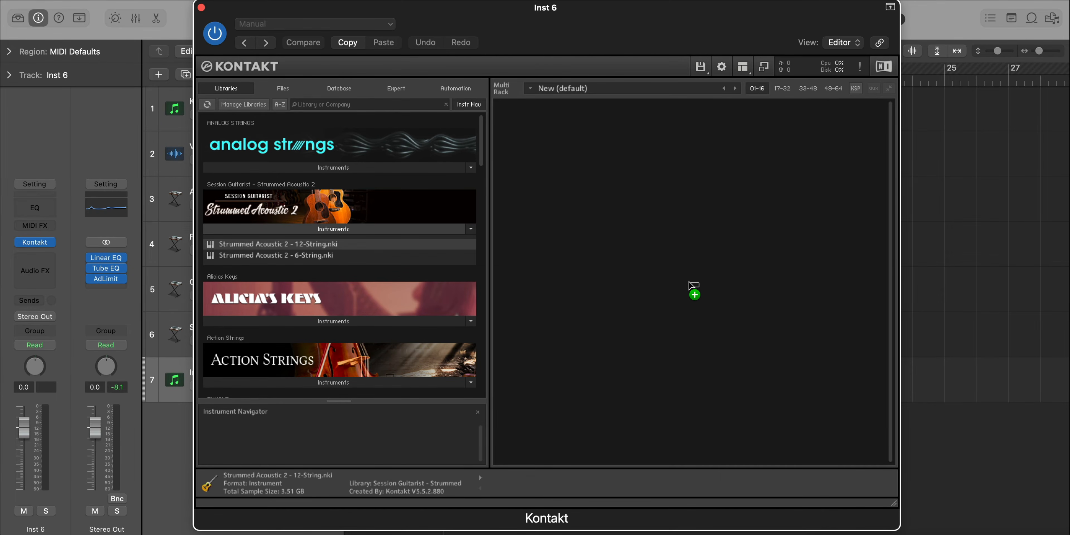
{"action": "left_click_drag", "start_coordinate": [690, 284], "coordinate": [690, 284]}
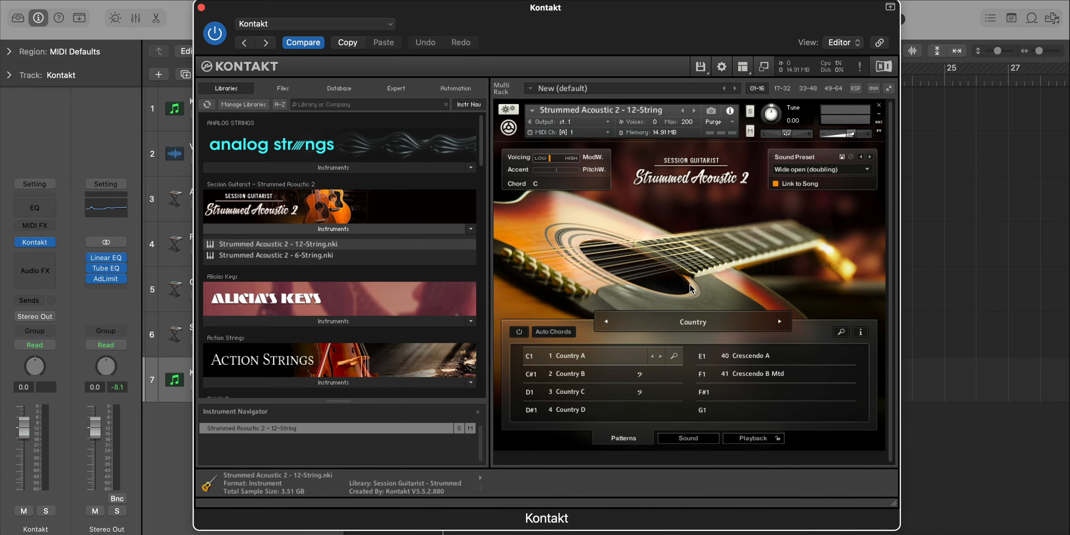
Load the Western song into the Strummed Acoustic 2 instrument from its Song Browser
{"action": "left_click", "coordinate": [688, 322]}
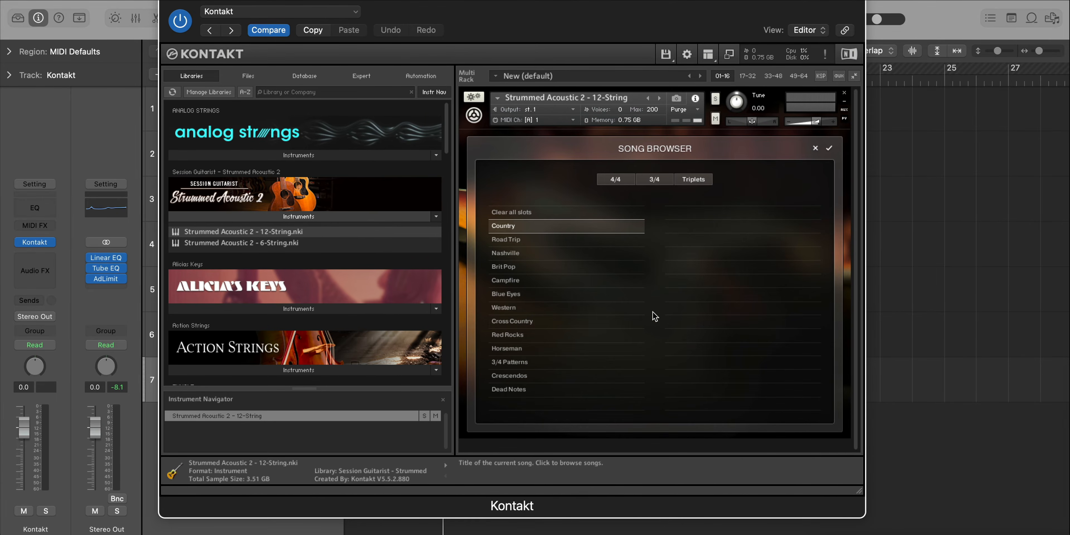
{"action": "left_click", "coordinate": [561, 307]}
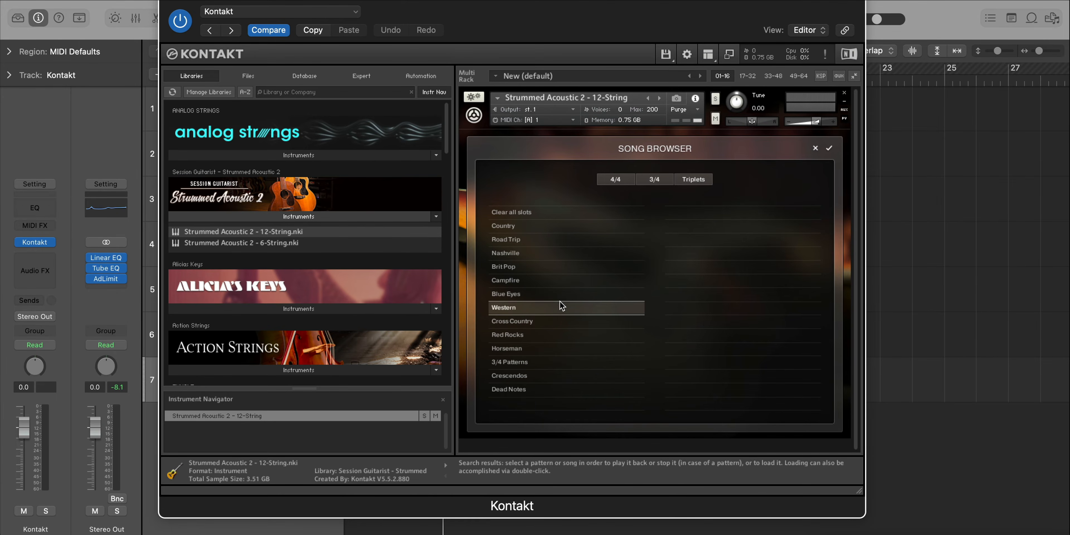
{"action": "left_click", "coordinate": [829, 150]}
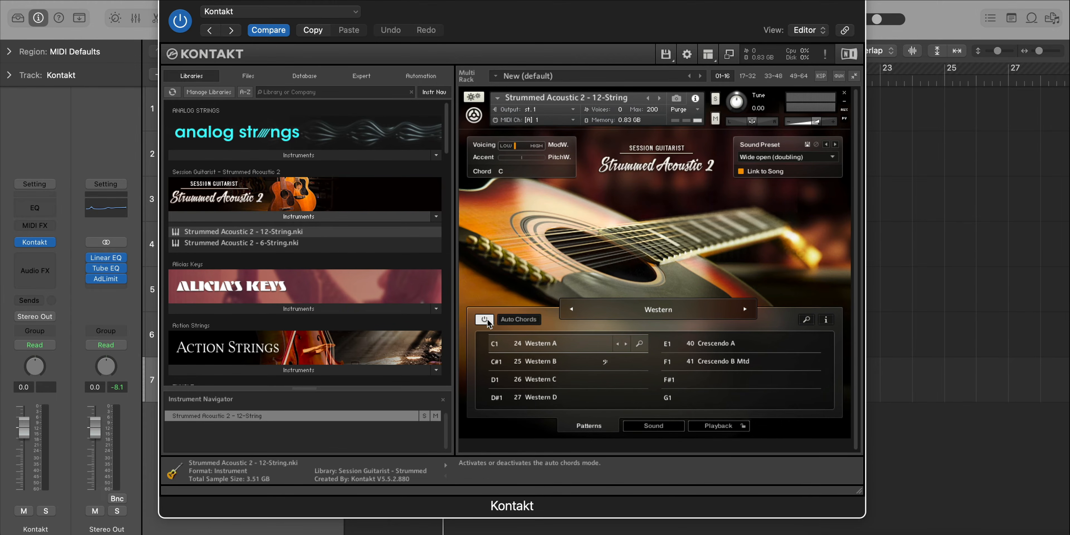
Enable Auto Chords for the strummed guitar with the key set to D major, and close the Kontakt window
{"action": "left_click", "coordinate": [517, 323]}
{"action": "left_click", "coordinate": [508, 257]}
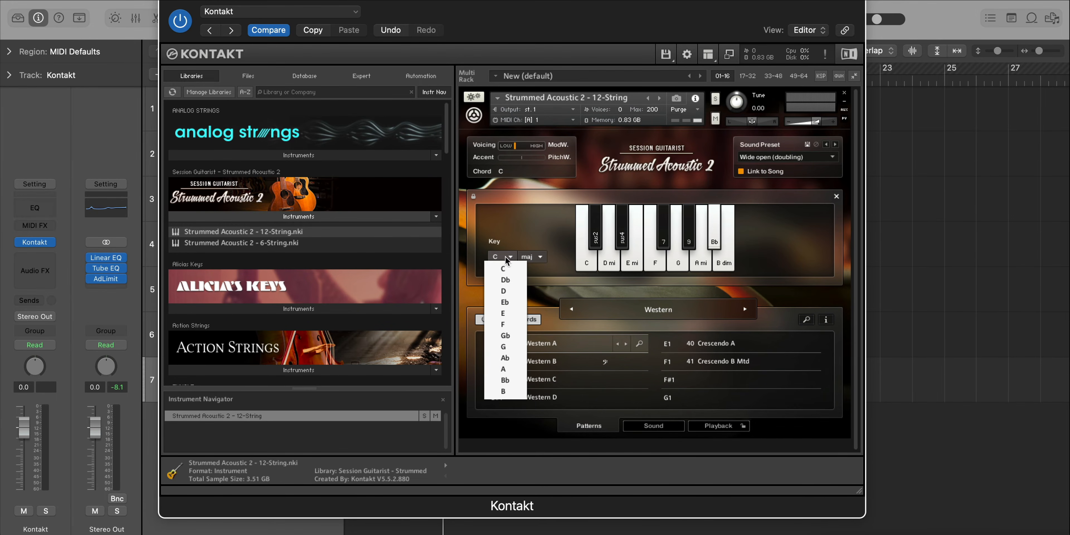
{"action": "left_click", "coordinate": [504, 291]}
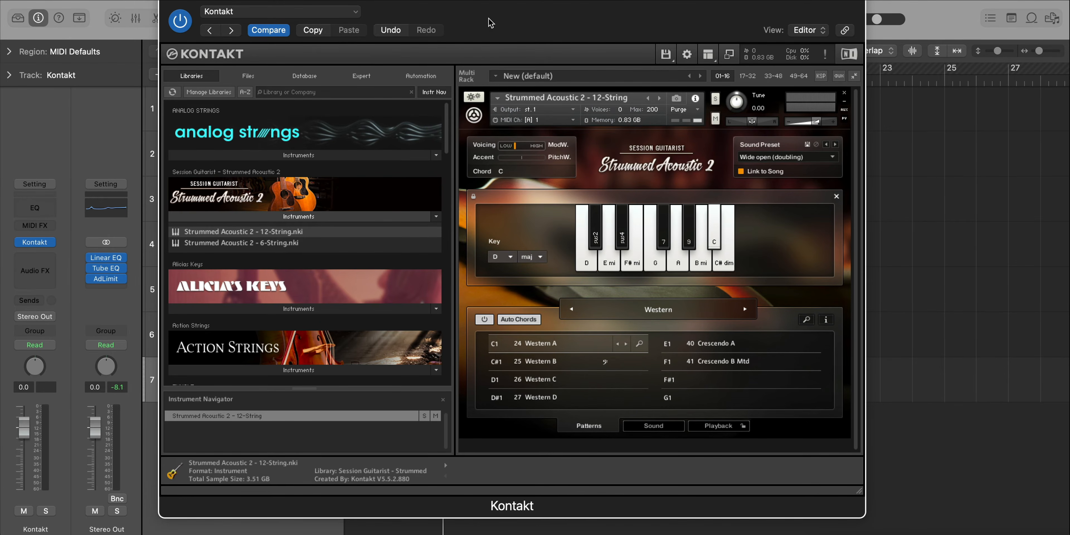
{"action": "left_click_drag", "start_coordinate": [488, 22], "coordinate": [620, 28]}
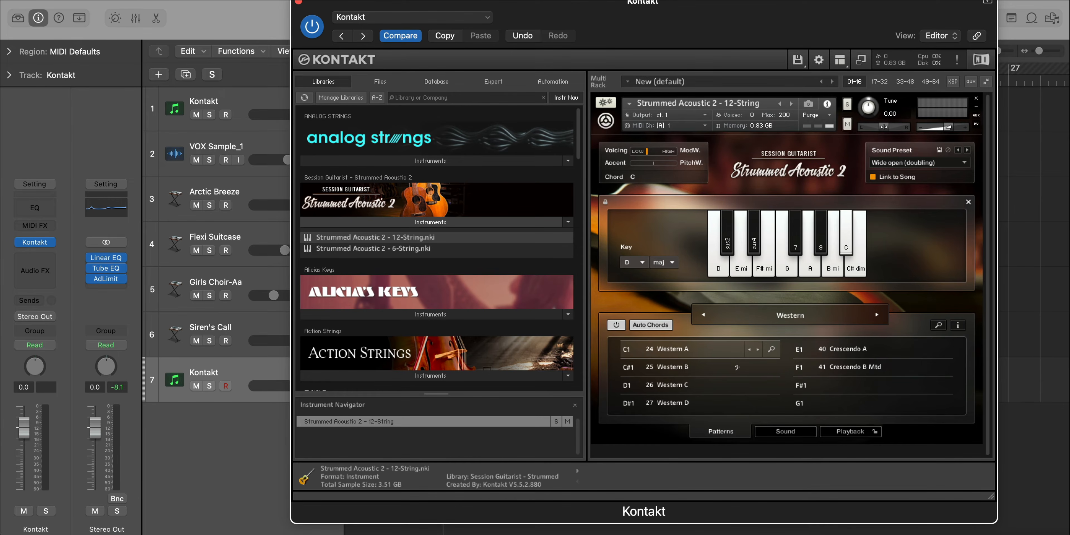
{"action": "left_click", "coordinate": [298, 2]}
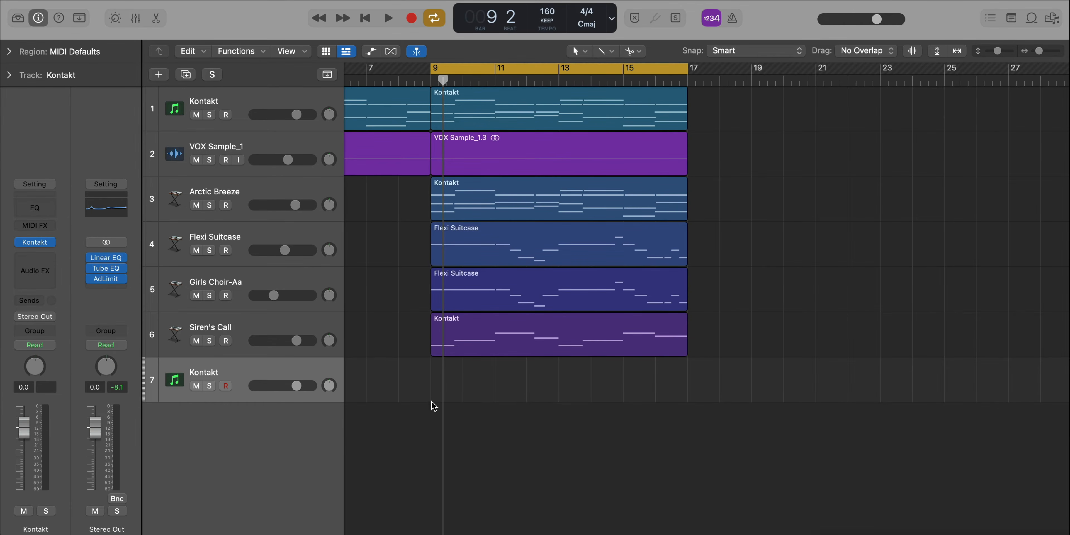
Create a region from bar 9 to bar 17 on the new Kontakt track with a one-bar A3 note triggering B minor
{"action": "left_click_drag", "start_coordinate": [458, 397], "coordinate": [686, 404]}
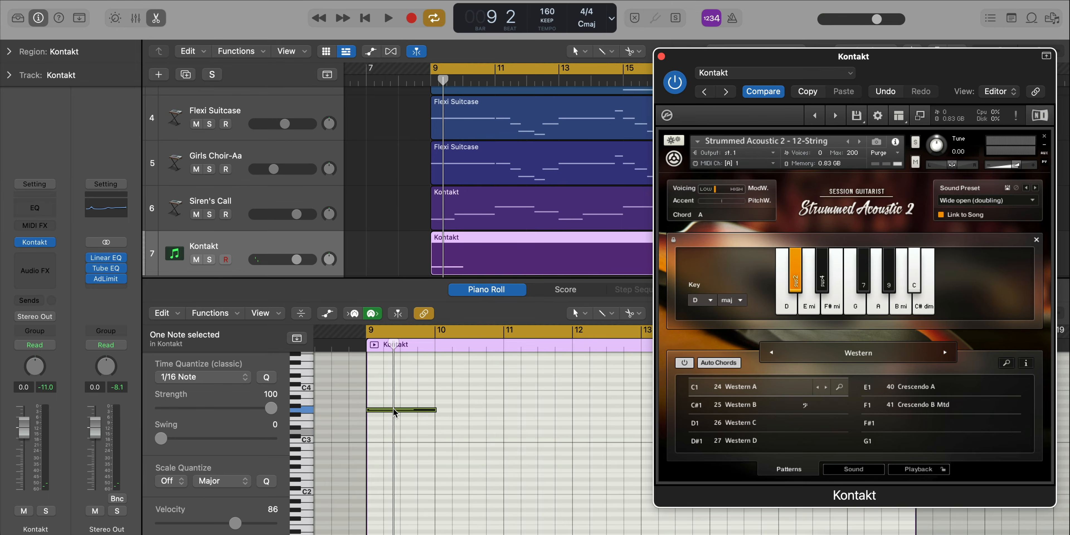
{"action": "left_click", "coordinate": [394, 409]}
{"action": "left_click_drag", "start_coordinate": [393, 410], "coordinate": [392, 403]}
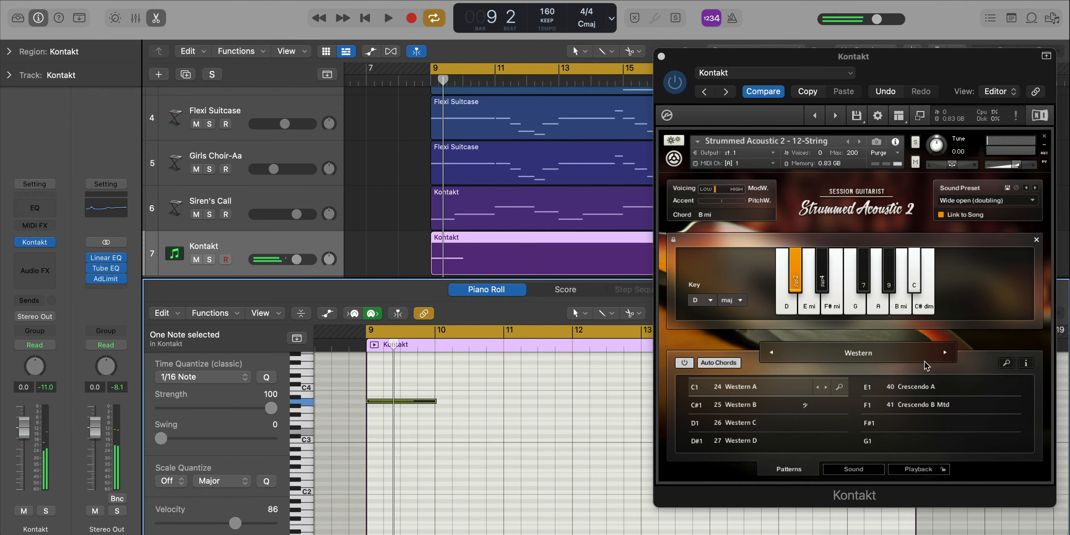
Review the strummed guitar's playback settings, return to its patterns and audition the opening chord in the mix
{"action": "left_click", "coordinate": [919, 469]}
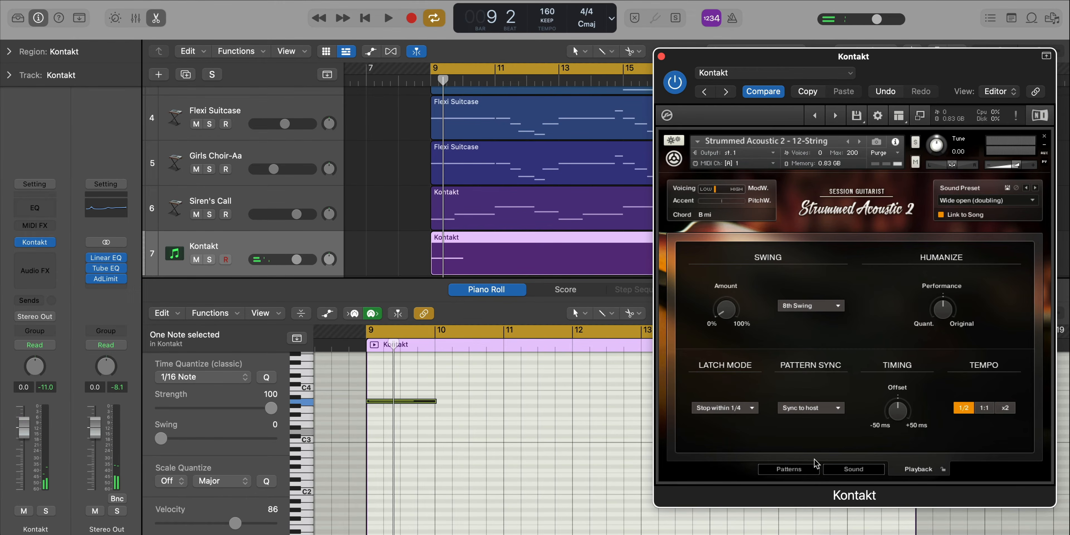
{"action": "left_click", "coordinate": [788, 469]}
{"action": "key", "text": "space"}
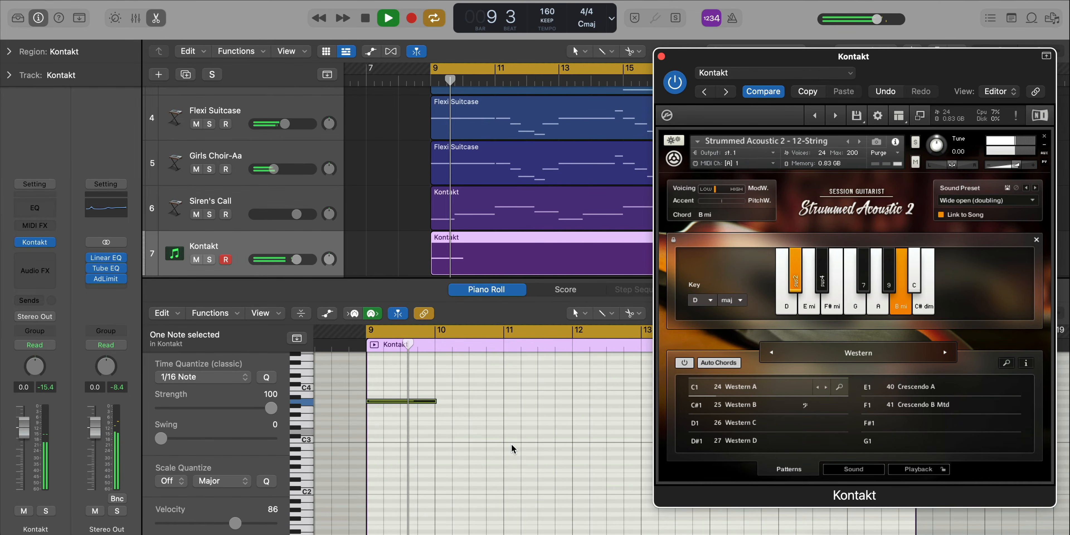
{"action": "key", "text": "space"}
Copy the opening note to bar 10 at C3 to trigger the D chord, and play the result
{"action": "left_click_drag", "start_coordinate": [411, 401], "coordinate": [488, 438]}
{"action": "key", "text": "space"}
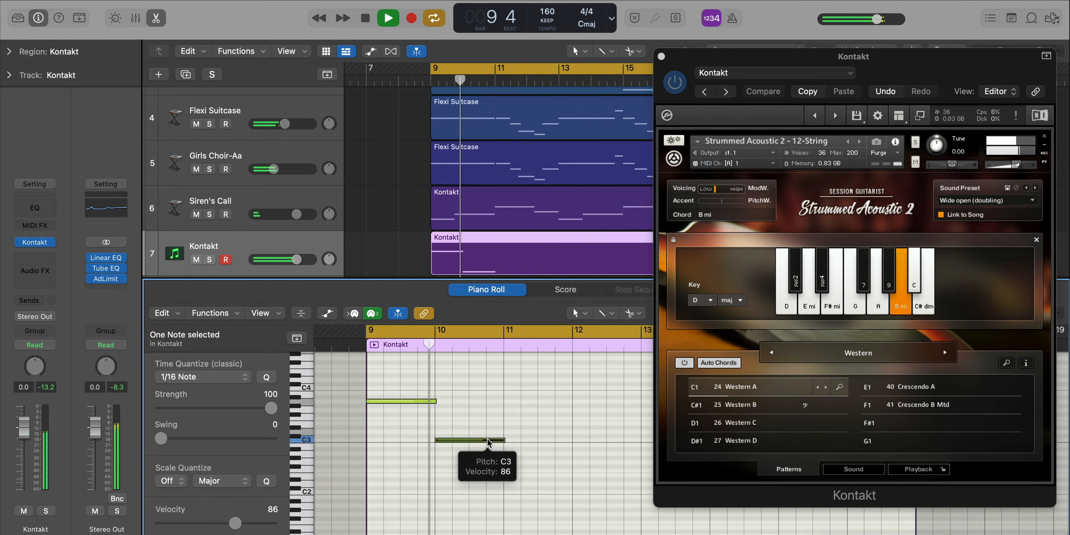
{"action": "key", "text": "space"}
Retime the chord change to beat 4 of bar 9, ending the A3 note there and running the C3 note to bar 11, with playback checks
{"action": "mouse_move", "coordinate": [475, 440]}
{"action": "left_mouse_down"}
{"action": "mouse_move", "coordinate": [543, 438]}
{"action": "mouse_move", "coordinate": [459, 442]}
{"action": "left_mouse_up"}
{"action": "left_click_drag", "start_coordinate": [435, 401], "coordinate": [417, 404]}
{"action": "key", "text": "space"}
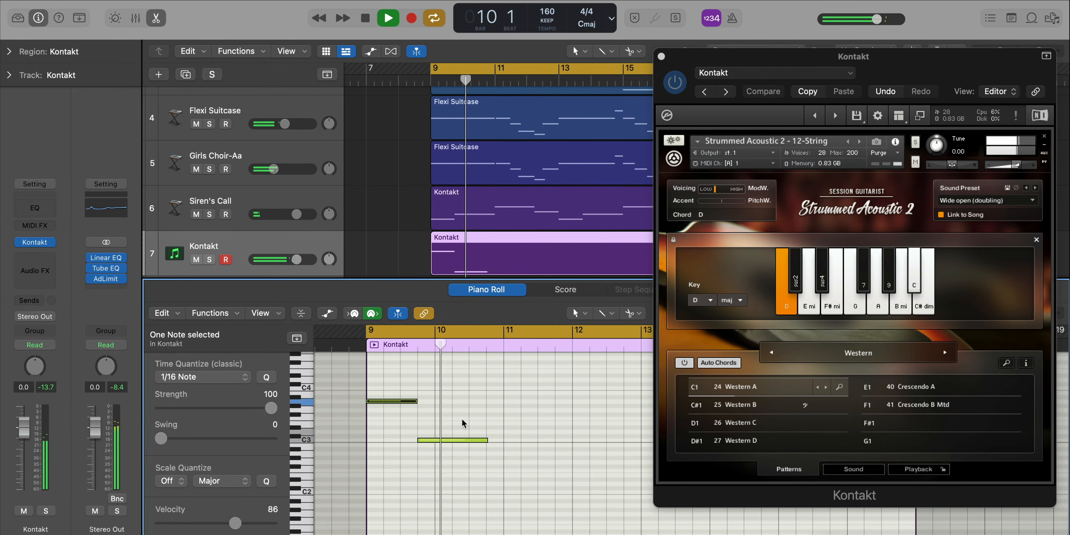
{"action": "key", "text": "space"}
{"action": "left_click_drag", "start_coordinate": [487, 440], "coordinate": [503, 440]}
{"action": "key", "text": "space"}
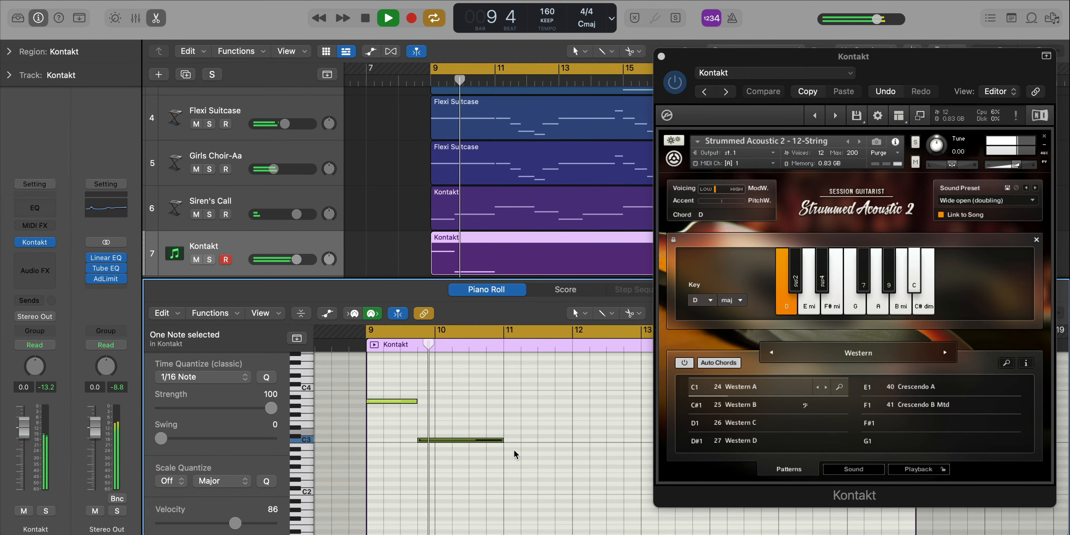
Copy the C3 note to bar 11 at F3 to trigger the G chord, and play the progression
{"action": "key", "text": "space"}
{"action": "left_click", "coordinate": [513, 437]}
{"action": "left_click_drag", "start_coordinate": [513, 436], "coordinate": [508, 418]}
{"action": "key", "text": "space"}
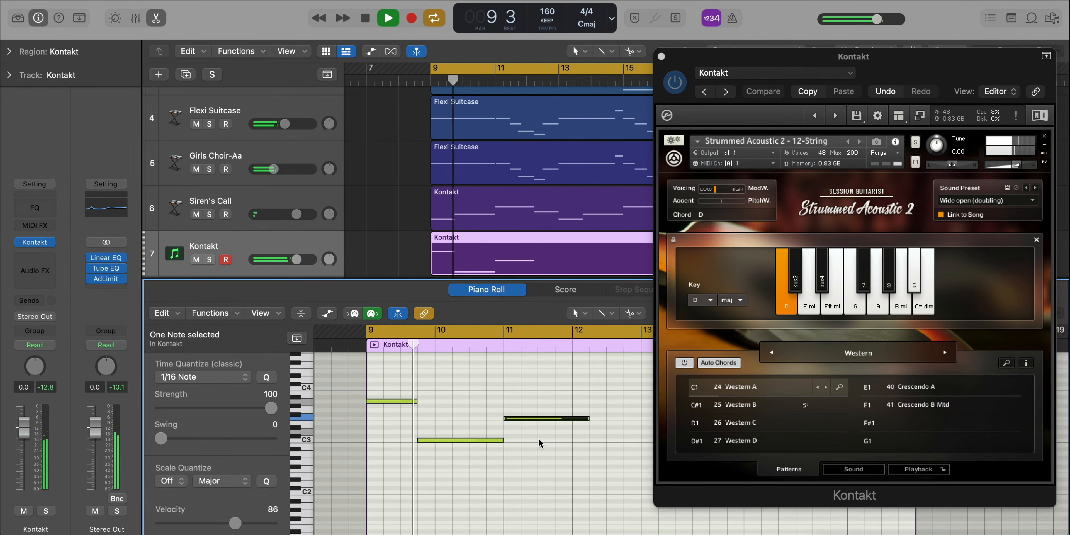
{"action": "key", "text": "super+Left"}
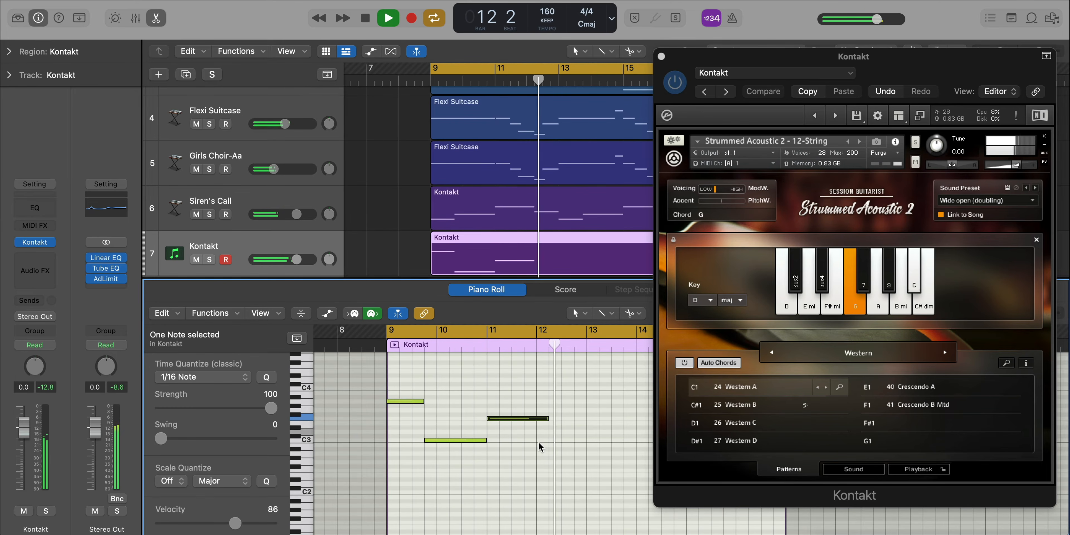
Copy the F3 note to beat 2 of bar 12 at D3 to trigger the E minor chord, and play it back
{"action": "key", "text": "super+Right"}
{"action": "left_click_drag", "start_coordinate": [546, 433], "coordinate": [546, 432]}
{"action": "key", "text": "space"}
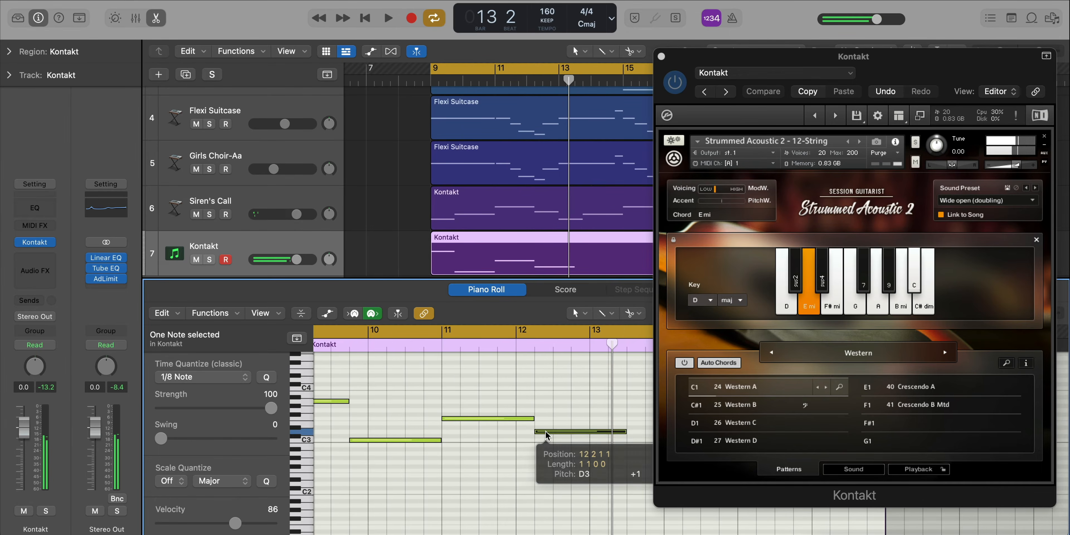
{"action": "key", "text": "space"}
{"action": "key", "text": "super+Left"}
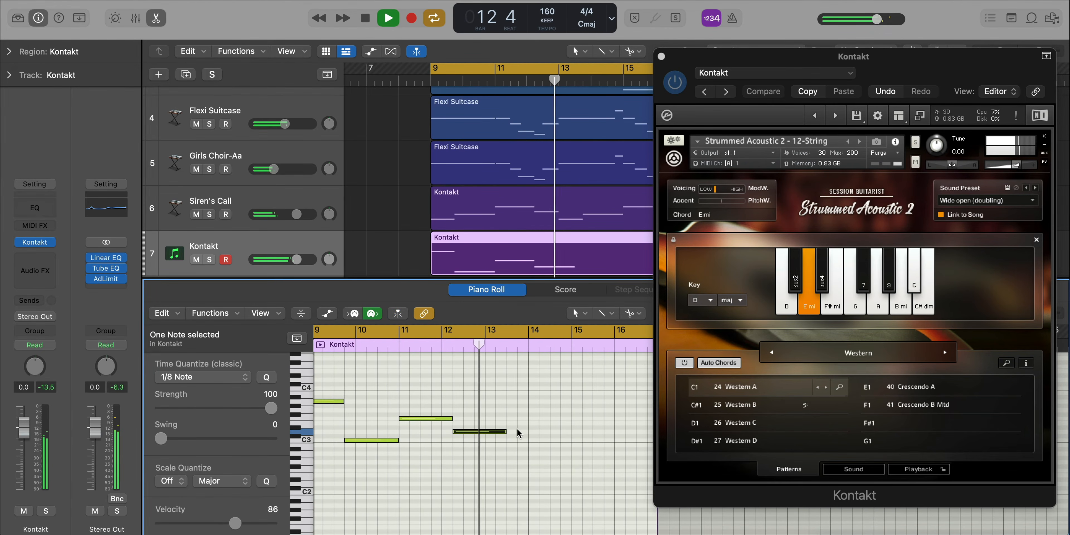
Shorten the D3 note to end at bar 13, add an A3 note filling bar 13, and play the result
{"action": "key", "text": "space"}
{"action": "left_click_drag", "start_coordinate": [505, 432], "coordinate": [483, 434]}
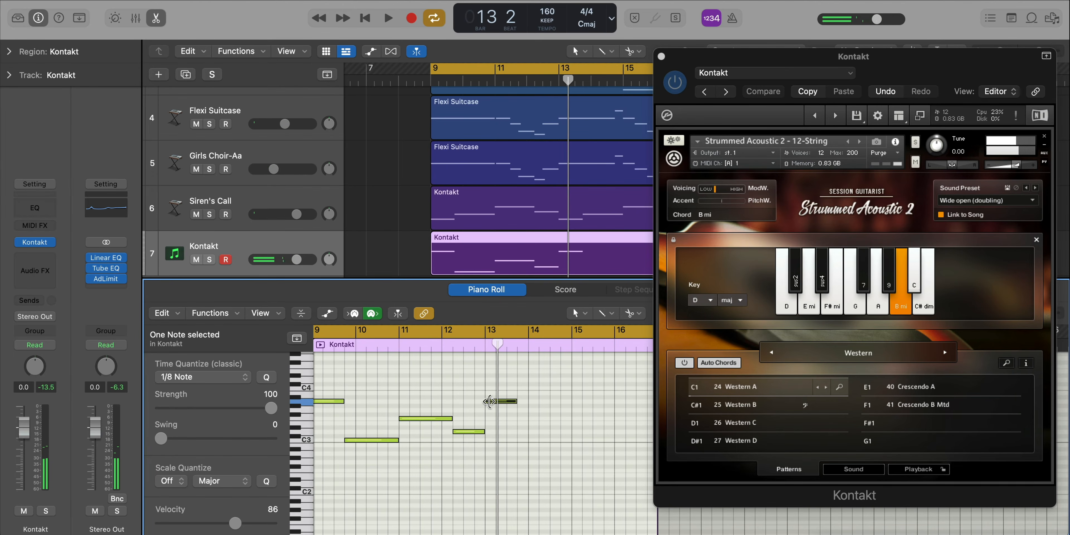
{"action": "left_click_drag", "start_coordinate": [515, 401], "coordinate": [528, 409]}
{"action": "key", "text": "space"}
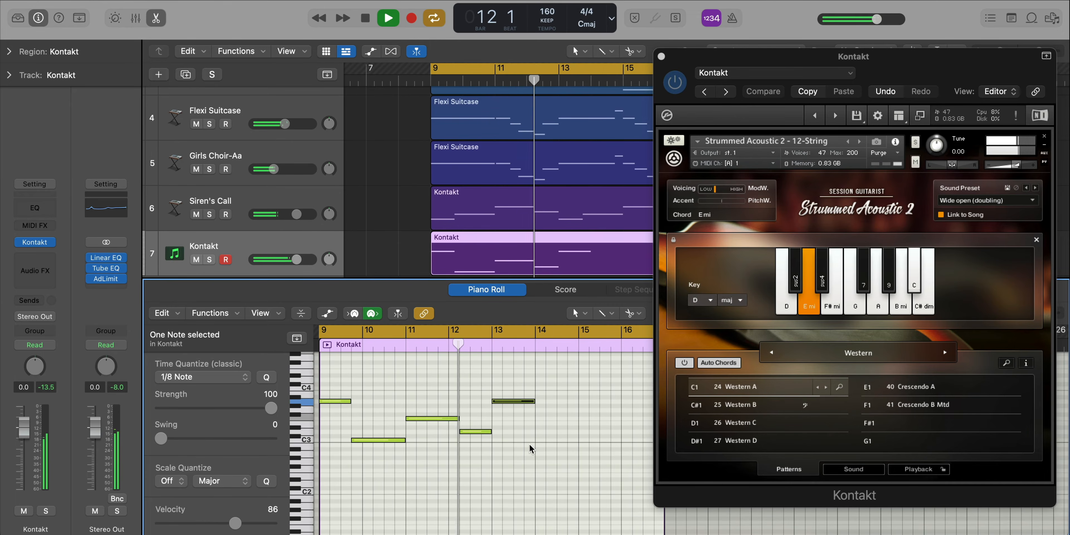
Trim the second A3 note to end at beat 4 of bar 13 and copy it there at C3 for the D chord
{"action": "left_click_drag", "start_coordinate": [533, 402], "coordinate": [533, 433]}
{"action": "key", "text": "space"}
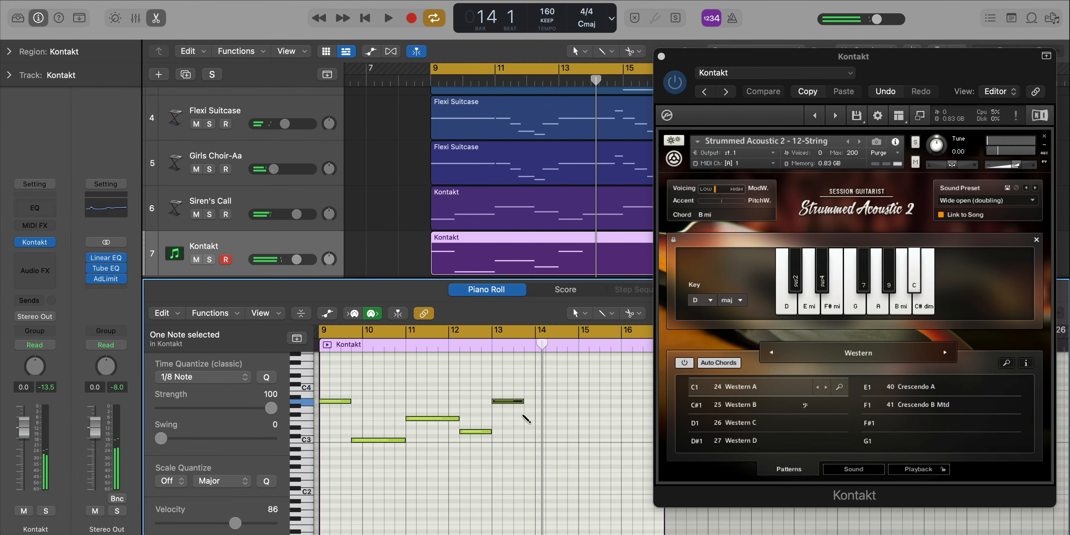
{"action": "left_click", "coordinate": [526, 441]}
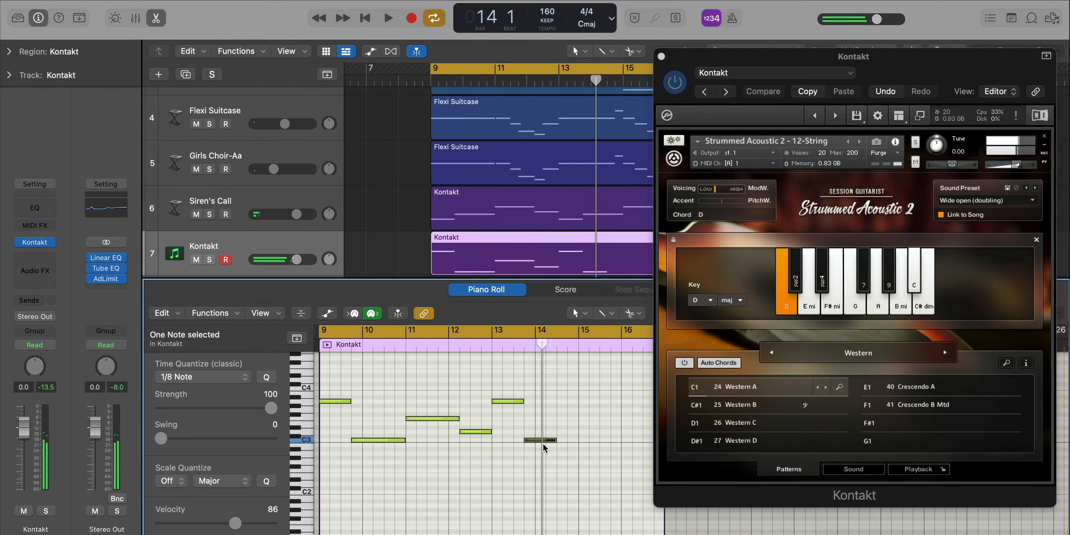
{"action": "key", "text": "space"}
Set the cycle range to bars 13–17, loop it, and extend the second C3 note to bar 15
{"action": "scroll", "coordinate": [501, 337], "scroll_direction": "right", "scroll_amount": 3}
{"action": "key", "text": "space"}
{"action": "left_click", "coordinate": [435, 333]}
{"action": "left_click_drag", "start_coordinate": [434, 333], "coordinate": [607, 334]}
{"action": "key", "text": "space"}
{"action": "left_click", "coordinate": [495, 407]}
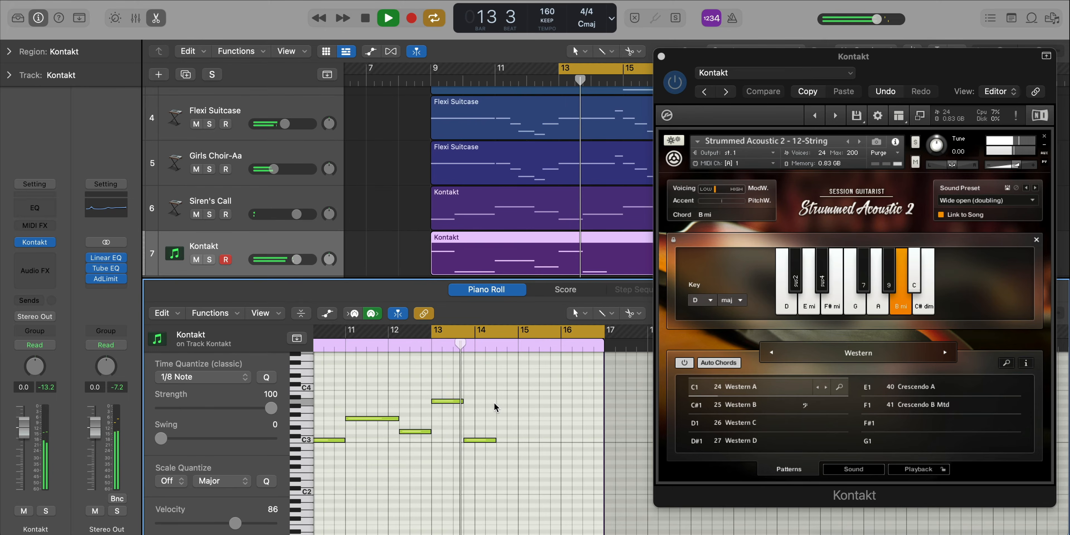
{"action": "left_click_drag", "start_coordinate": [495, 440], "coordinate": [514, 443]}
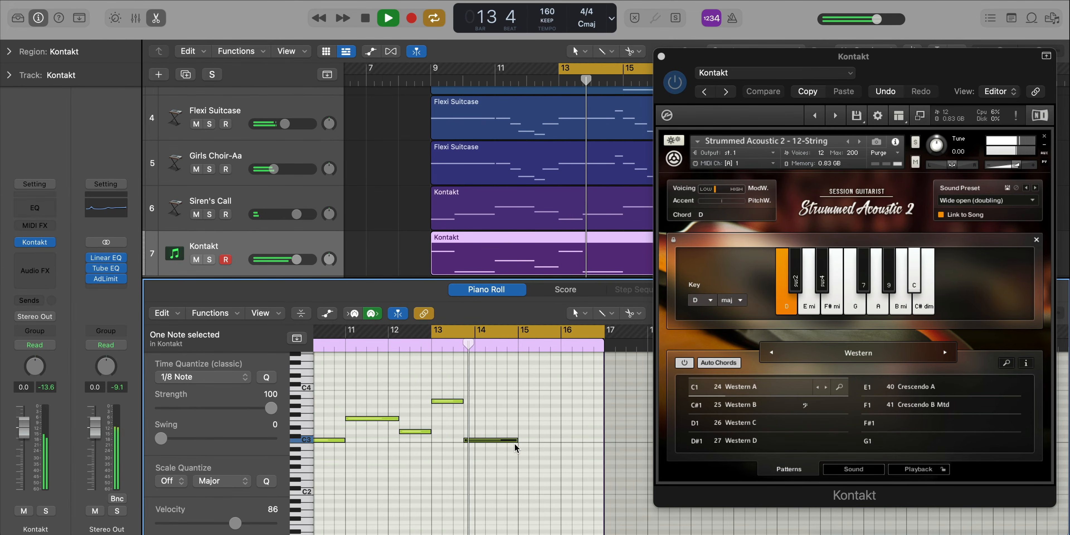
Copy the C3 note to bar 15 at F3 to trigger the G chord, and audition it in the loop
{"action": "left_click", "coordinate": [532, 419]}
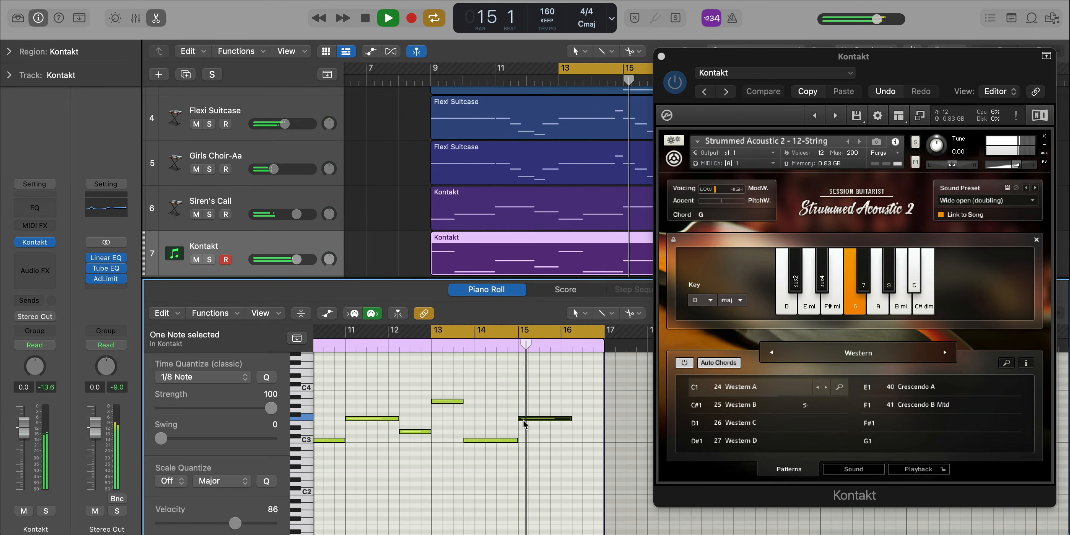
{"action": "left_click", "coordinate": [541, 417]}
{"action": "left_click", "coordinate": [541, 417]}
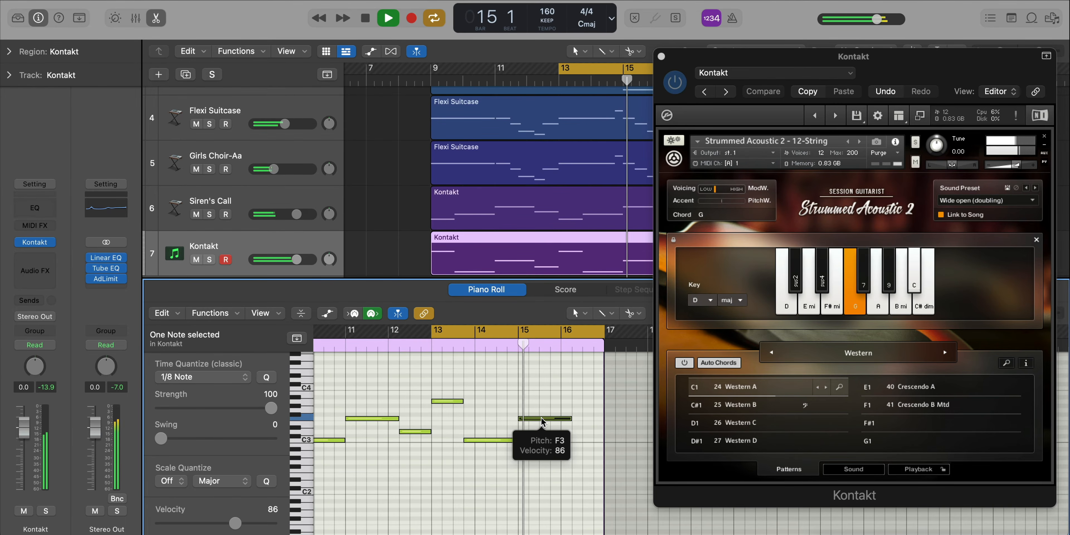
{"action": "key", "text": "space"}
Add an A3 note filling bar 16 for B minor, trim the F3 note to end at bar 16, and play the loop
{"action": "left_click", "coordinate": [564, 401], "text": "super"}
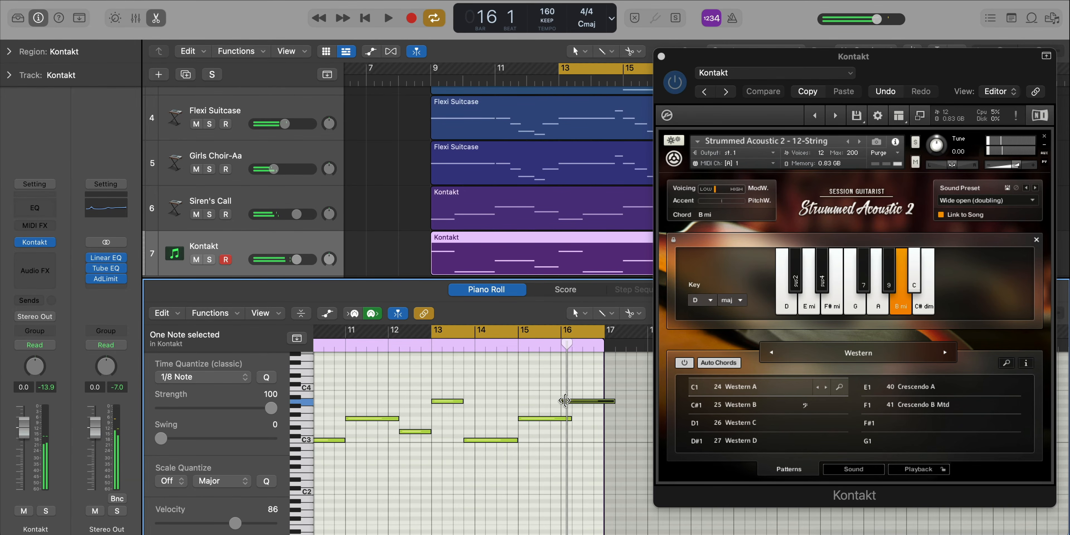
{"action": "left_click", "coordinate": [574, 402]}
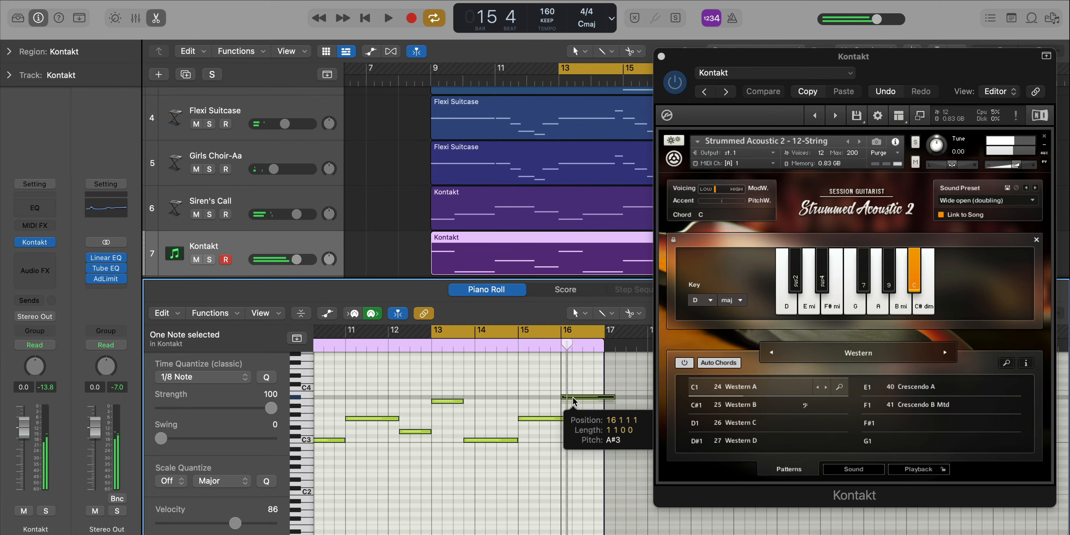
{"action": "left_click_drag", "start_coordinate": [609, 406], "coordinate": [560, 419]}
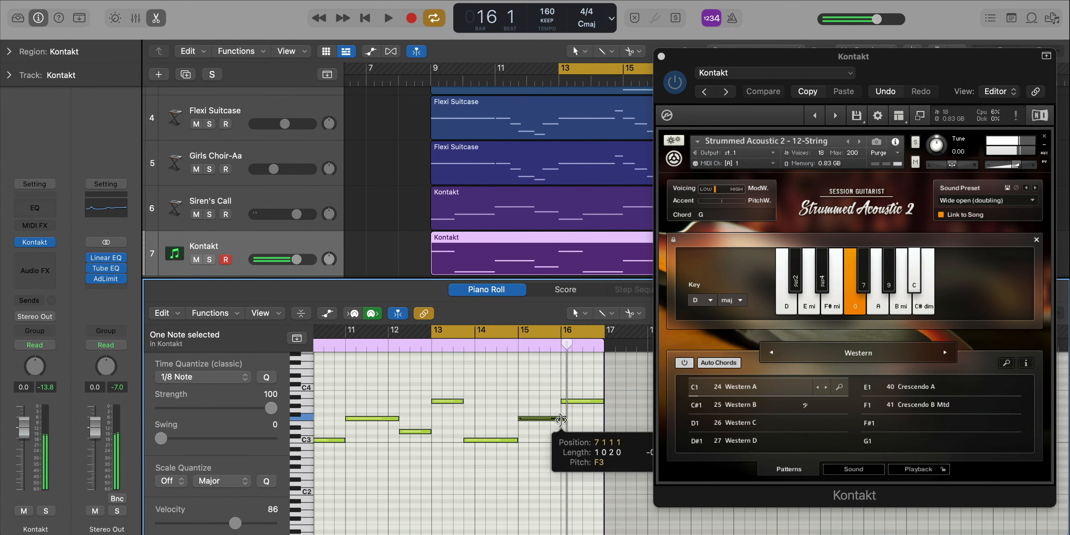
{"action": "key", "text": "space"}
{"action": "scroll", "coordinate": [506, 472], "scroll_direction": "down", "scroll_amount": 1}
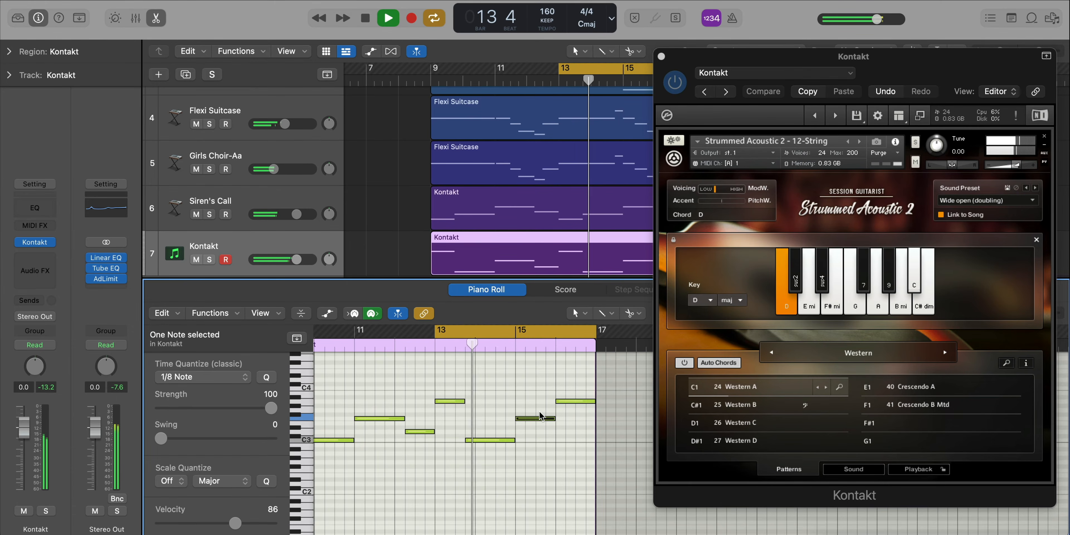
{"action": "key", "text": "space"}
Set the cycle to the full bar 9–17 region, play it, close the instrument window and lower the strummed guitar to -6.0 dB
{"action": "scroll", "coordinate": [511, 220], "scroll_direction": "down", "scroll_amount": 3}
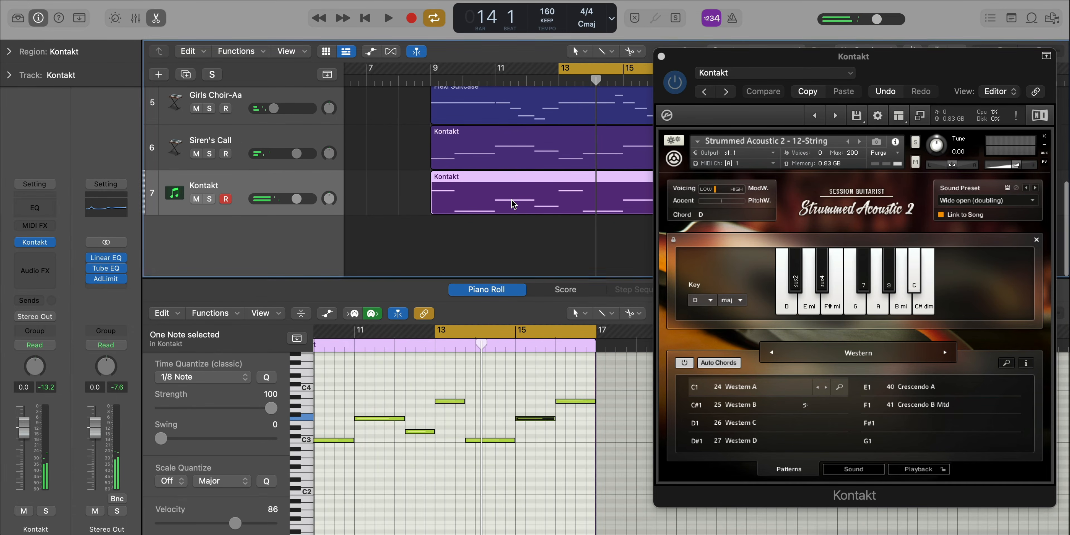
{"action": "left_click", "coordinate": [514, 204]}
{"action": "key", "text": "space"}
{"action": "left_click", "coordinate": [661, 57]}
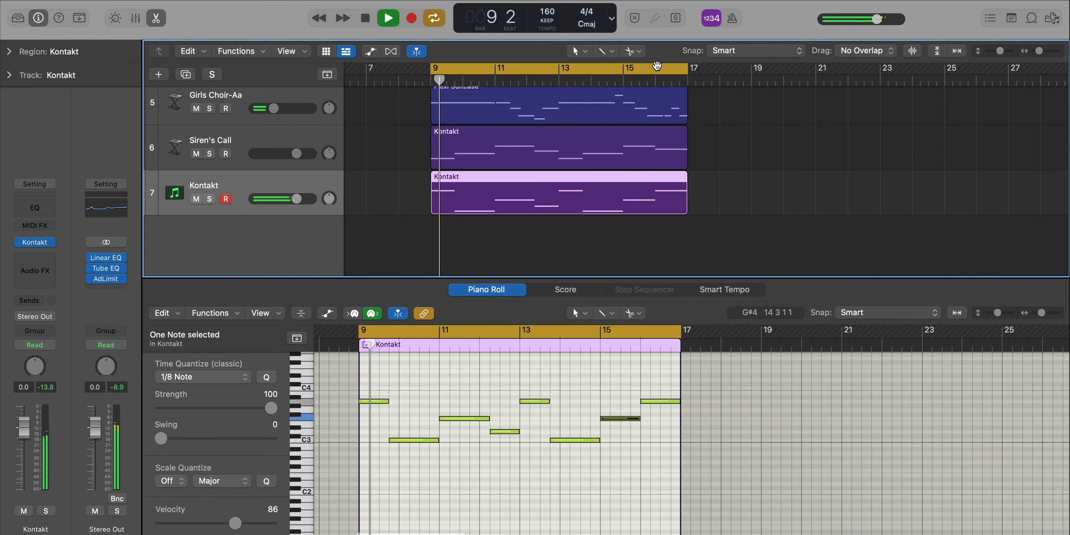
{"action": "left_click_drag", "start_coordinate": [297, 198], "coordinate": [282, 200]}
Solo the strummed guitar and examine its Kontakt Sound settings, including the voicing balance, during playback
{"action": "left_click", "coordinate": [35, 242]}
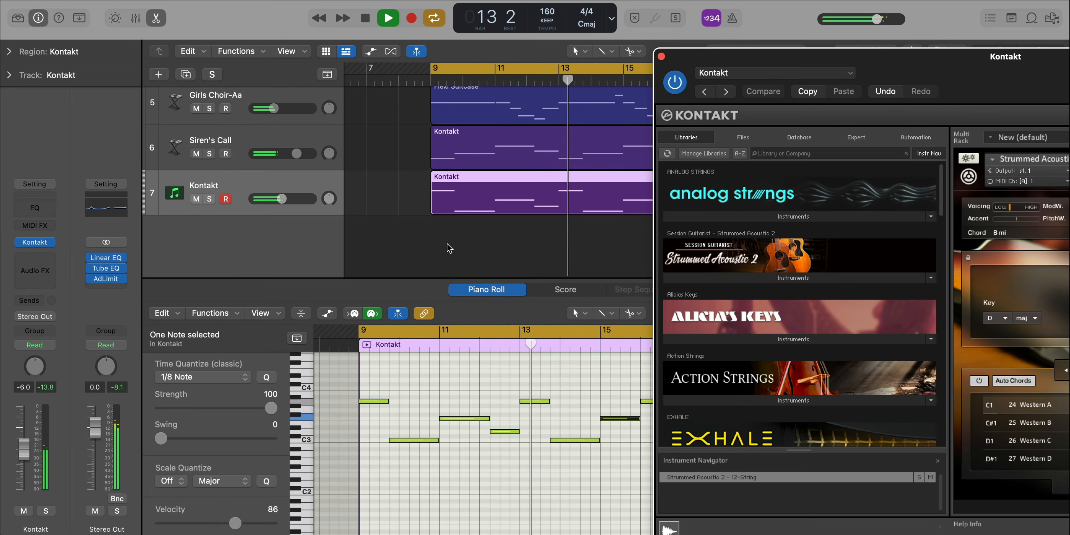
{"action": "left_click_drag", "start_coordinate": [561, 31], "coordinate": [526, 30]}
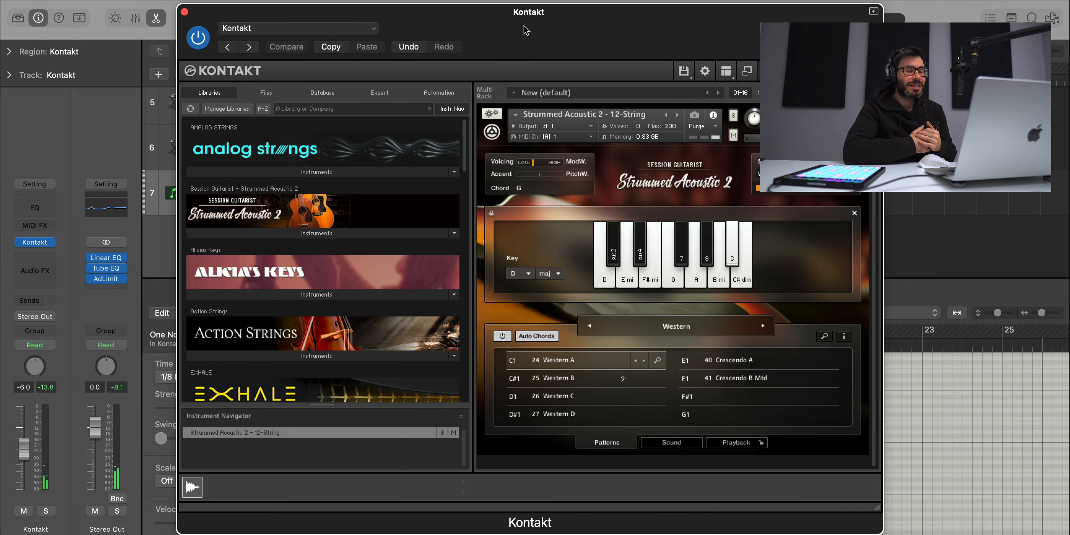
{"action": "left_click", "coordinate": [672, 443]}
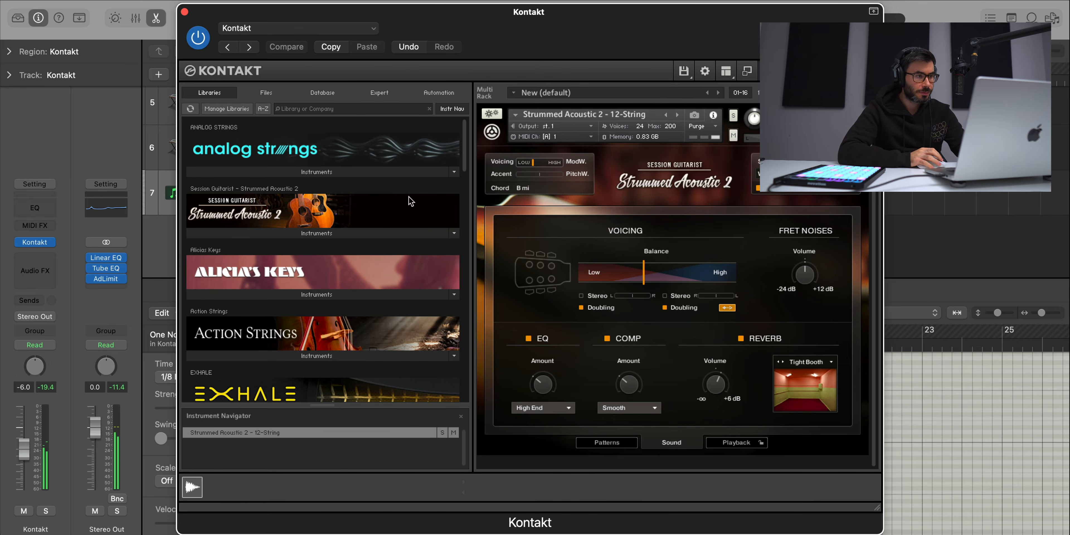
{"action": "left_click_drag", "start_coordinate": [518, 40], "coordinate": [655, 91]}
{"action": "left_click", "coordinate": [209, 199]}
{"action": "left_click_drag", "start_coordinate": [749, 93], "coordinate": [631, 45]}
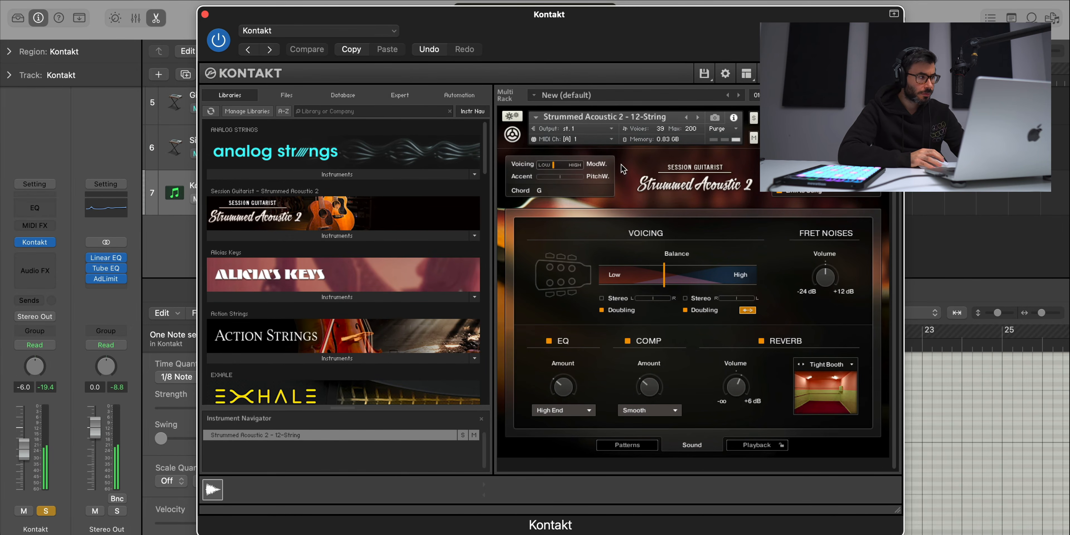
{"action": "left_click_drag", "start_coordinate": [656, 271], "coordinate": [655, 271]}
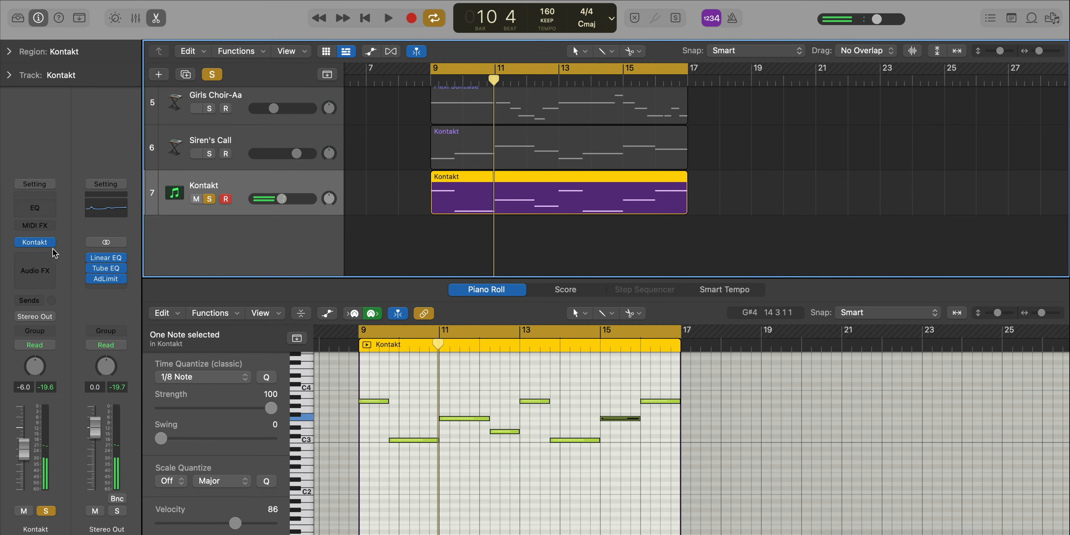
Insert Space Designer on the strummed guitar track, load the 02.2s Stage Plate preset and compare it with the reverb bypassed
{"action": "left_click", "coordinate": [54, 252]}
{"action": "mouse_move", "coordinate": [59, 307]}
{"action": "left_click", "coordinate": [124, 306]}
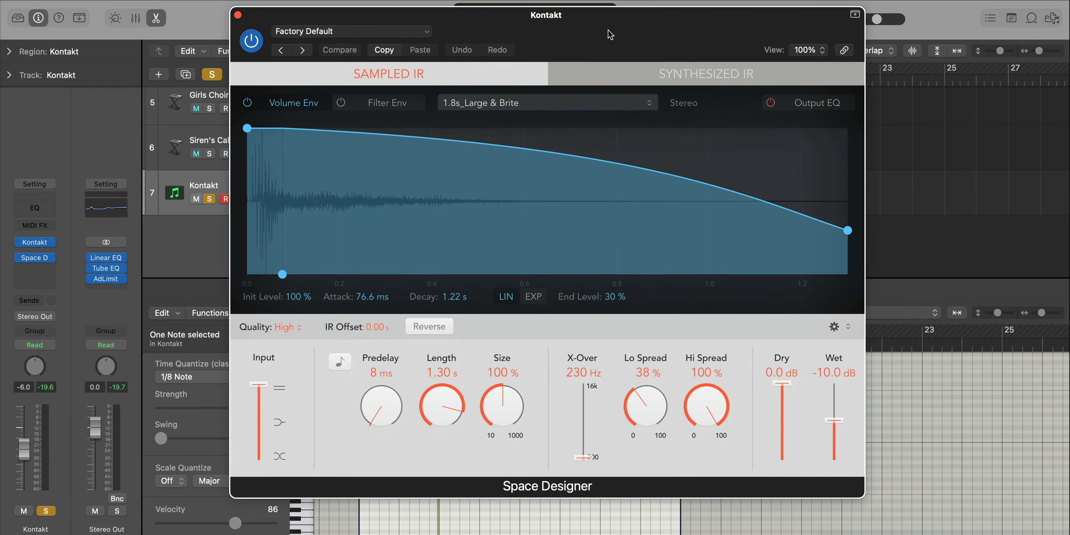
{"action": "left_click", "coordinate": [338, 32]}
{"action": "mouse_move", "coordinate": [409, 291]}
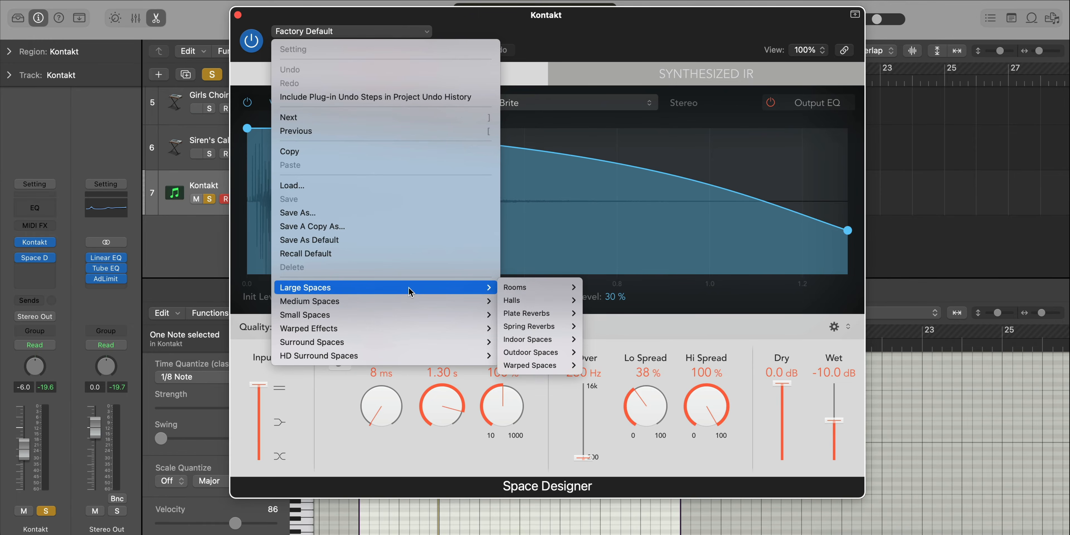
{"action": "mouse_move", "coordinate": [536, 314]}
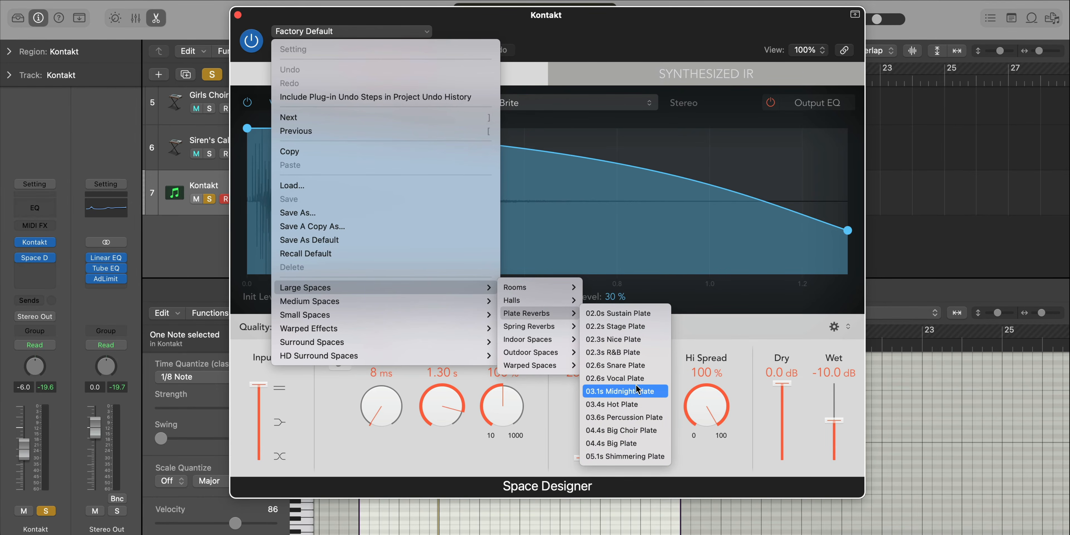
{"action": "left_click", "coordinate": [632, 326]}
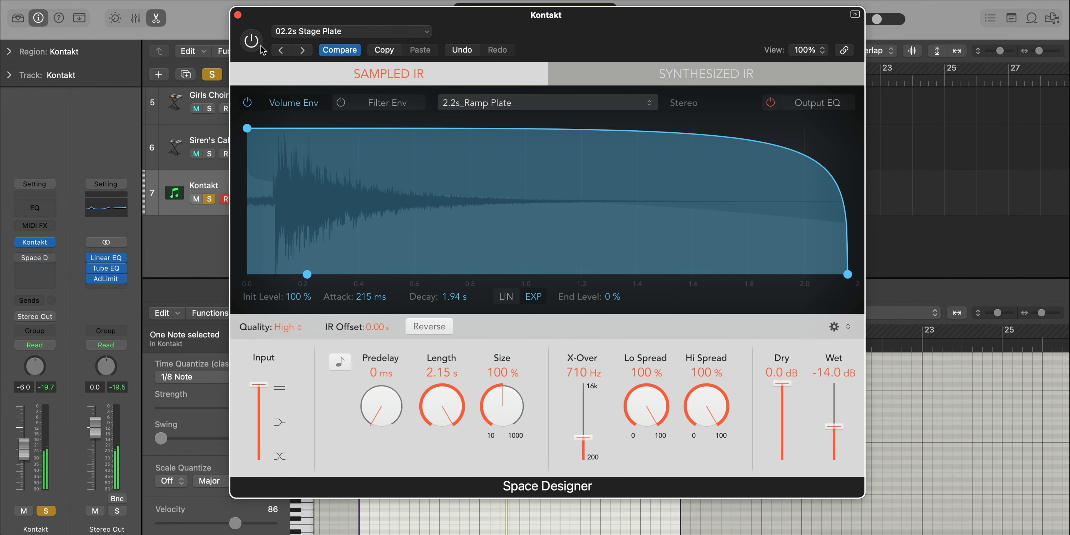
{"action": "left_click", "coordinate": [239, 15]}
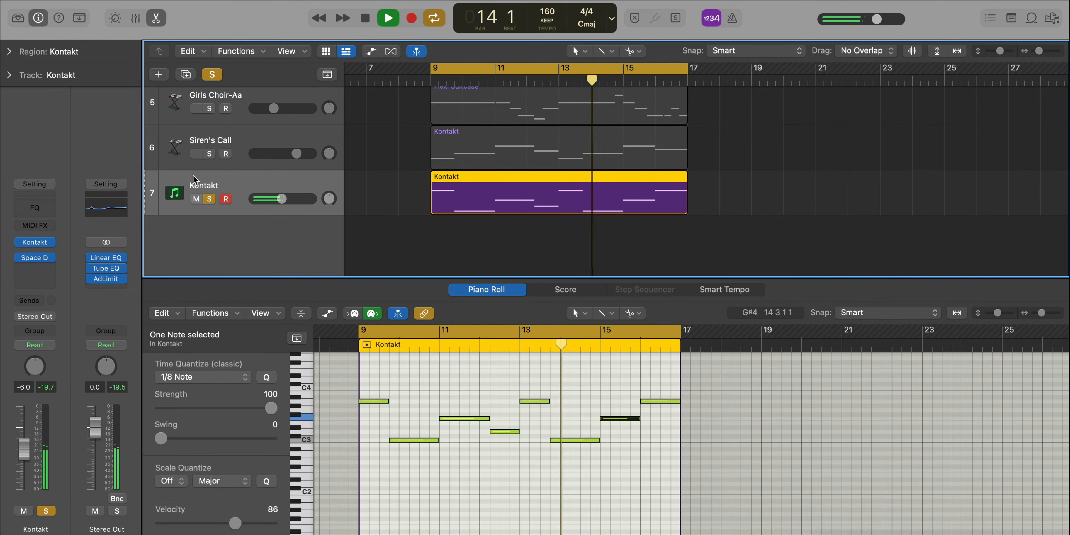
Unsolo the strummed guitar, lower its volume to -8.4 dB, and listen to the full mix with the piano roll closed
{"action": "key", "text": "s"}
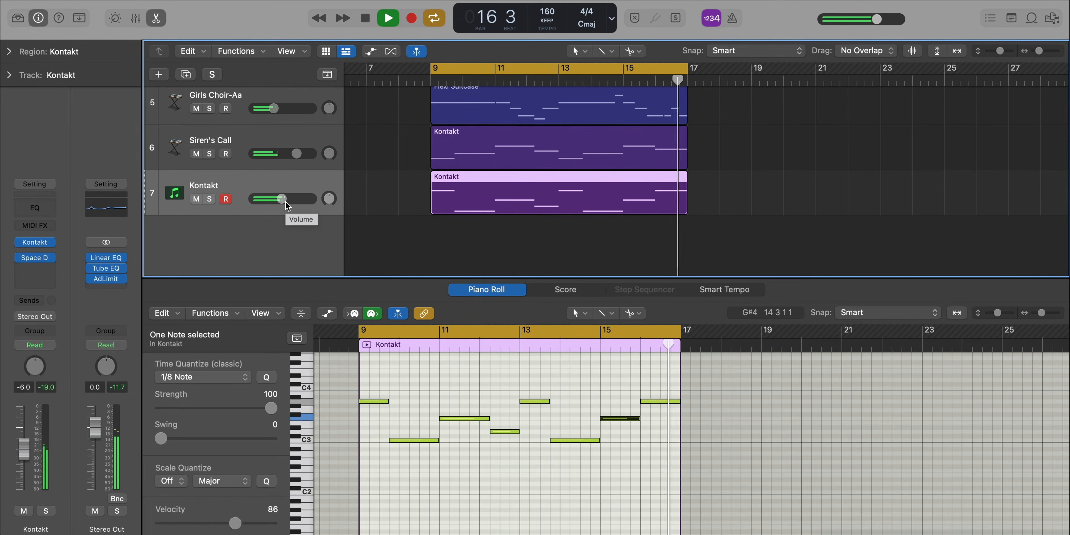
{"action": "left_click_drag", "start_coordinate": [285, 201], "coordinate": [278, 199]}
{"action": "scroll", "coordinate": [383, 240], "scroll_direction": "up", "scroll_amount": 2}
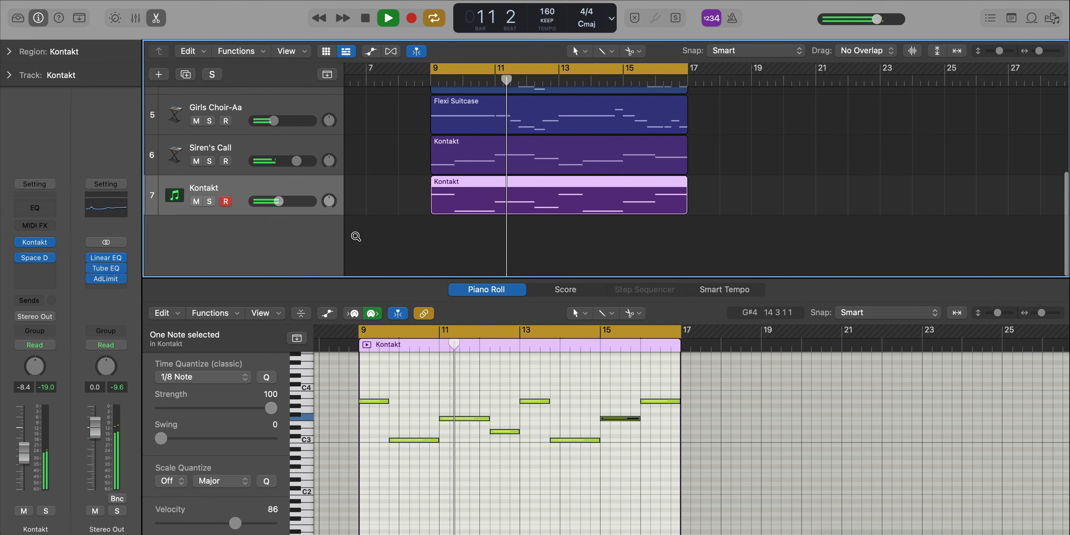
{"action": "key", "text": "e"}
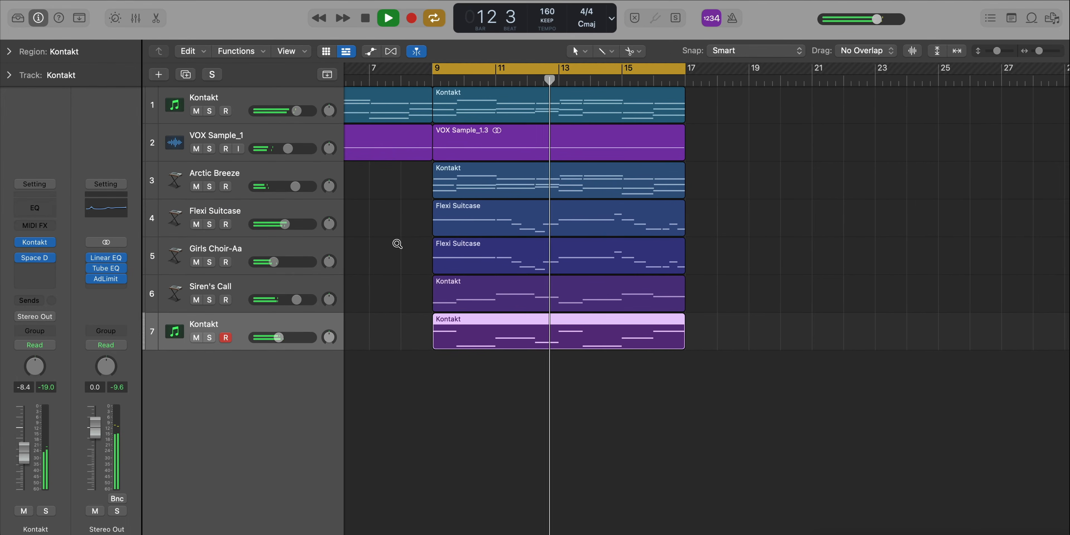
{"action": "key", "text": "super+Left"}
{"action": "key", "text": "space"}
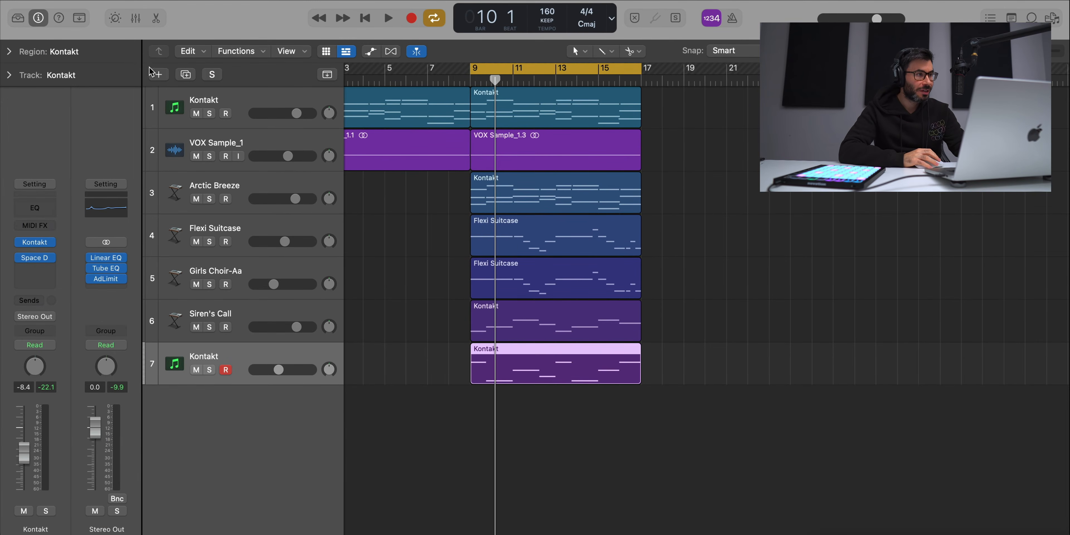
Add a software instrument track, load the Private Island Drum Kit user patch and expand its drum subtracks with the library closed
{"action": "left_click", "coordinate": [159, 74]}
{"action": "key", "text": "Return"}
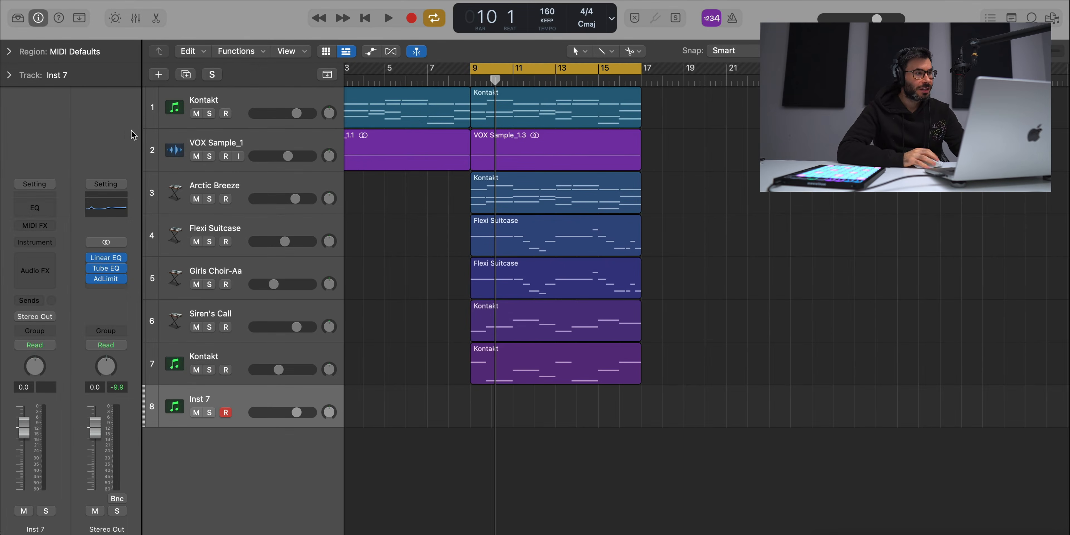
{"action": "left_click", "coordinate": [19, 18]}
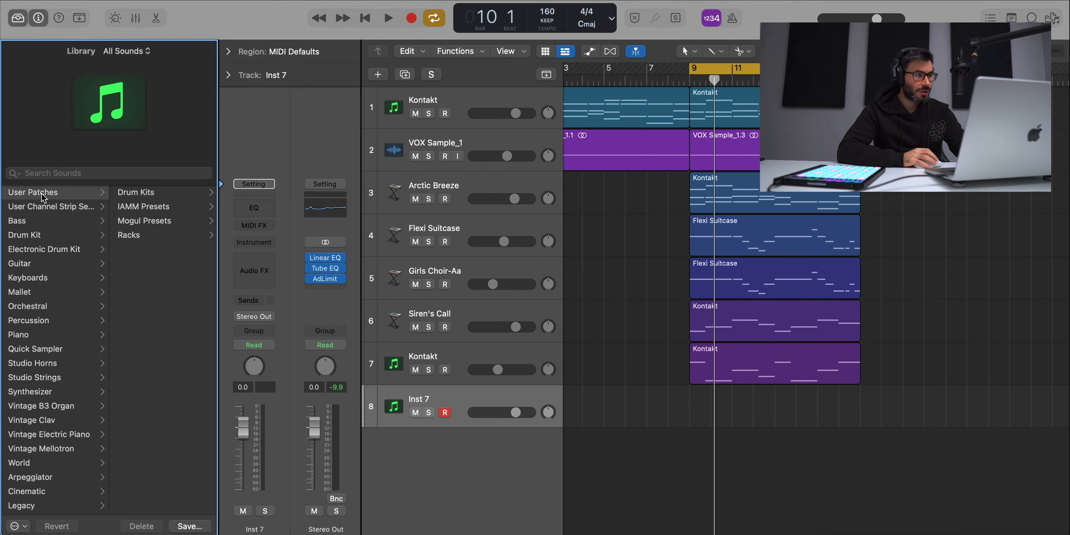
{"action": "left_click", "coordinate": [151, 193]}
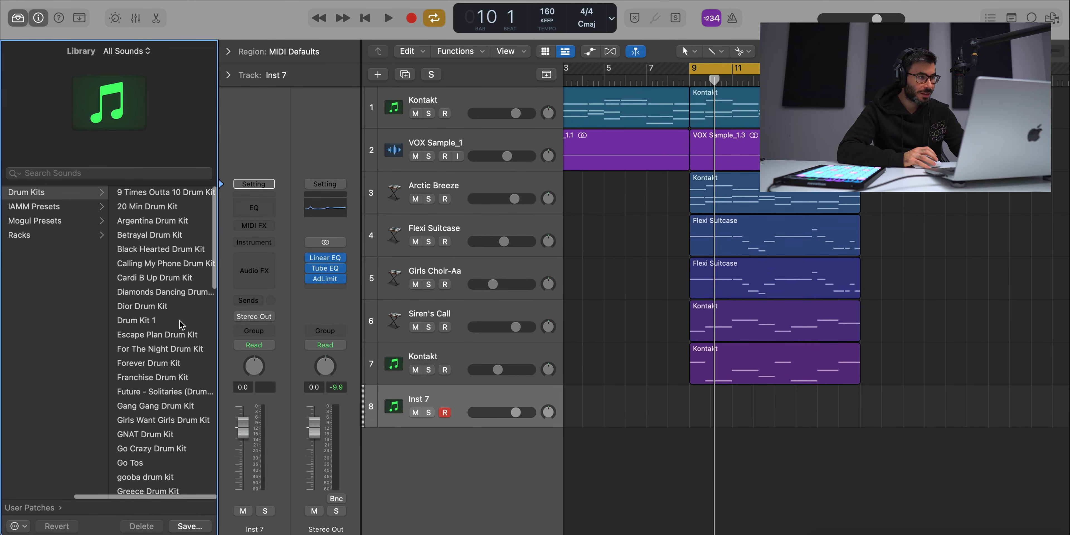
{"action": "scroll", "coordinate": [180, 320], "scroll_direction": "down", "scroll_amount": 15}
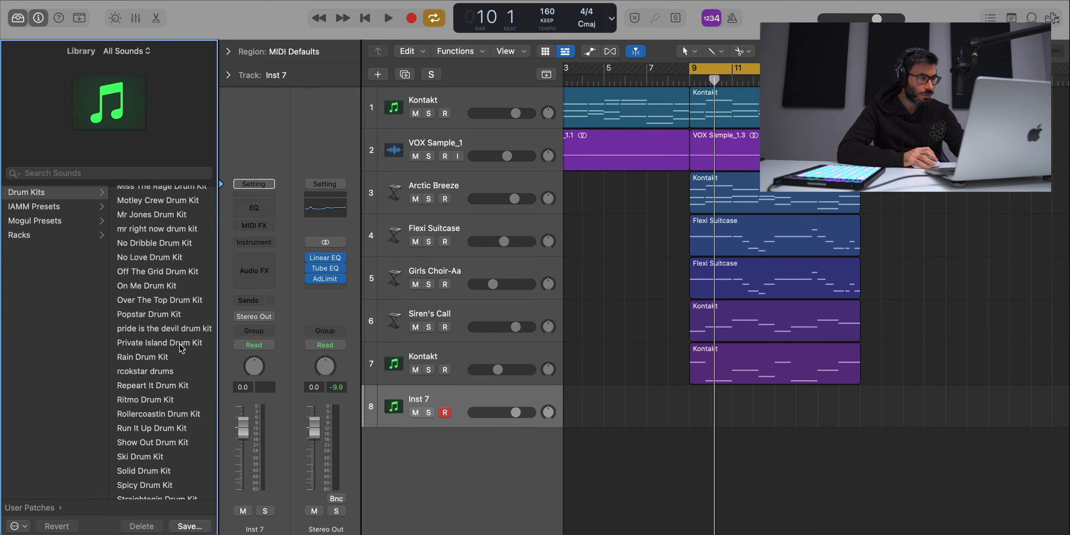
{"action": "left_click", "coordinate": [160, 342]}
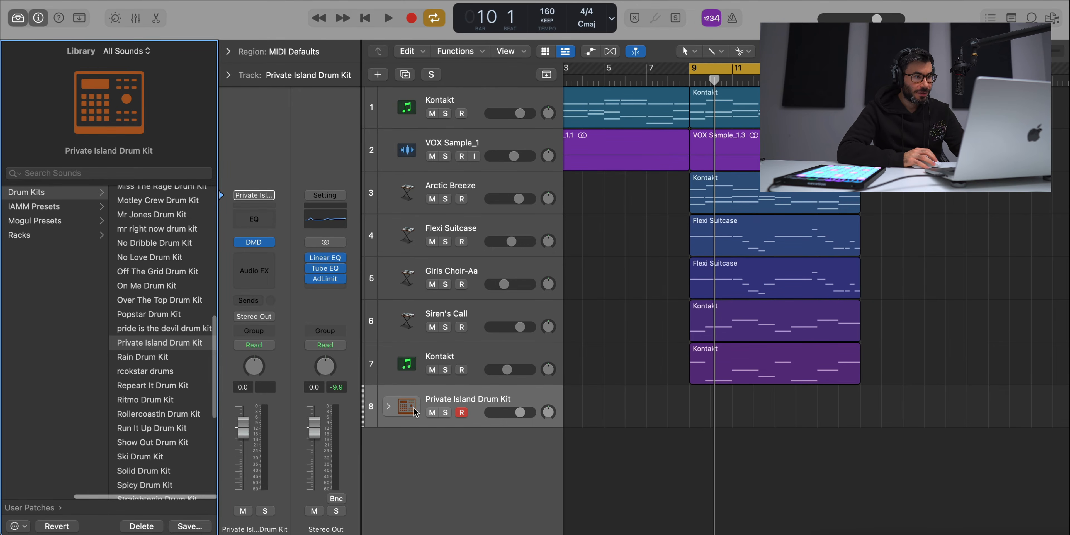
{"action": "left_click", "coordinate": [389, 406]}
{"action": "left_click", "coordinate": [13, 18]}
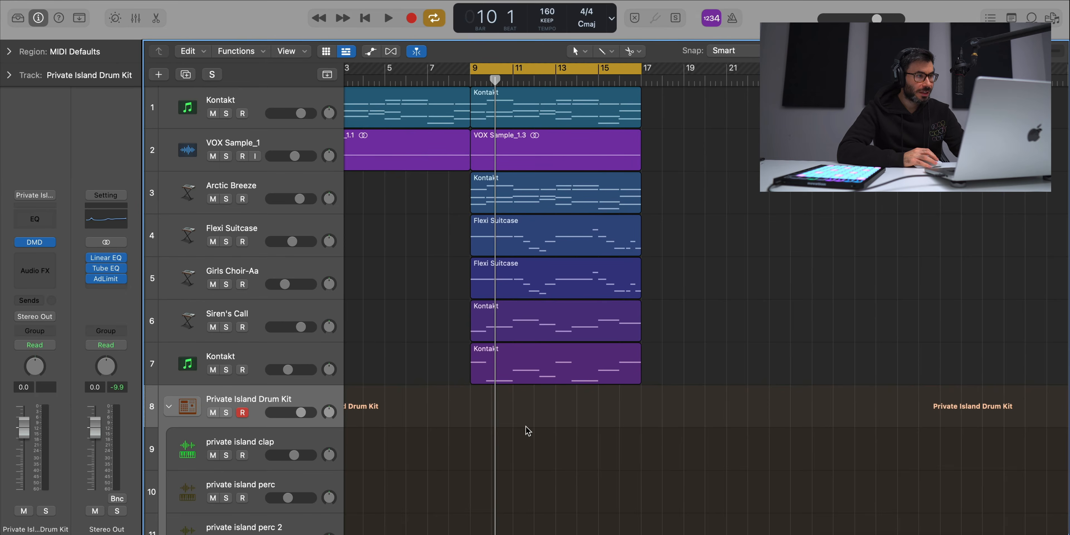
Create and program a clap pattern region over bars 9–13 on the clap subtrack, and repeat it up to bar 17
{"action": "scroll", "coordinate": [527, 426], "scroll_direction": "down", "scroll_amount": 3}
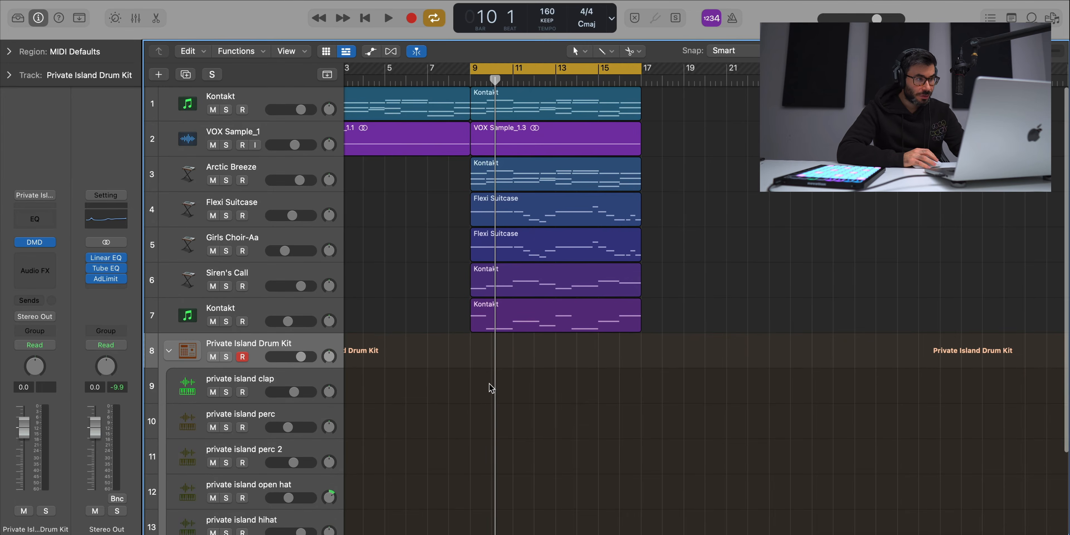
{"action": "right_click", "coordinate": [482, 385]}
{"action": "left_click", "coordinate": [521, 398]}
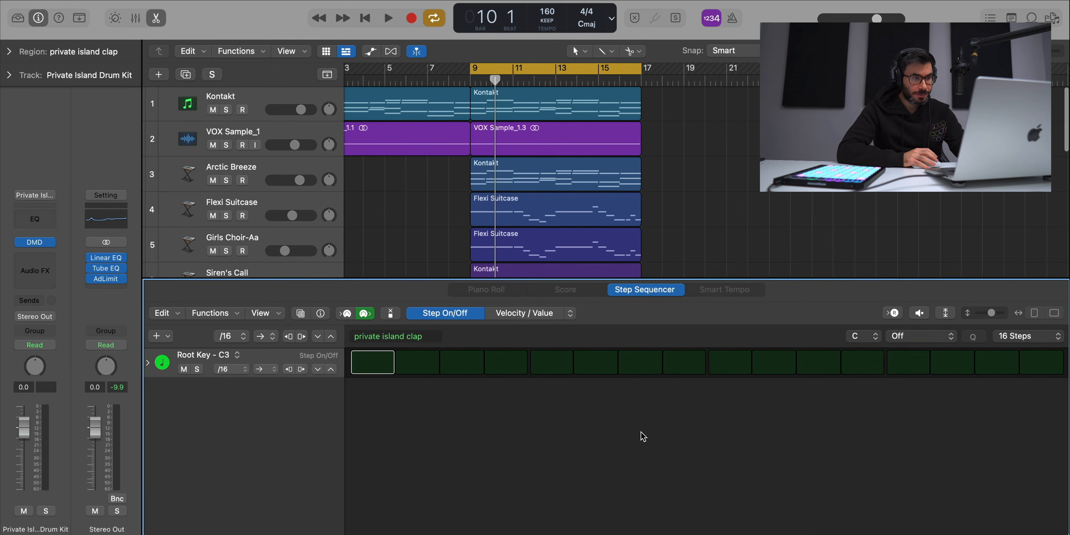
{"action": "key", "text": "x"}
{"action": "key", "text": "x"}
{"action": "key", "text": "x"}
{"action": "key", "text": "x"}
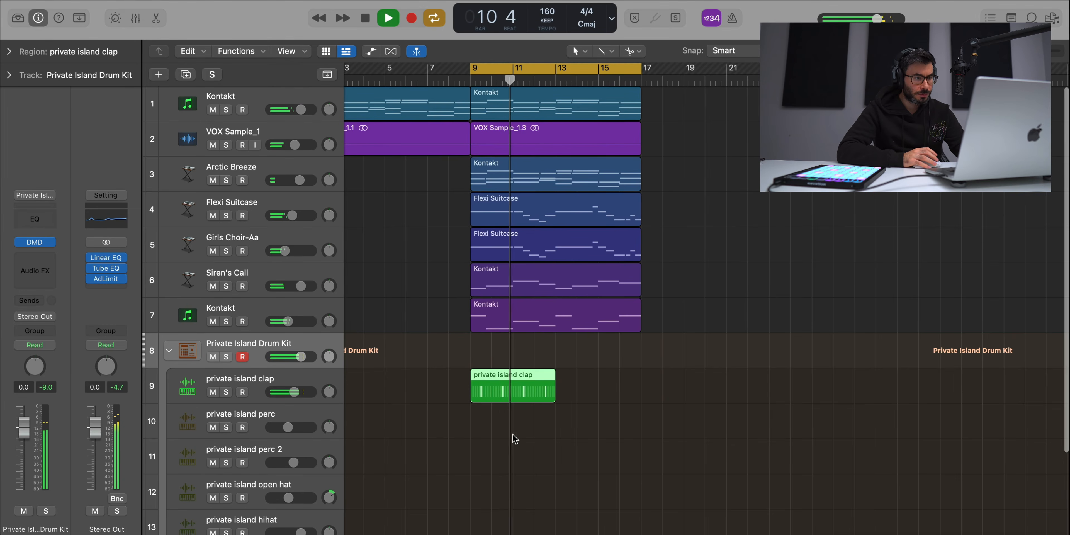
{"action": "key", "text": "super+r"}
{"action": "key", "text": "super+u"}
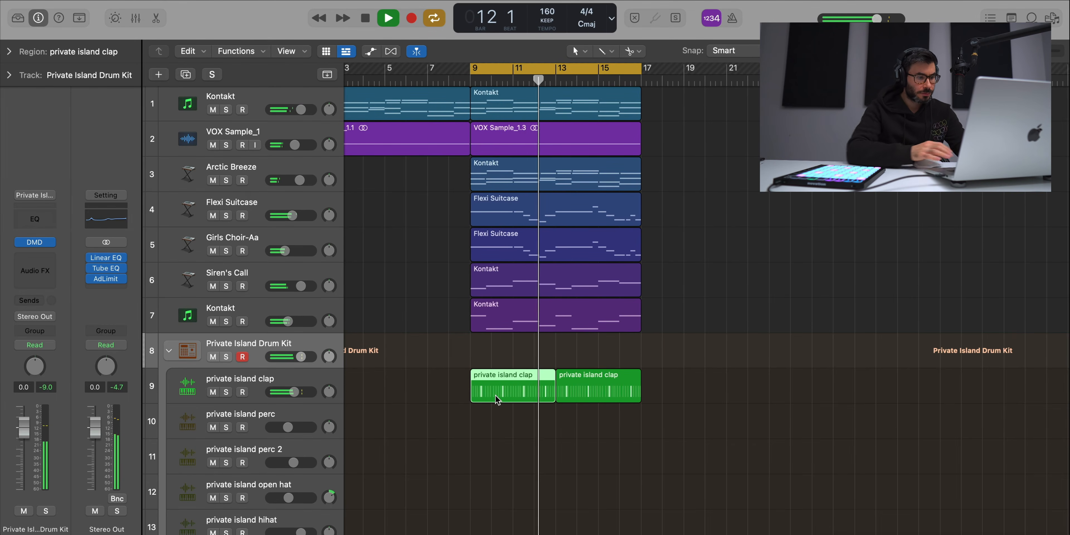
Shorten the cycle to bars 9–13 and build a perc pattern region over it with a hit on step 15
{"action": "key", "text": "space"}
{"action": "right_click", "coordinate": [482, 424]}
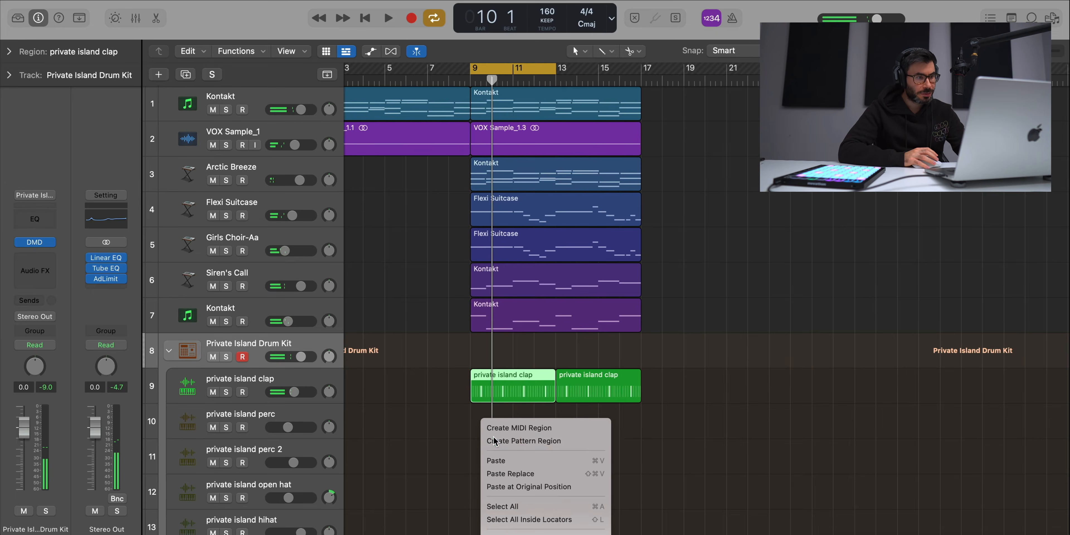
{"action": "left_click", "coordinate": [523, 440]}
{"action": "key", "text": "space"}
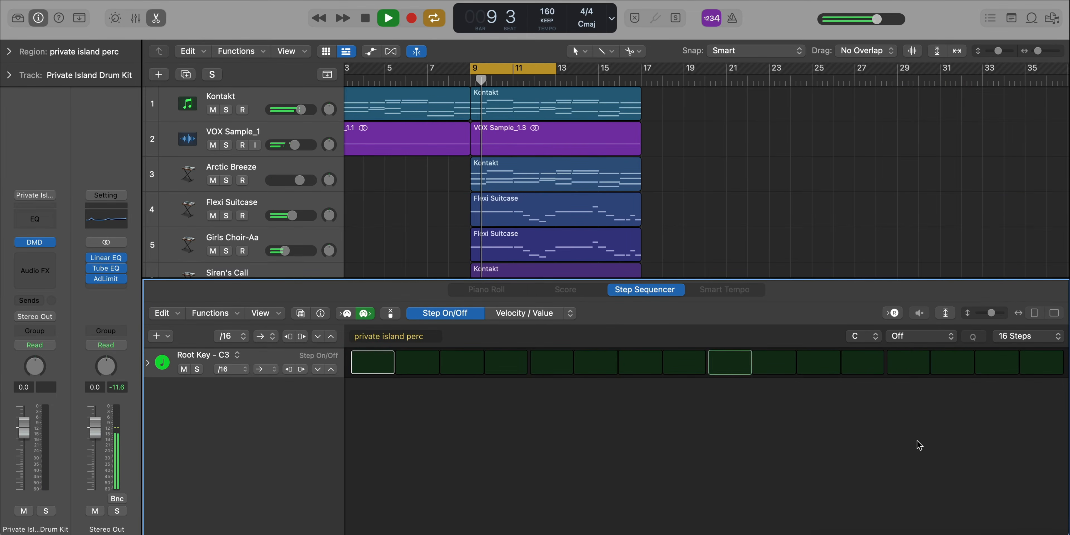
{"action": "left_click", "coordinate": [986, 370]}
{"action": "key", "text": "space"}
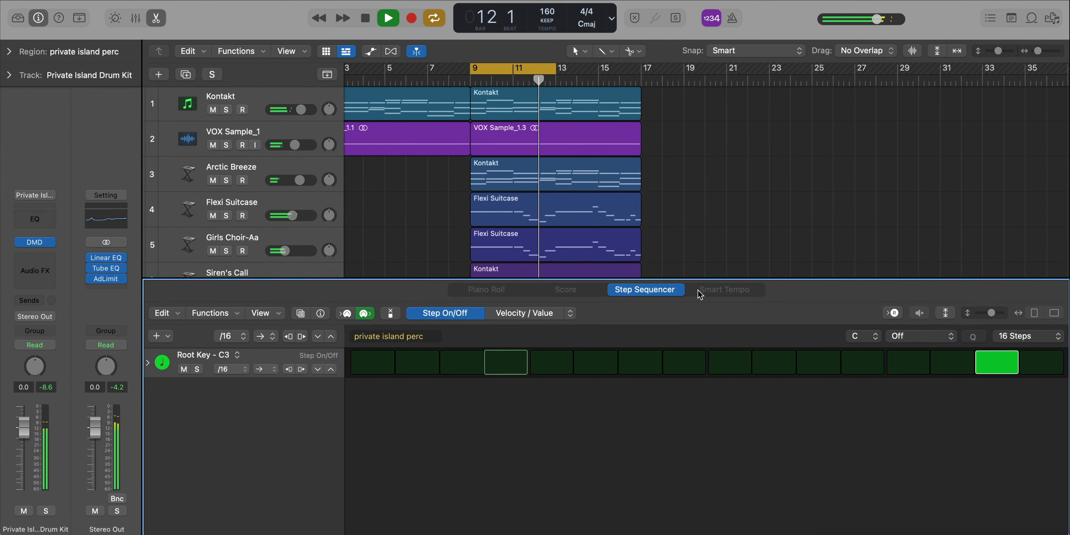
{"action": "key", "text": "x"}
Build a pattern region on the perc 2 subtrack over bars 9–13 with its only hit on step 15
{"action": "key", "text": "x"}
{"action": "key", "text": "space"}
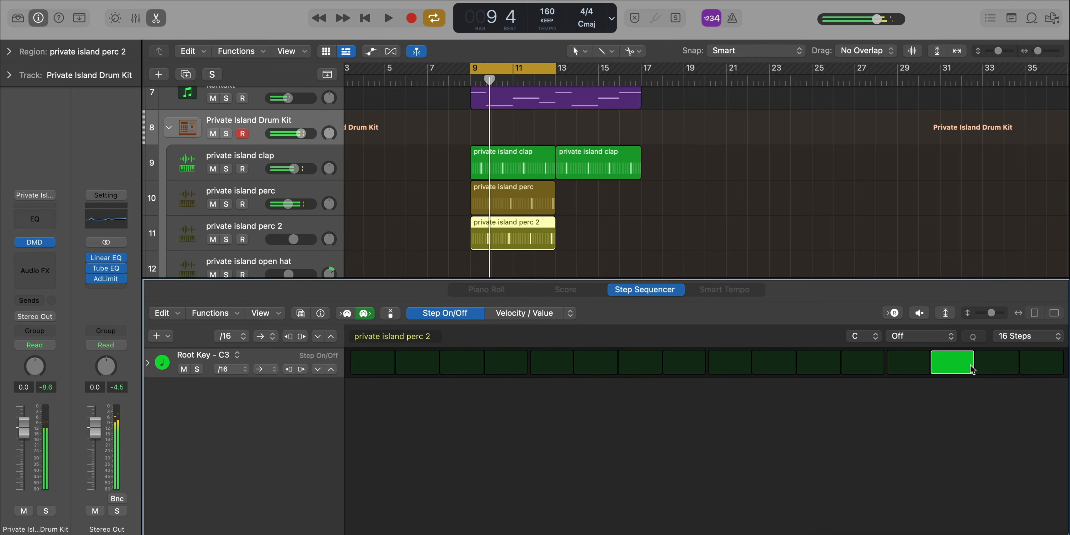
{"action": "left_click", "coordinate": [997, 364]}
{"action": "left_click", "coordinate": [949, 367]}
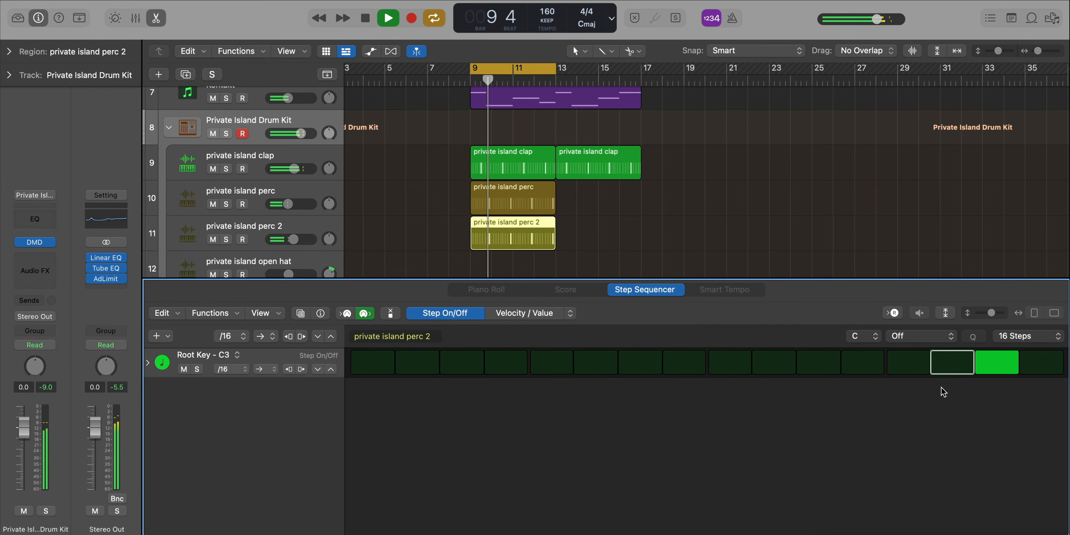
Expand the perc 2 pattern to 64 steps, keep a single hit on step 23, and close the Step Sequencer
{"action": "left_click", "coordinate": [1024, 341]}
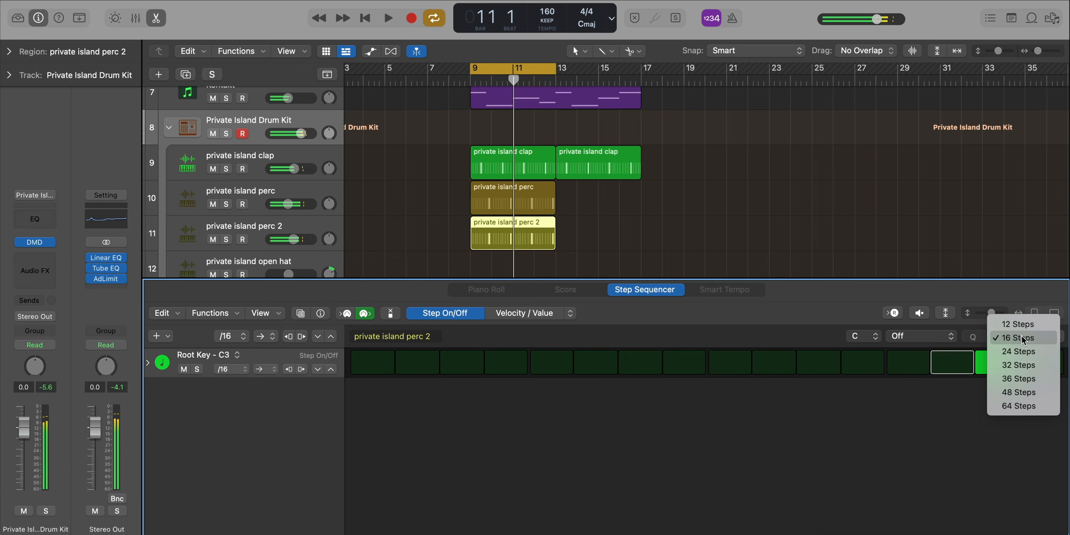
{"action": "left_click", "coordinate": [1022, 406]}
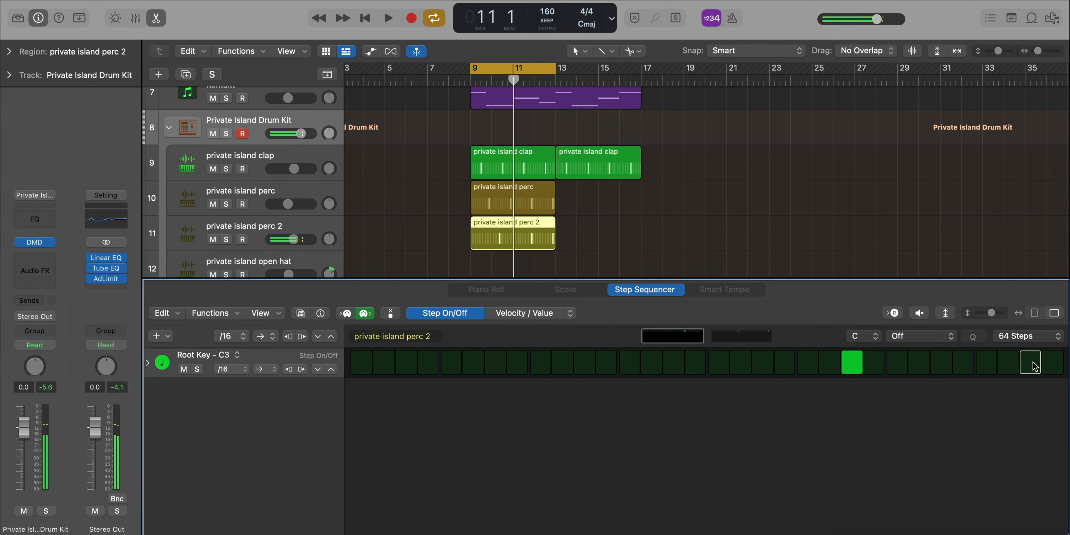
{"action": "key", "text": "space"}
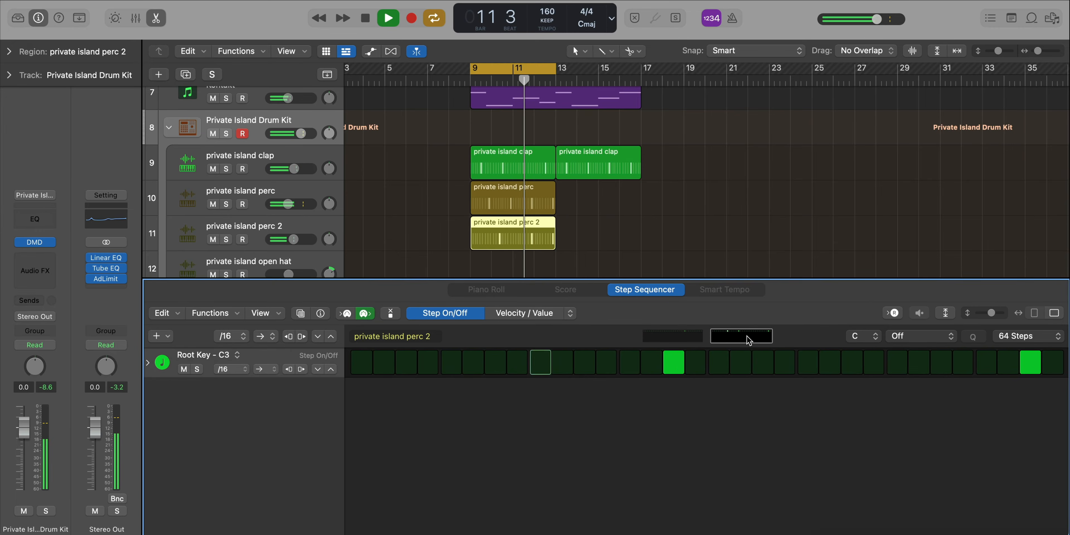
{"action": "left_click", "coordinate": [1030, 368]}
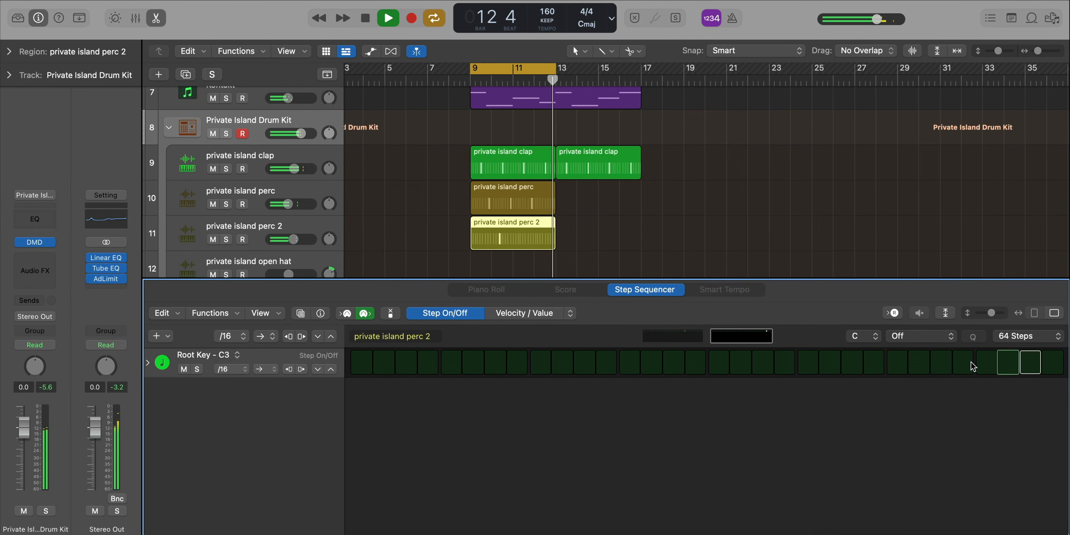
{"action": "key", "text": "e"}
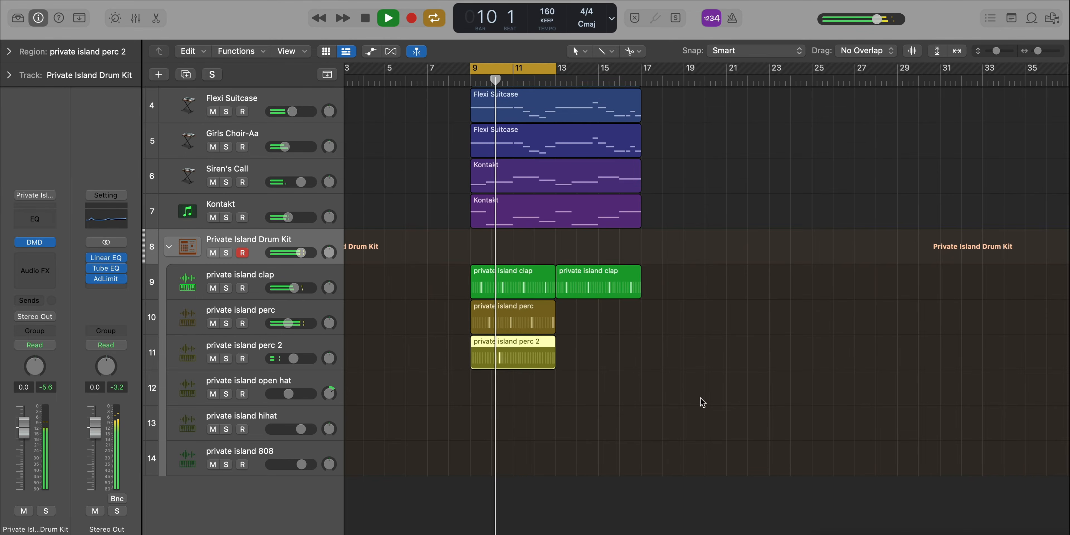
Create a pattern region over bars 9–13 on the open hat subtrack with a hit on step 3
{"action": "right_click", "coordinate": [479, 387]}
{"action": "left_click", "coordinate": [512, 406]}
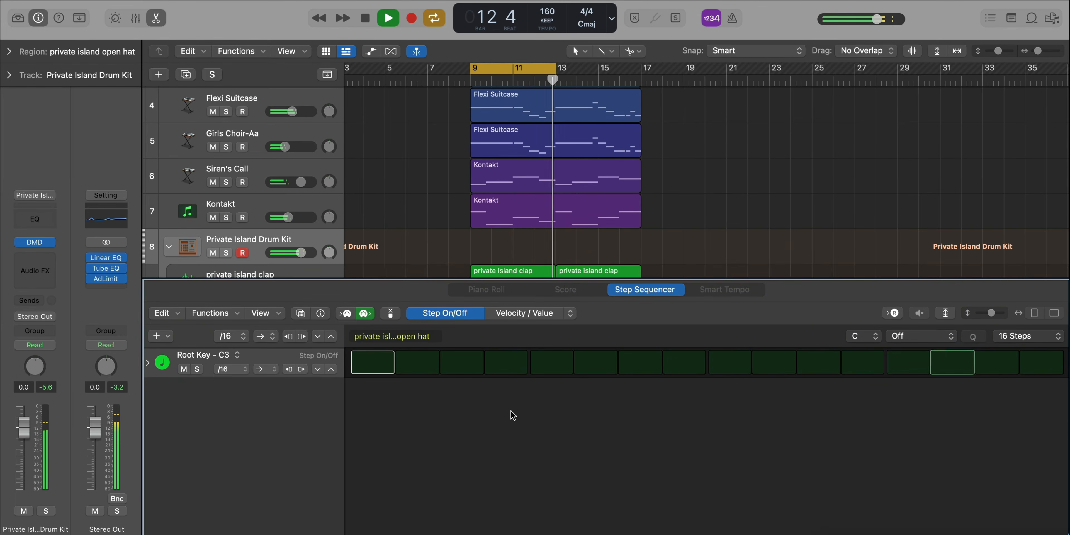
{"action": "key", "text": "space"}
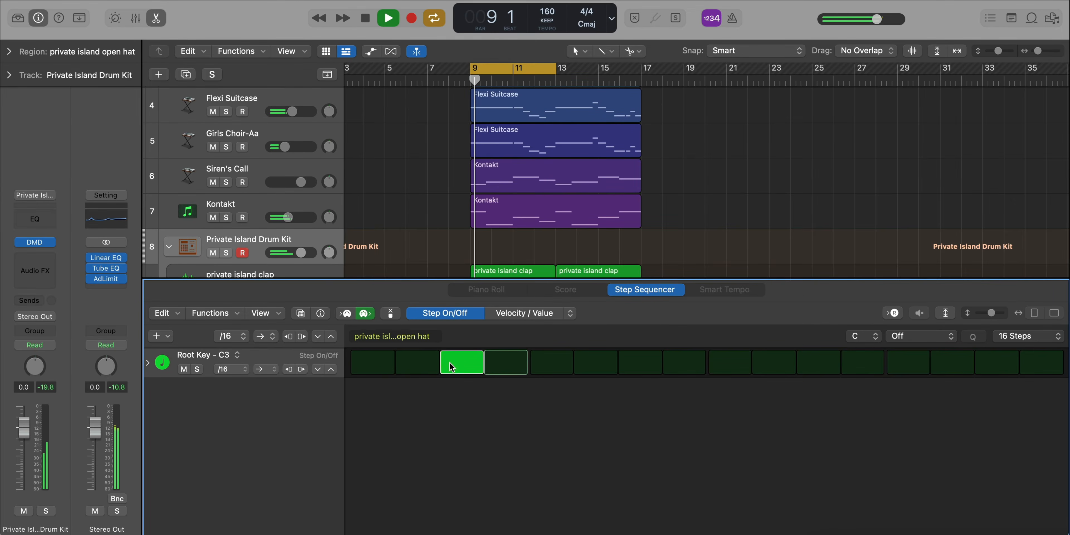
{"action": "key", "text": "e"}
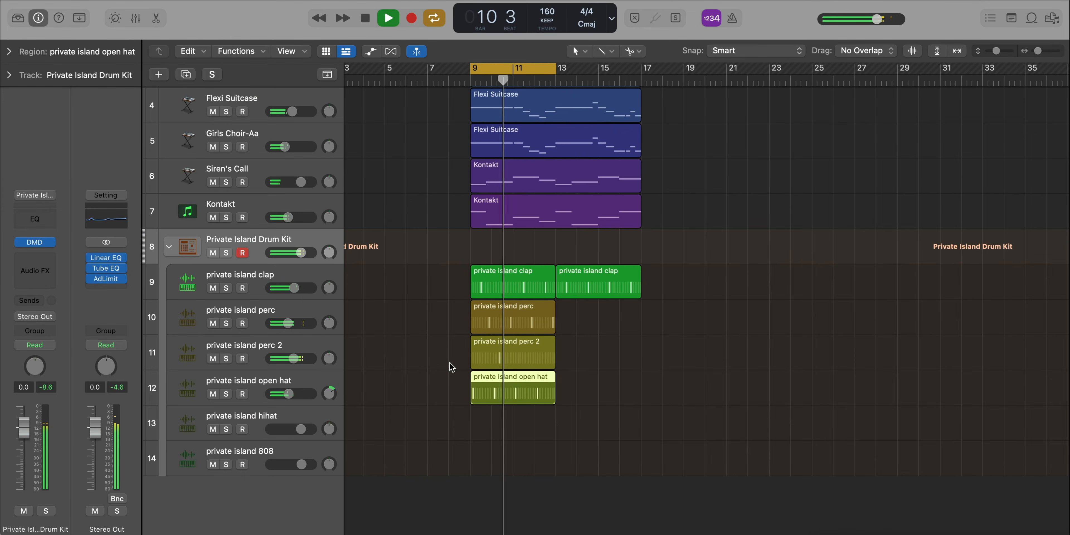
Select the perc, perc 2 and open hat regions together and repeat them up to bar 17
{"action": "left_click", "coordinate": [600, 411]}
{"action": "left_click_drag", "start_coordinate": [601, 411], "coordinate": [462, 328]}
{"action": "key", "text": "super+r"}
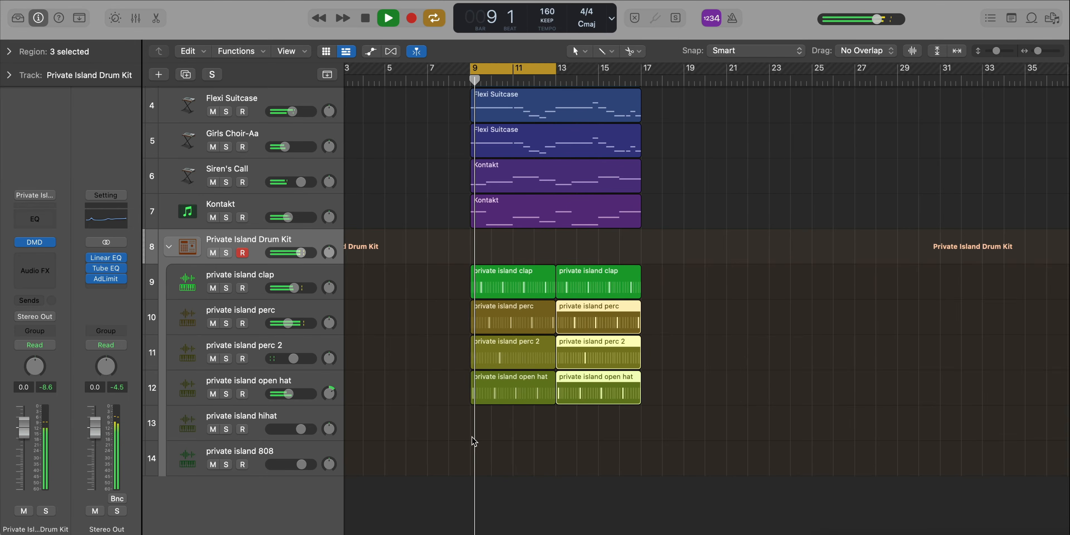
Create a MIDI region on the hihat subtrack at bar 9, extend it to bar 13 and open it in the Piano Roll
{"action": "right_click", "coordinate": [476, 427]}
{"action": "left_click", "coordinate": [494, 428]}
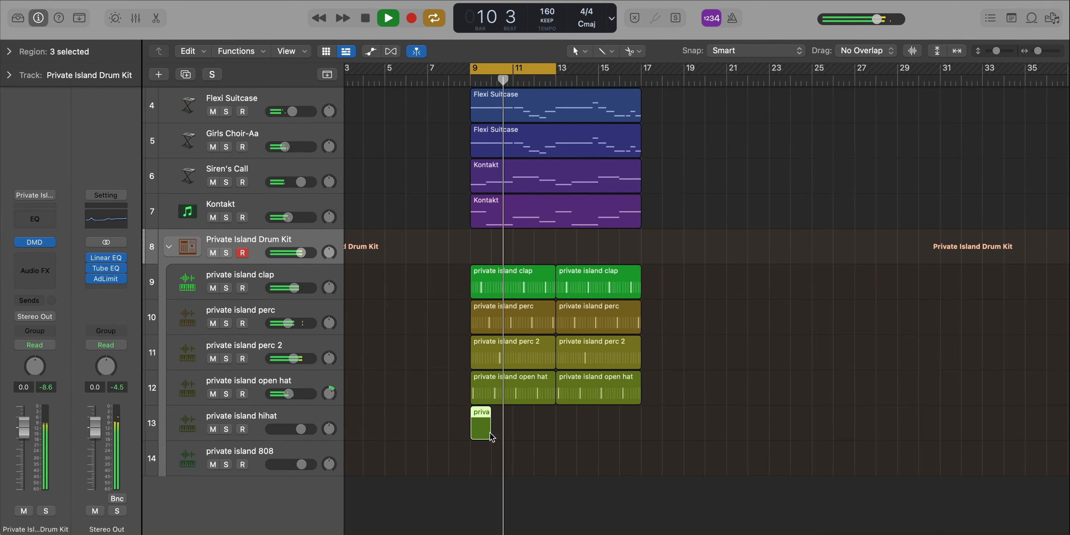
{"action": "left_click_drag", "start_coordinate": [489, 434], "coordinate": [554, 432]}
{"action": "double_click", "coordinate": [508, 431]}
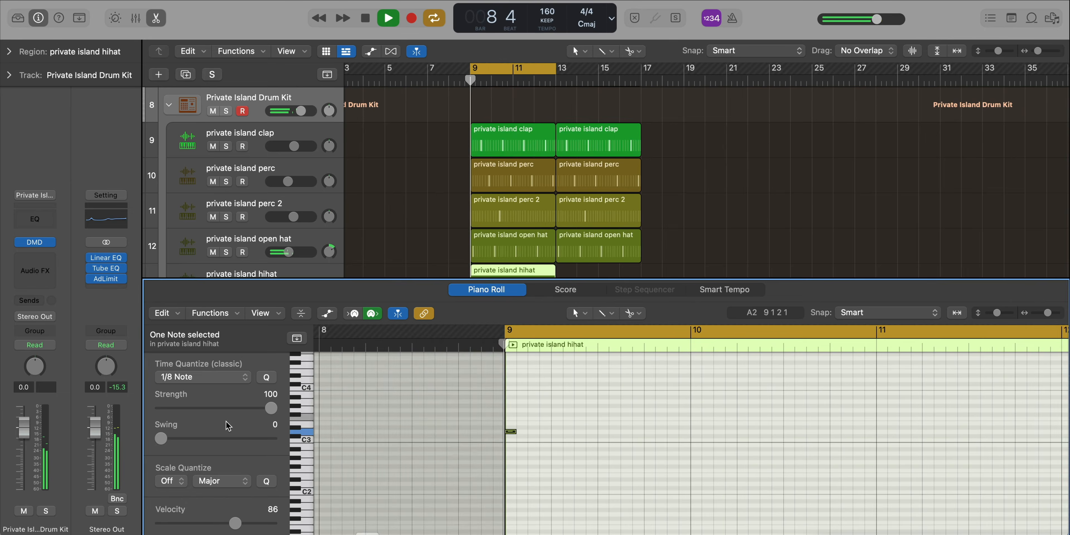
Draw short, spaced hi-hat notes through bar 9 and into bar 10, with one lower-pitched note at the start of bar 10
{"action": "key", "text": "space"}
{"action": "key", "text": "space"}
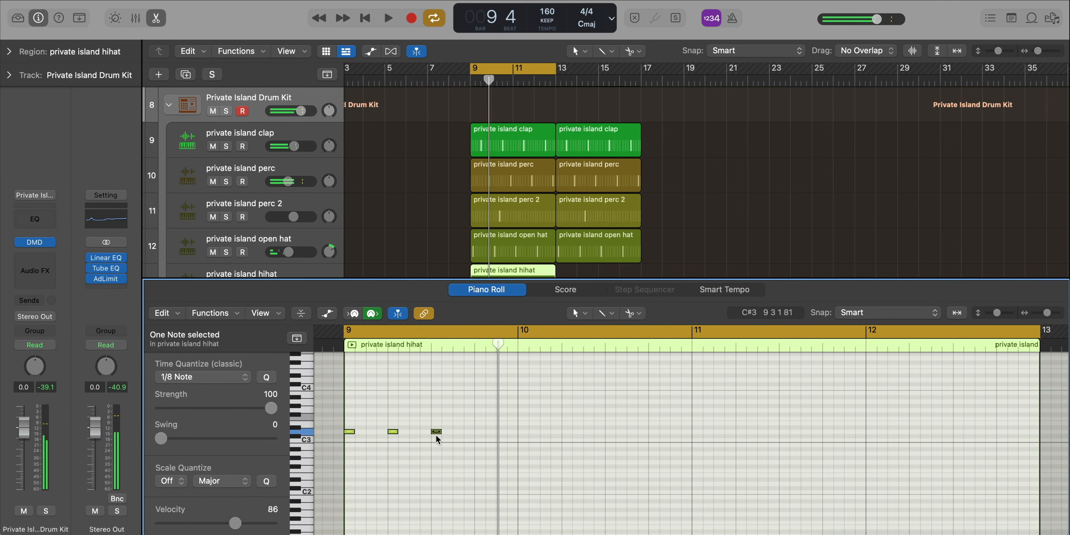
{"action": "left_click", "coordinate": [499, 431]}
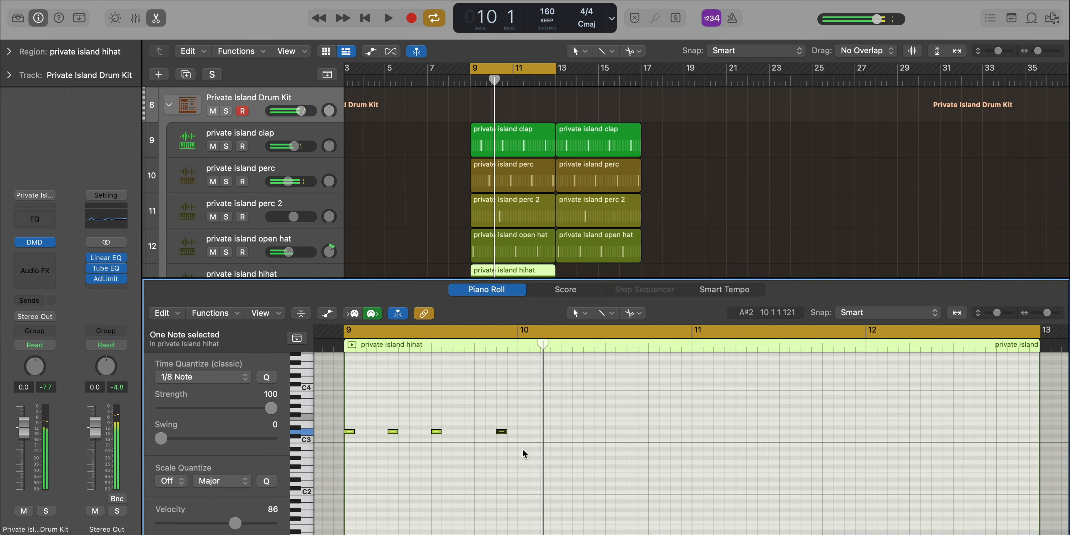
{"action": "key", "text": "space"}
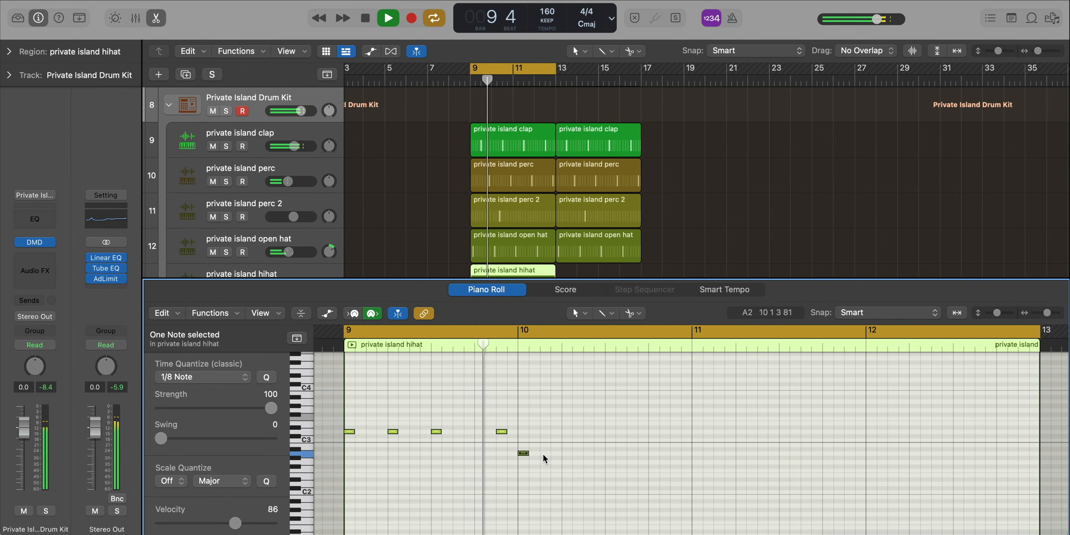
{"action": "left_click", "coordinate": [566, 431]}
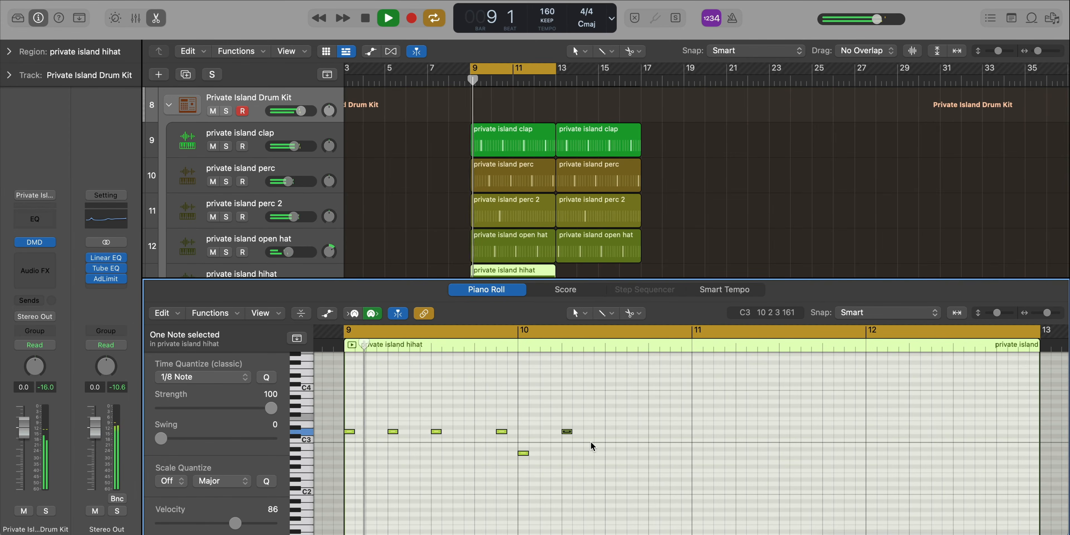
Draw a slightly lower hi-hat note late in bar 10 and further spaced hits in bars 11 and 12, removing the doubled note before bar 12
{"action": "left_click", "coordinate": [650, 445]}
{"action": "scroll", "coordinate": [652, 453], "scroll_direction": "down", "scroll_amount": 3}
{"action": "scroll", "coordinate": [652, 453], "scroll_direction": "right", "scroll_amount": 3}
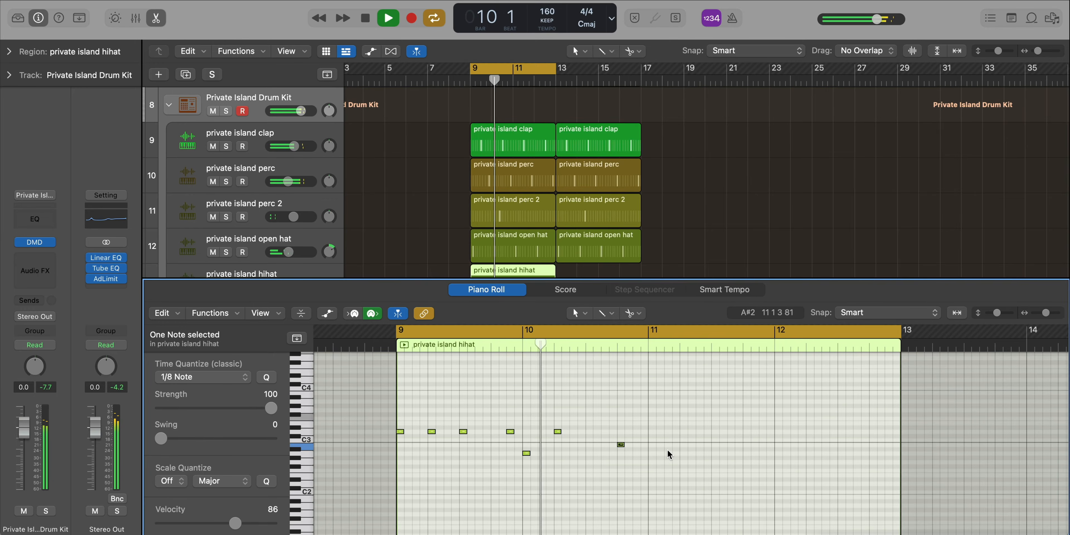
{"action": "left_click", "coordinate": [683, 432]}
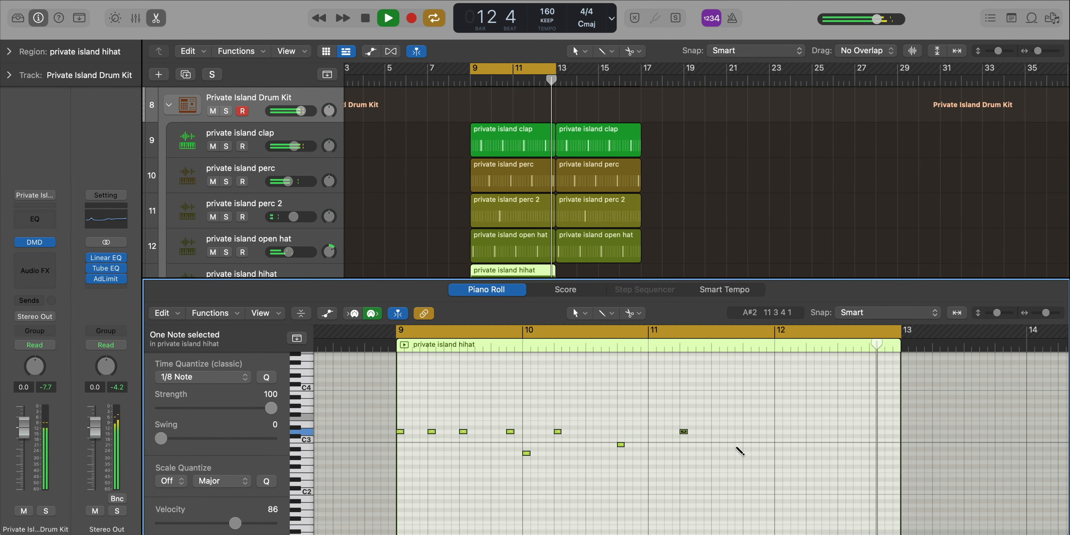
{"action": "left_click", "coordinate": [764, 432]}
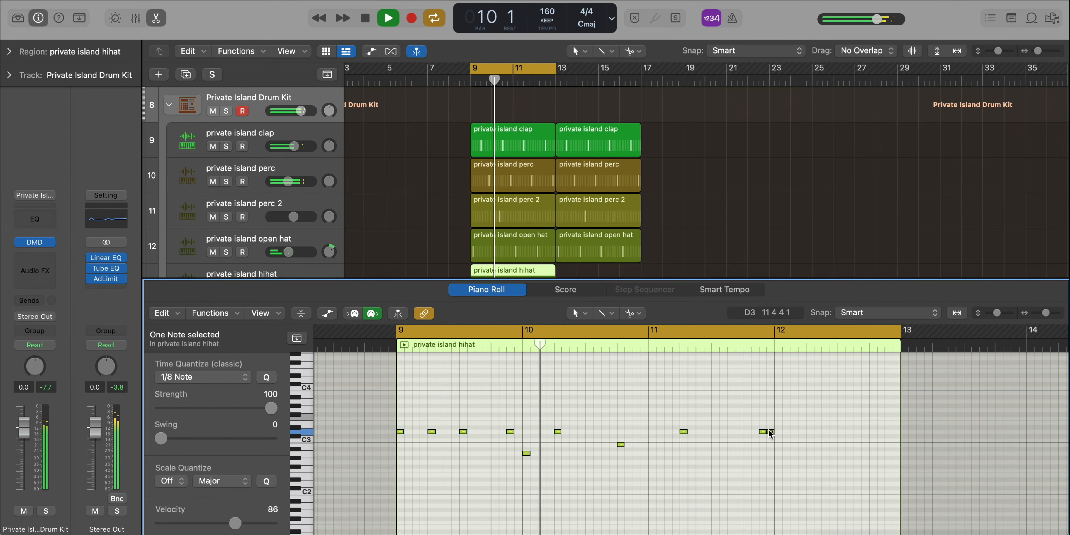
{"action": "left_click_drag", "start_coordinate": [770, 433], "coordinate": [767, 435]}
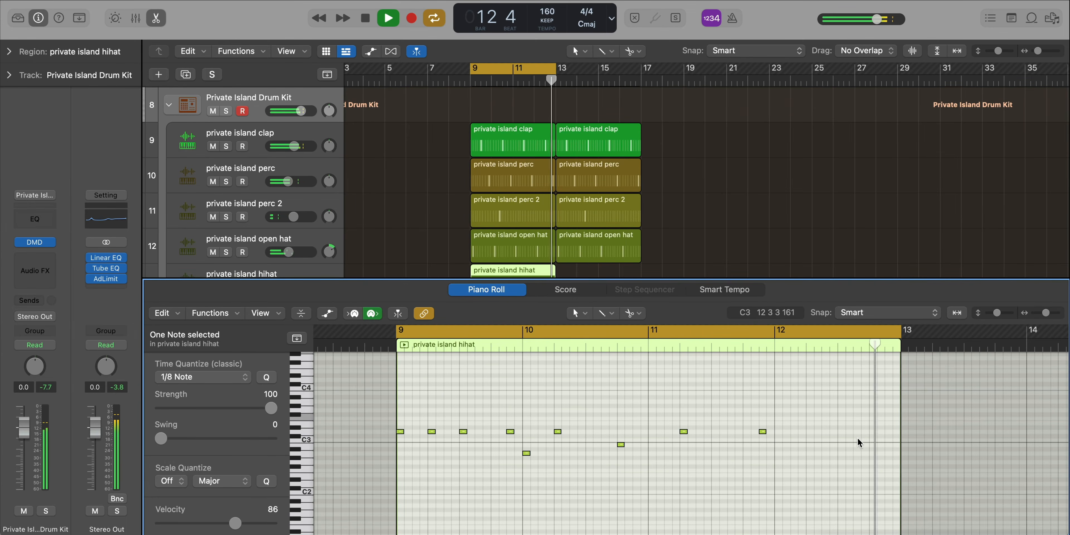
{"action": "left_click", "coordinate": [873, 431]}
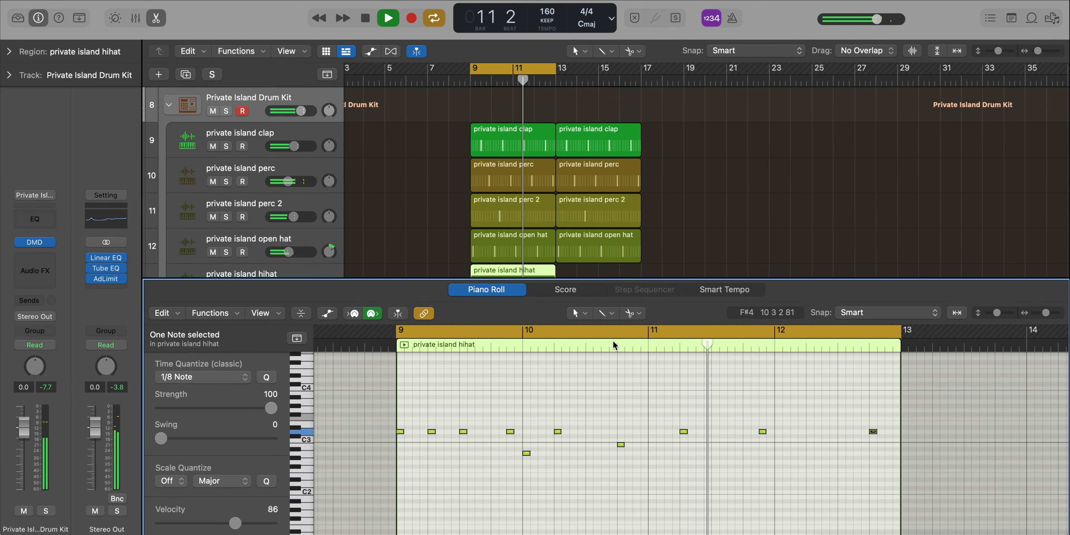
Assign the Brush Tool as the secondary tool and paint two short 1/16-triplet hi-hat notes from the start of bar 11
{"action": "left_click", "coordinate": [633, 313]}
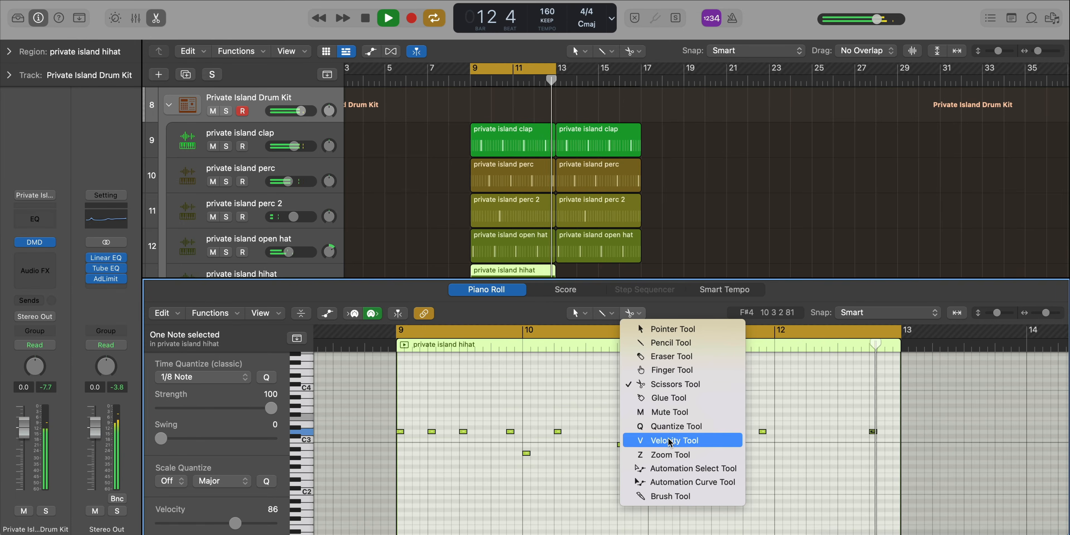
{"action": "left_click", "coordinate": [664, 496]}
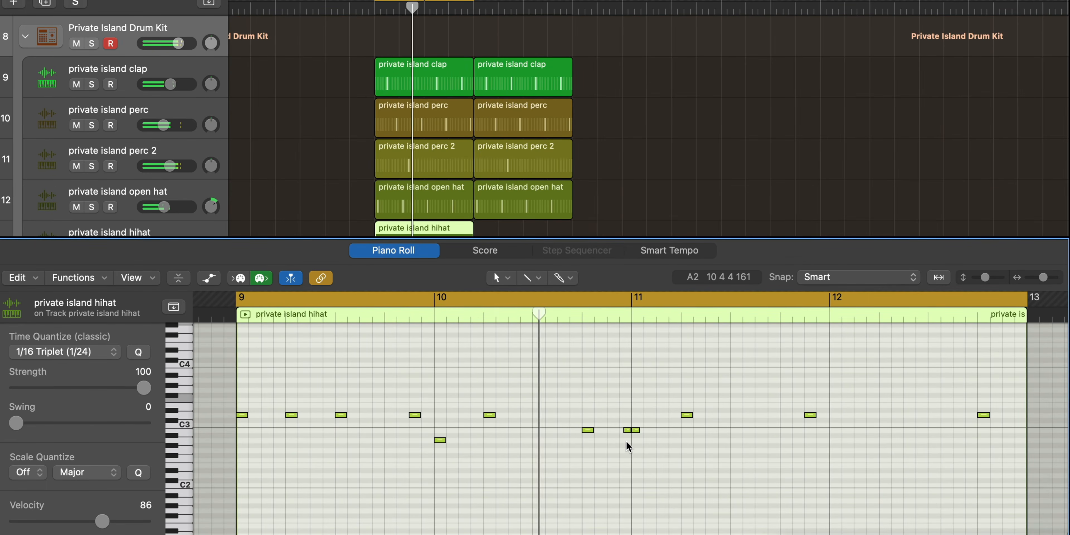
{"action": "left_click_drag", "start_coordinate": [626, 429], "coordinate": [643, 428]}
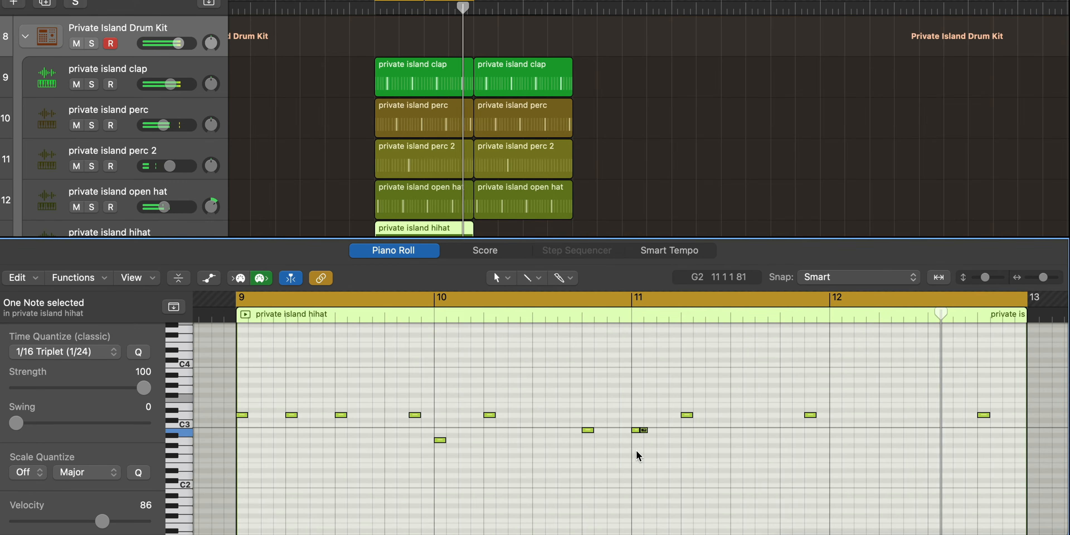
{"action": "key", "text": "space"}
Paint a three-note 1/32-triplet hi-hat roll at D3 in the second half of beat 3 in bar 9
{"action": "left_click", "coordinate": [361, 415]}
{"action": "left_click_drag", "start_coordinate": [366, 414], "coordinate": [370, 415]}
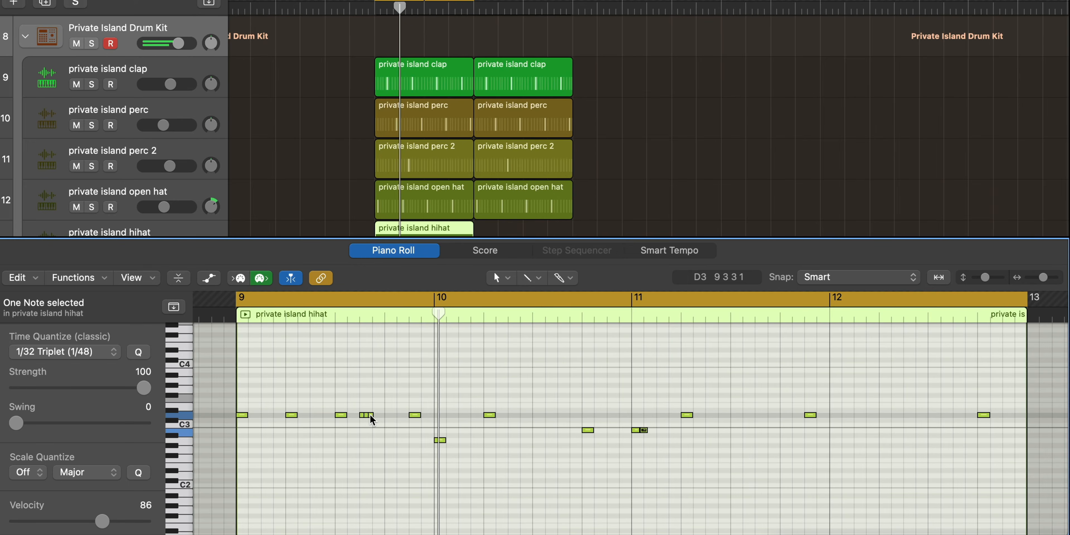
{"action": "left_click", "coordinate": [369, 426]}
{"action": "key", "text": "space"}
{"action": "scroll", "coordinate": [369, 427], "scroll_direction": "up", "scroll_amount": 3}
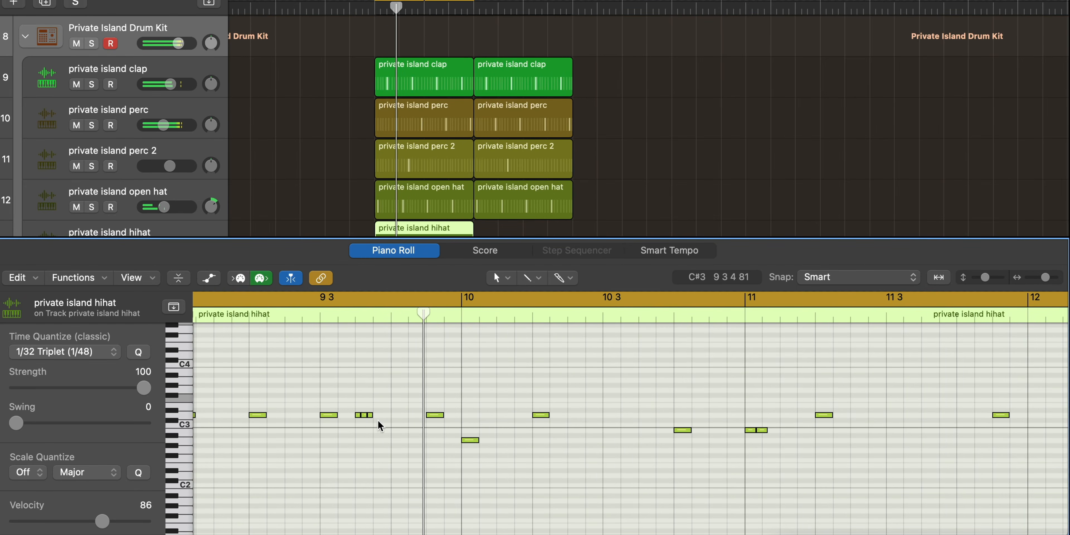
Lower the pitches of the three roll notes in bar 9 step by step so they form a descending run
{"action": "key", "text": "alt+Up"}
{"action": "key", "text": "Right"}
{"action": "key", "text": "Left"}
{"action": "key", "text": "Left"}
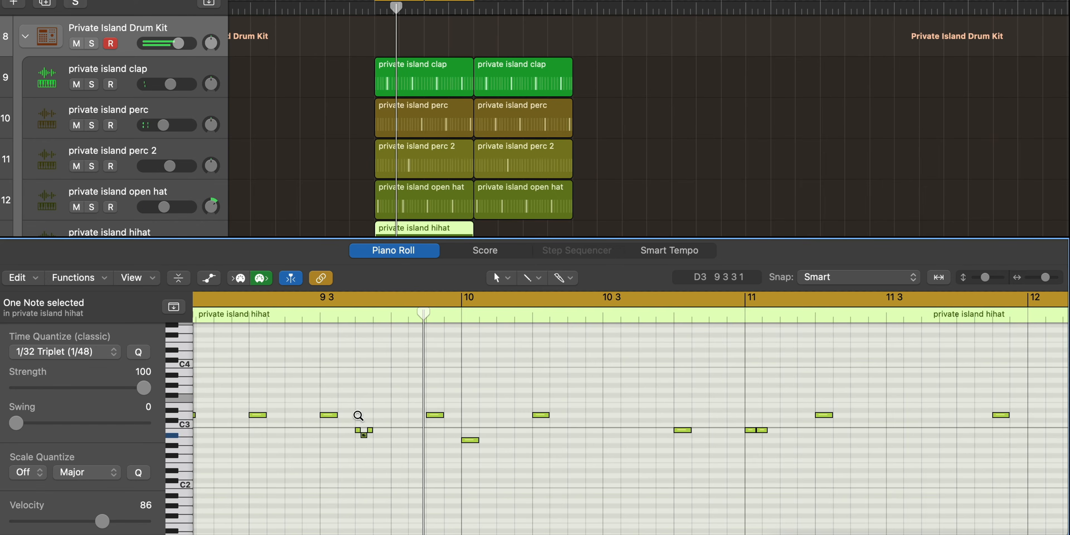
{"action": "key", "text": "alt+Down"}
{"action": "key", "text": "space"}
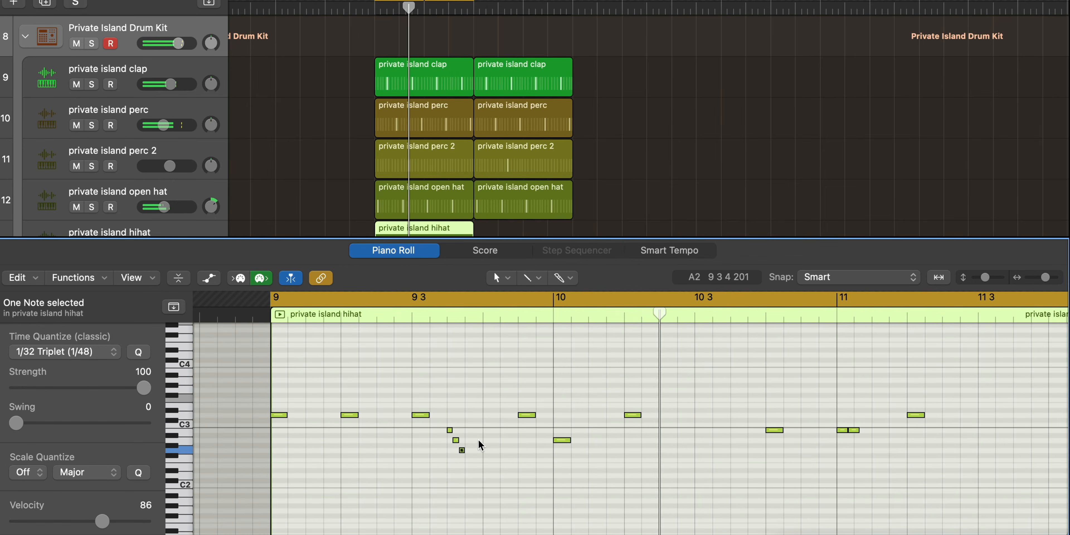
Copy the descending roll to the same position in bar 11 and paint a three-note 1/32-triplet roll at the start of bar 12
{"action": "scroll", "coordinate": [543, 457], "scroll_direction": "down", "scroll_amount": 2}
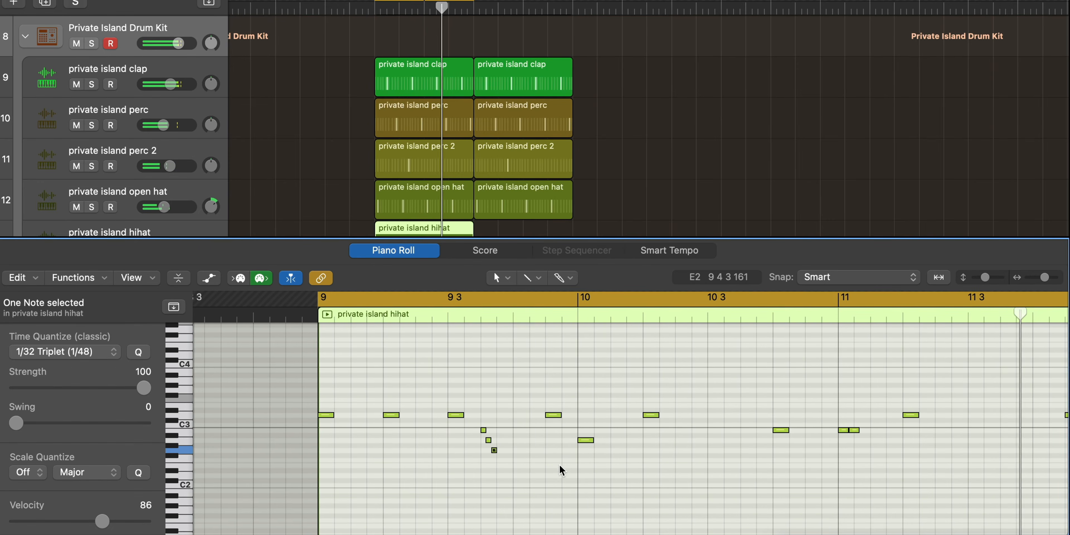
{"action": "scroll", "coordinate": [595, 472], "scroll_direction": "down", "scroll_amount": 3}
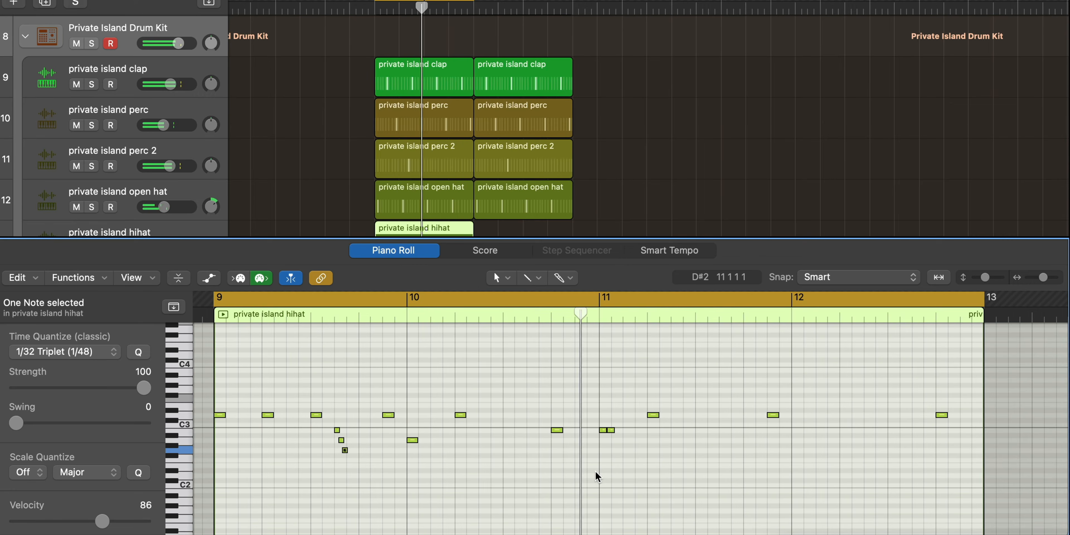
{"action": "left_click", "coordinate": [390, 470]}
{"action": "left_click_drag", "start_coordinate": [390, 471], "coordinate": [719, 440]}
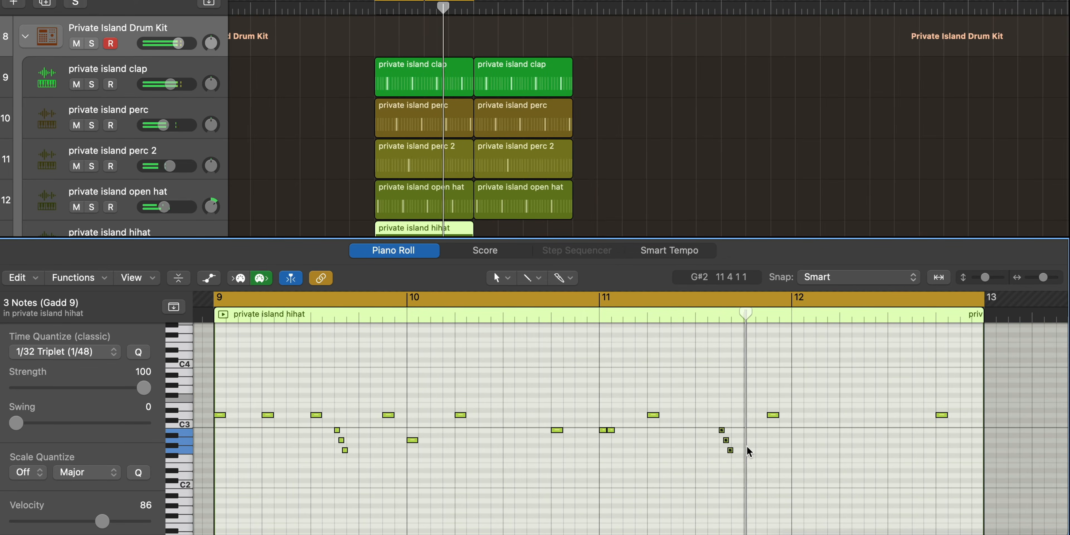
{"action": "left_click", "coordinate": [795, 429]}
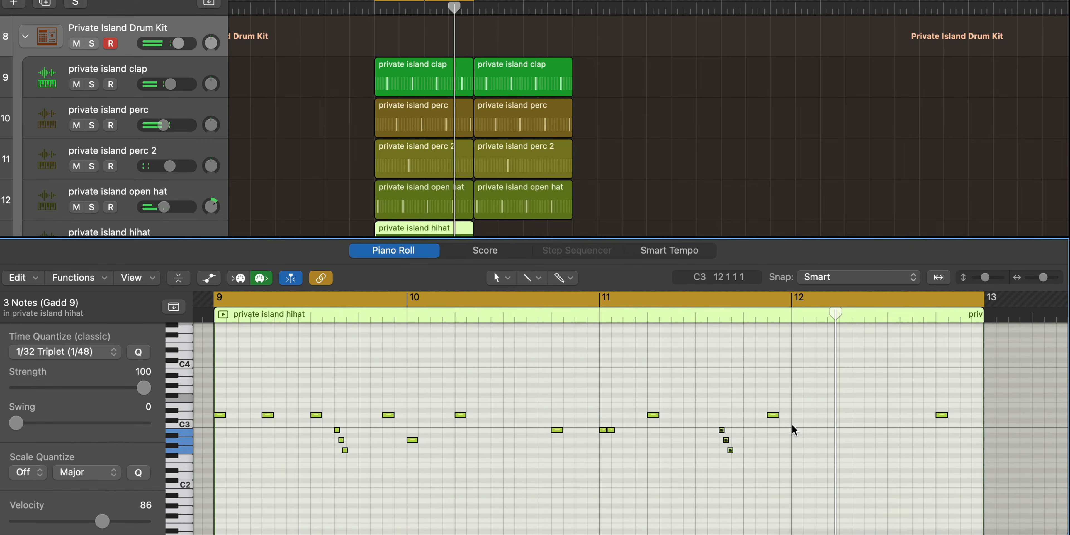
{"action": "left_click", "coordinate": [801, 430]}
{"action": "key", "text": "space"}
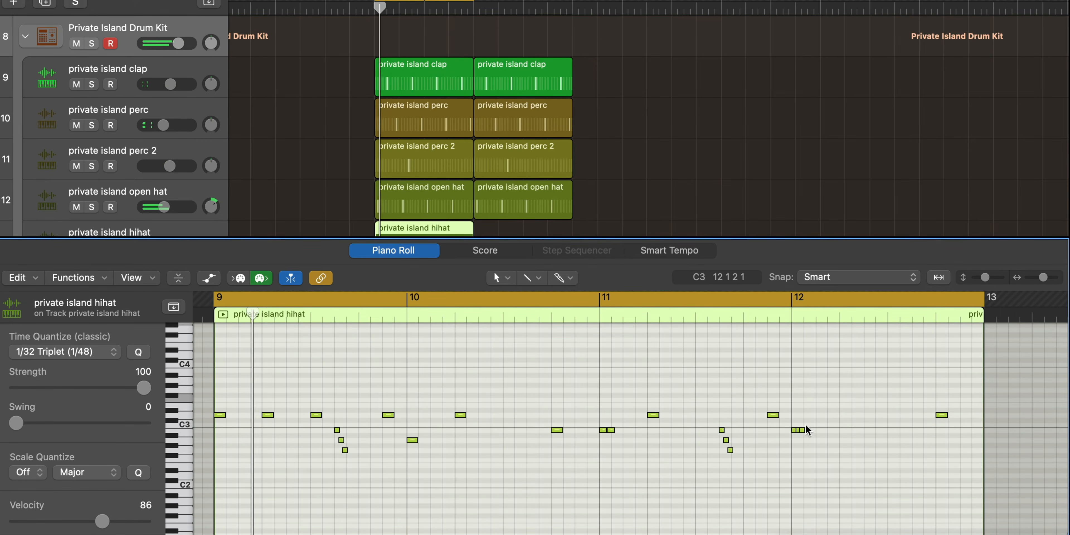
Cycle bar 12 alone and paint two more 1/32-triplet rolls, one at D3 just after the first and a lower one on beat 2
{"action": "left_click", "coordinate": [798, 300]}
{"action": "left_click_drag", "start_coordinate": [798, 299], "coordinate": [981, 318]}
{"action": "key", "text": "super+Right"}
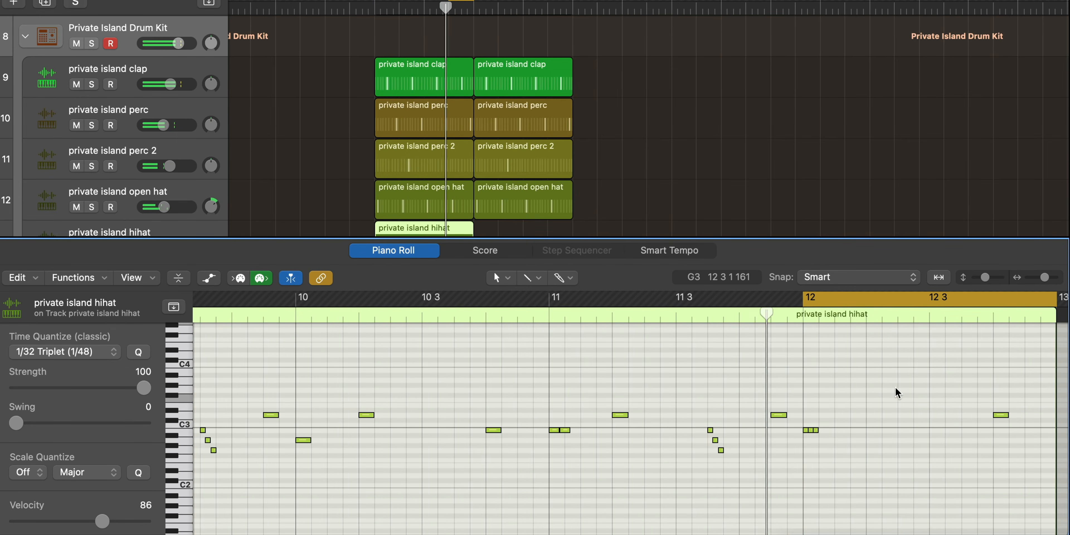
{"action": "left_click", "coordinate": [823, 416], "text": "super"}
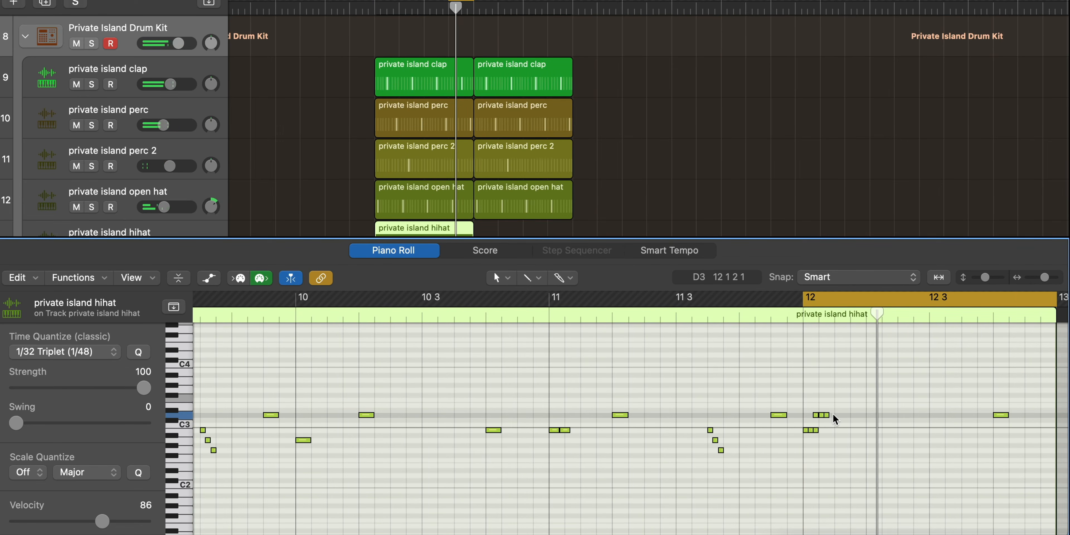
{"action": "mouse_move", "coordinate": [833, 416]}
{"action": "left_mouse_down"}
{"action": "mouse_move", "coordinate": [814, 419]}
{"action": "mouse_move", "coordinate": [833, 418]}
{"action": "left_mouse_up"}
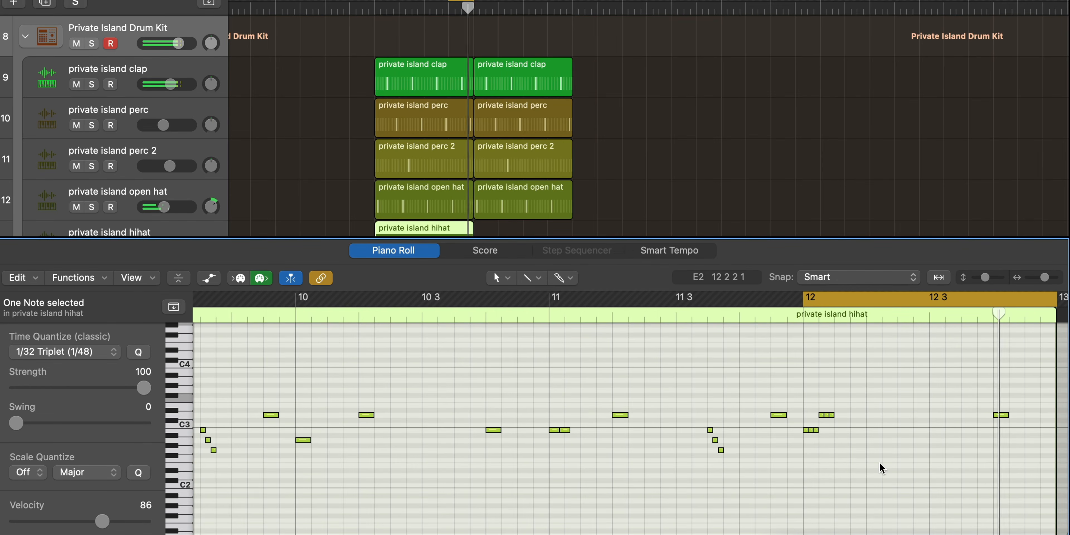
{"action": "left_click", "coordinate": [870, 451]}
{"action": "left_click_drag", "start_coordinate": [876, 452], "coordinate": [882, 452]}
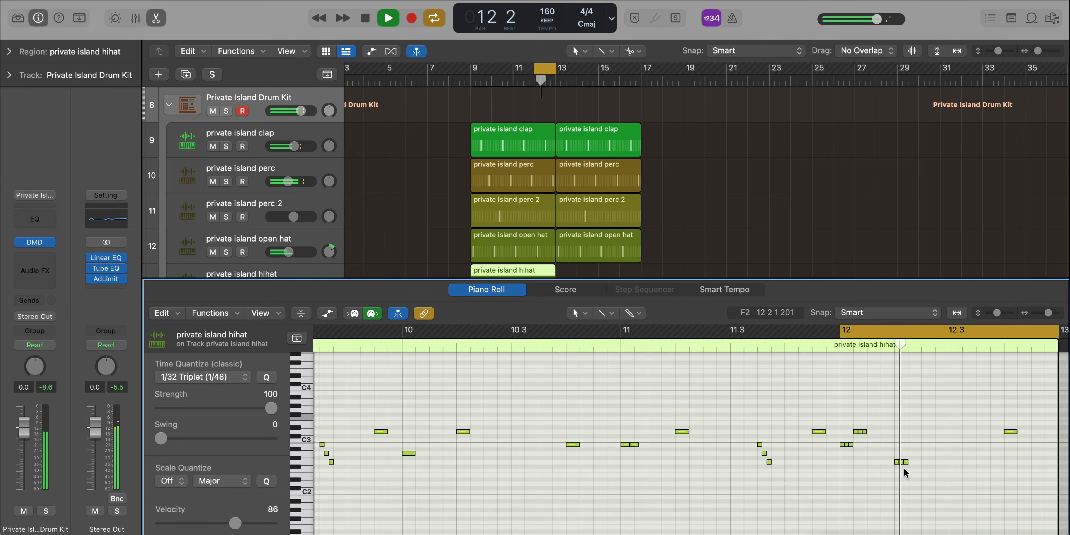
Close the Piano Roll and set the cycle range to the hi-hat region, bars 9 to 13
{"action": "key", "text": "p"}
{"action": "key", "text": "space"}
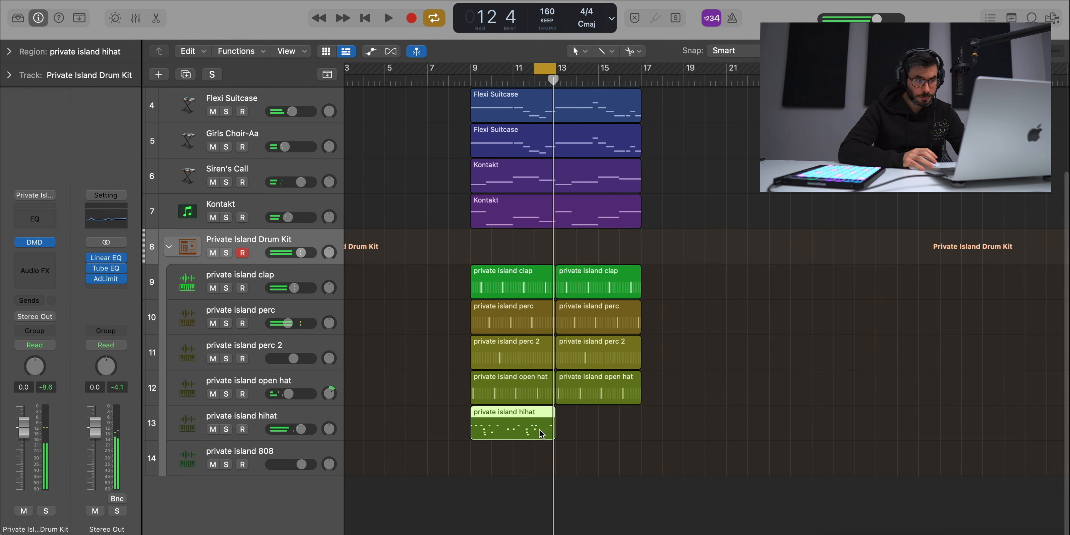
{"action": "key", "text": "u"}
{"action": "key", "text": "space"}
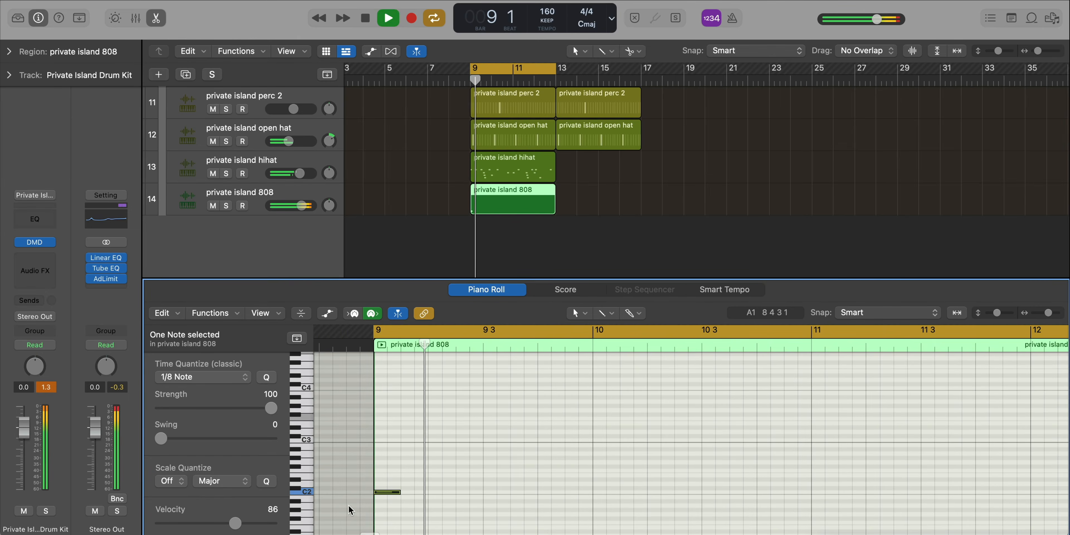
Lower the 808 note at bar 9 by one semitone to B1 and add a D2 note on beat 4 of bar 9
{"action": "key", "text": "space"}
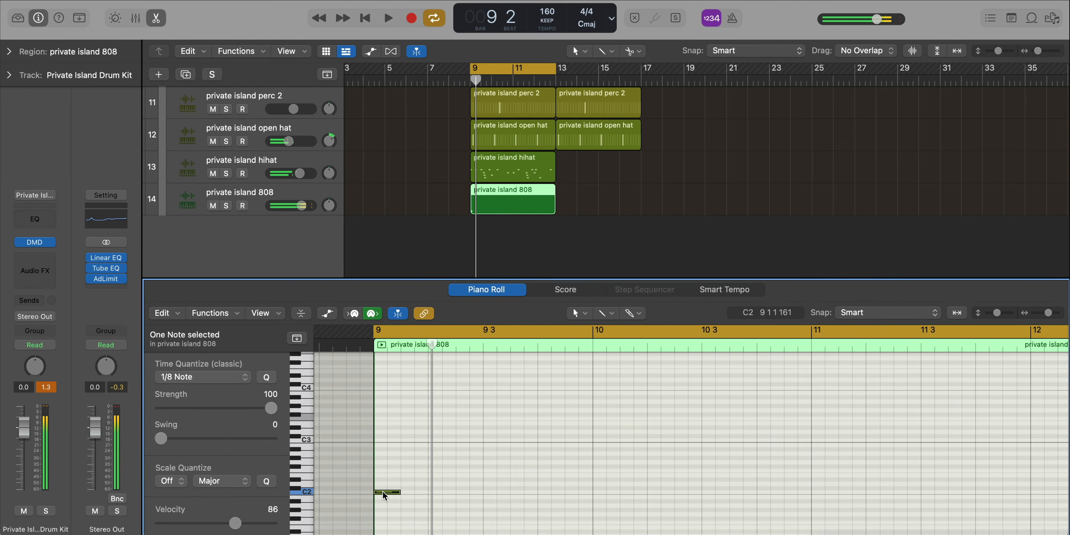
{"action": "left_click_drag", "start_coordinate": [383, 493], "coordinate": [383, 495]}
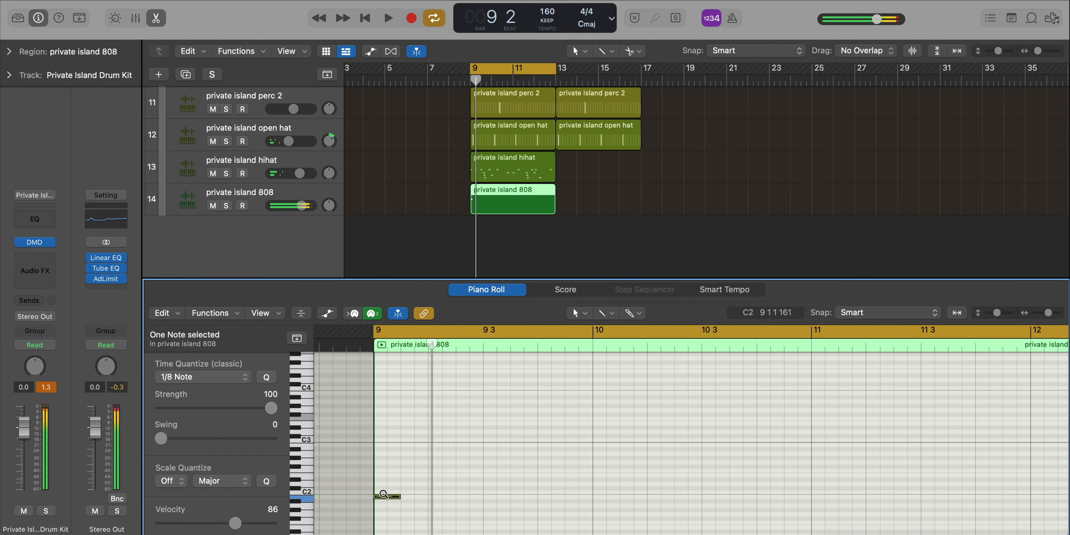
{"action": "key", "text": "space"}
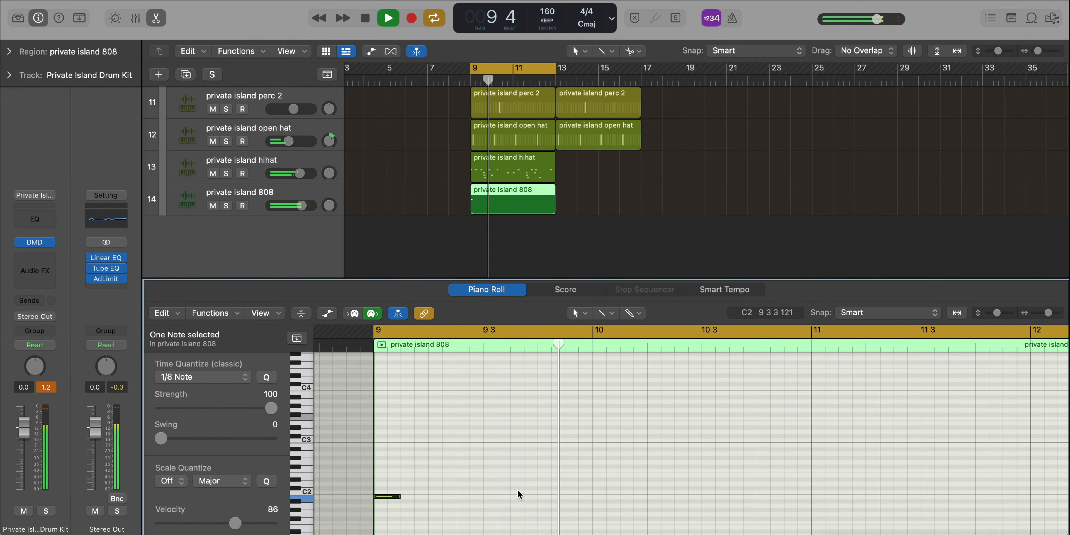
{"action": "scroll", "coordinate": [523, 487], "scroll_direction": "down", "scroll_amount": 3}
{"action": "scroll", "coordinate": [522, 487], "scroll_direction": "down", "scroll_amount": 1}
{"action": "scroll", "coordinate": [489, 488], "scroll_direction": "up", "scroll_amount": 1}
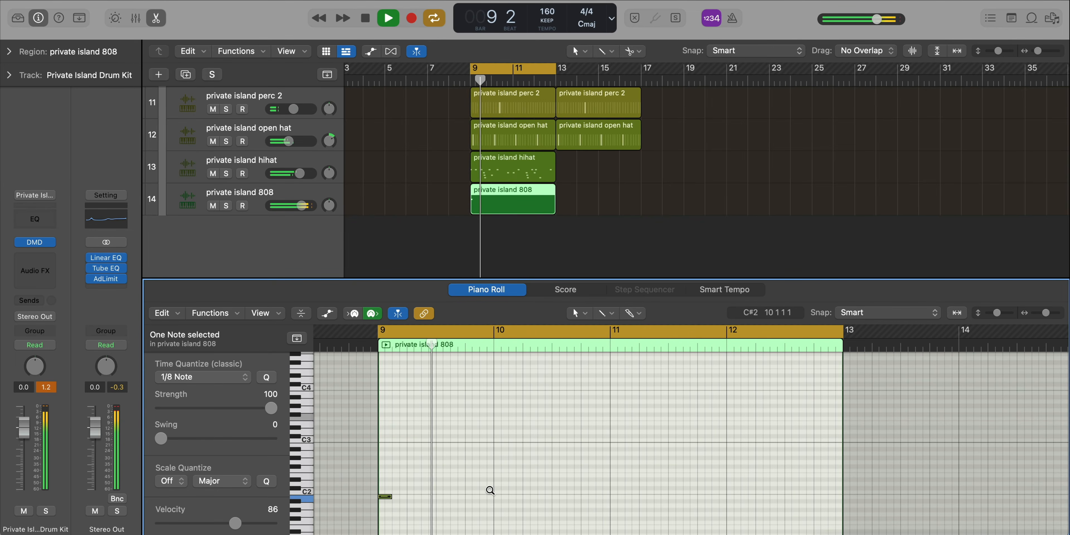
{"action": "left_click_drag", "start_coordinate": [487, 476], "coordinate": [471, 483]}
{"action": "key", "text": "space"}
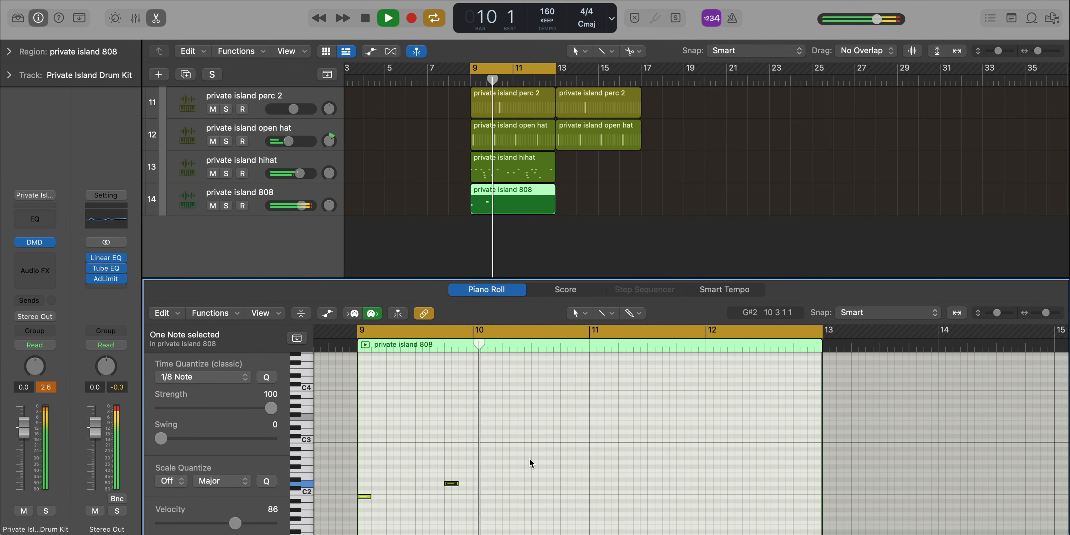
Add 808 notes at G2 on bar 11, A2 on beat 4 of bar 11, and E2 on beat 2 and at the end of bar 12
{"action": "key", "text": "space"}
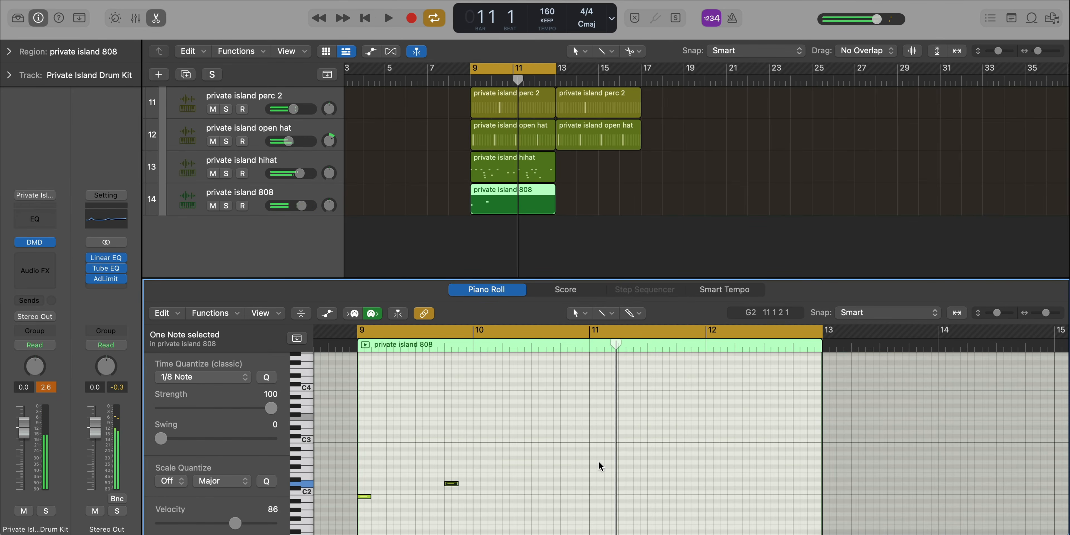
{"action": "left_click", "coordinate": [596, 462], "text": "super"}
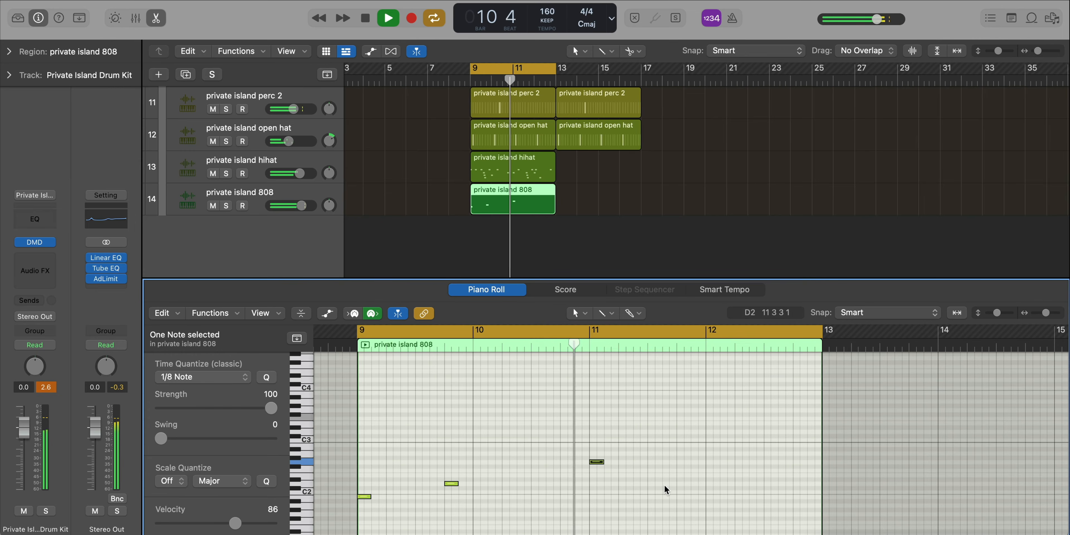
{"action": "left_click", "coordinate": [681, 453], "text": "super"}
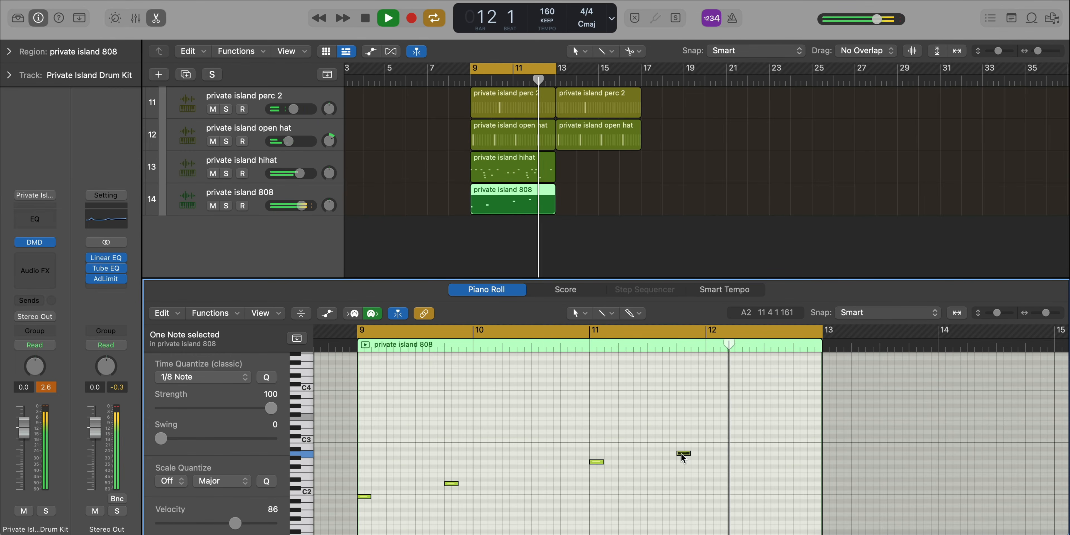
{"action": "scroll", "coordinate": [681, 455], "scroll_direction": "down", "scroll_amount": 2}
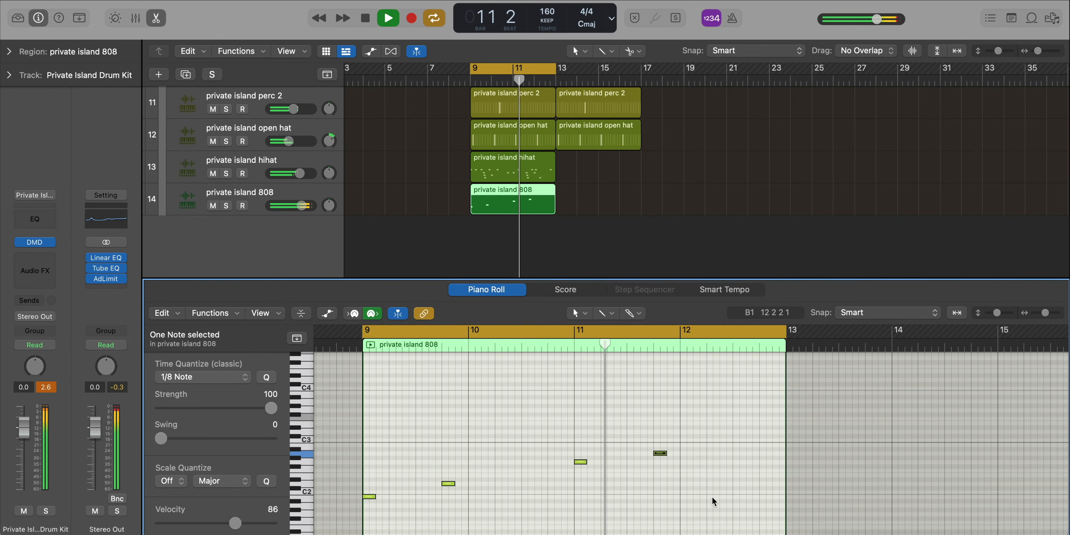
{"action": "left_click", "coordinate": [713, 476], "text": "super"}
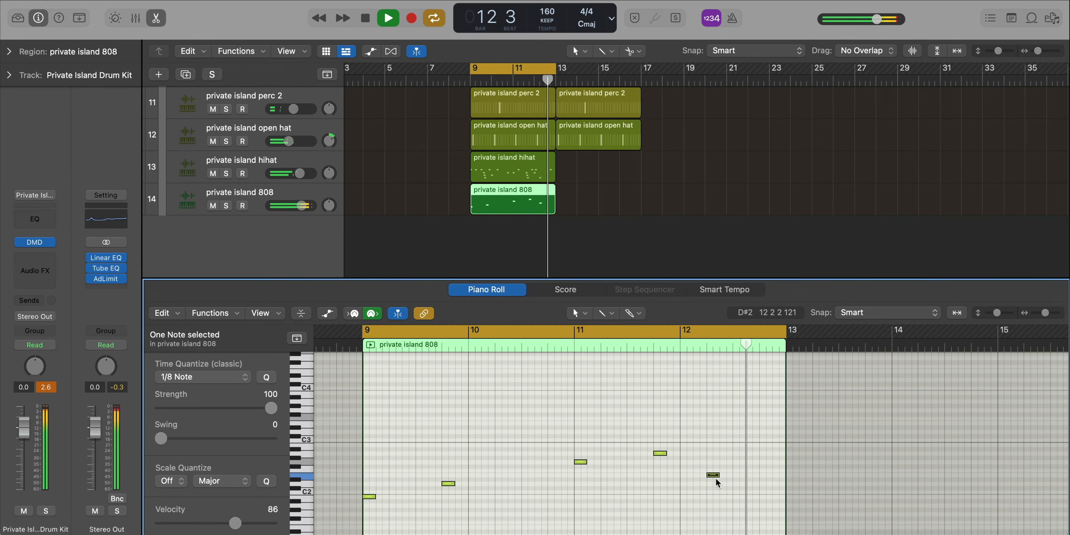
{"action": "left_click", "coordinate": [778, 474], "text": "super"}
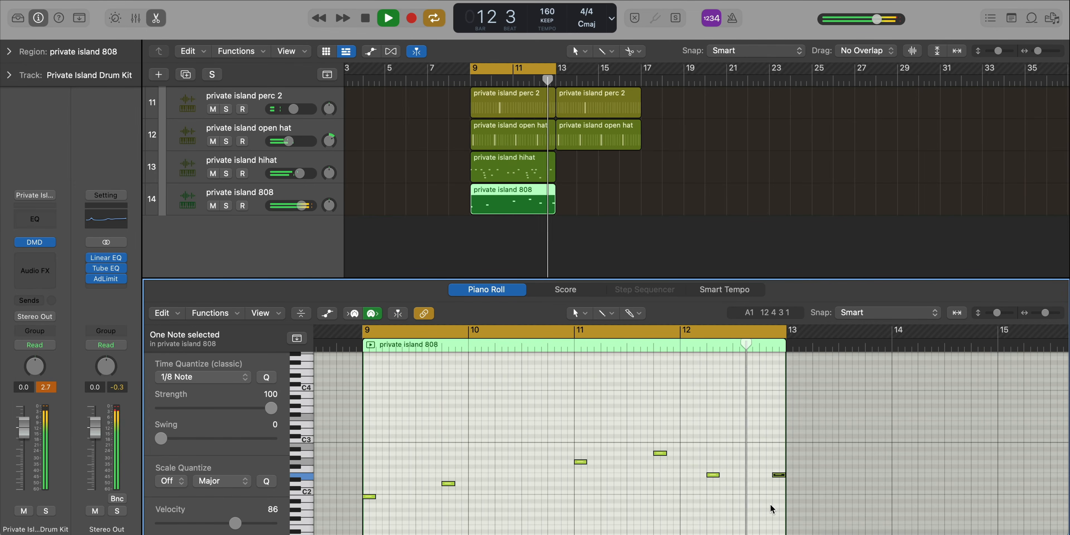
{"action": "key", "text": "space"}
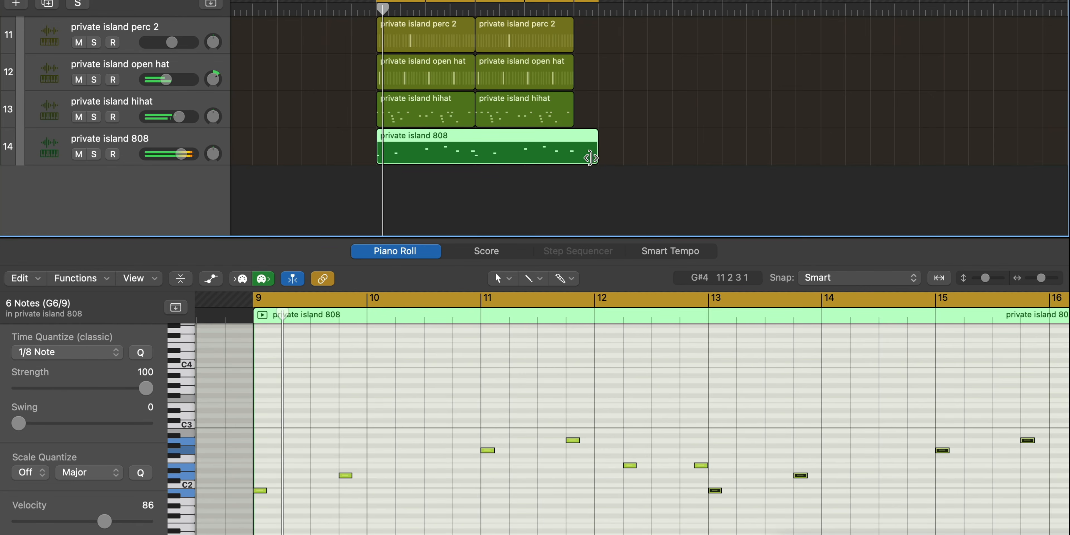
Shorten the 808 region and the cycle range so both end at bar 17
{"action": "left_click_drag", "start_coordinate": [595, 157], "coordinate": [570, 157]}
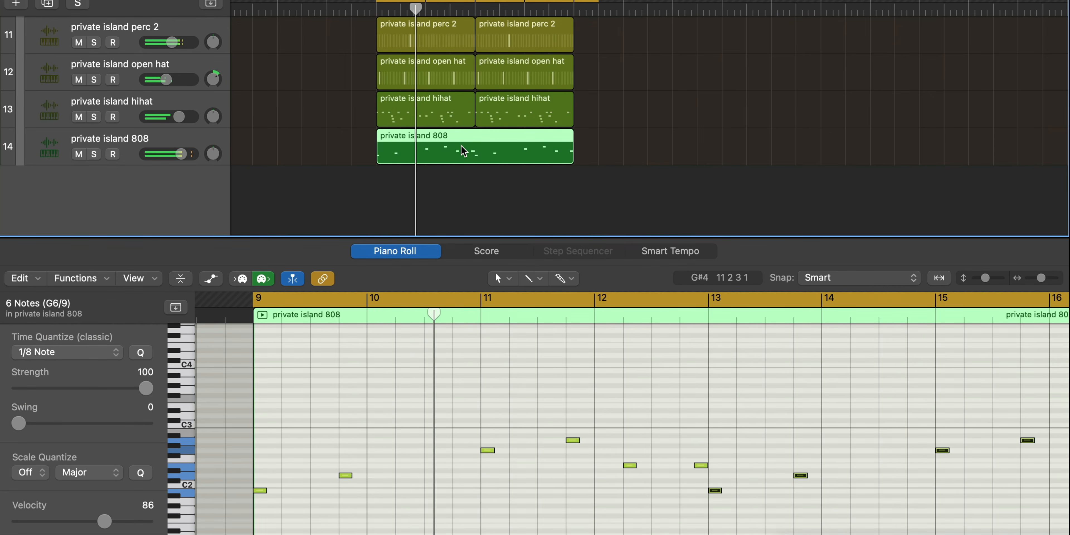
{"action": "left_click_drag", "start_coordinate": [595, 2], "coordinate": [569, 3]}
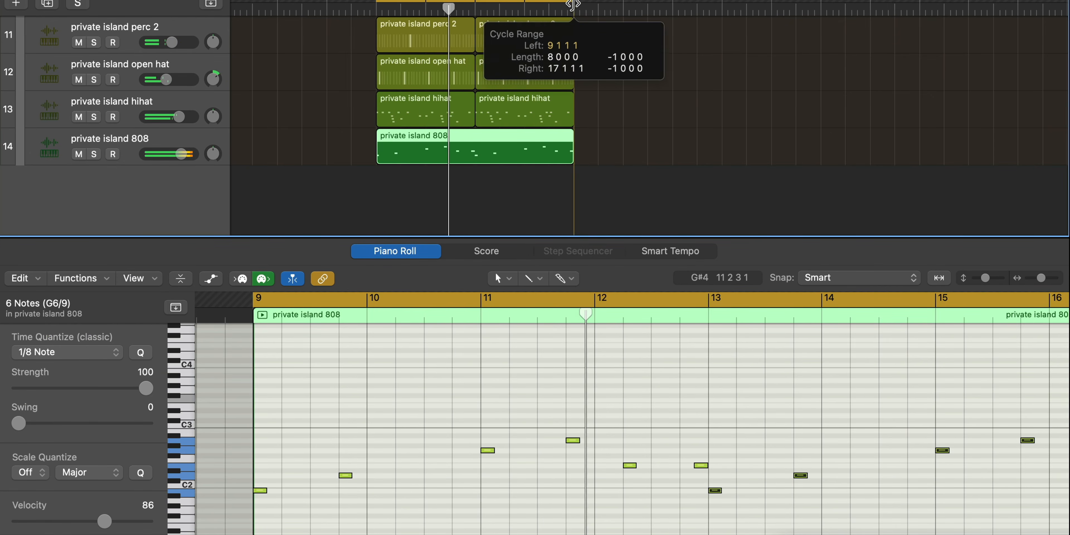
{"action": "key", "text": "z"}
Cycle bars 13 to 17 and mute the last three 808 notes, from late bar 15 to the end of bar 16
{"action": "scroll", "coordinate": [532, 422], "scroll_direction": "right", "scroll_amount": 5}
{"action": "scroll", "coordinate": [532, 421], "scroll_direction": "down", "scroll_amount": 1}
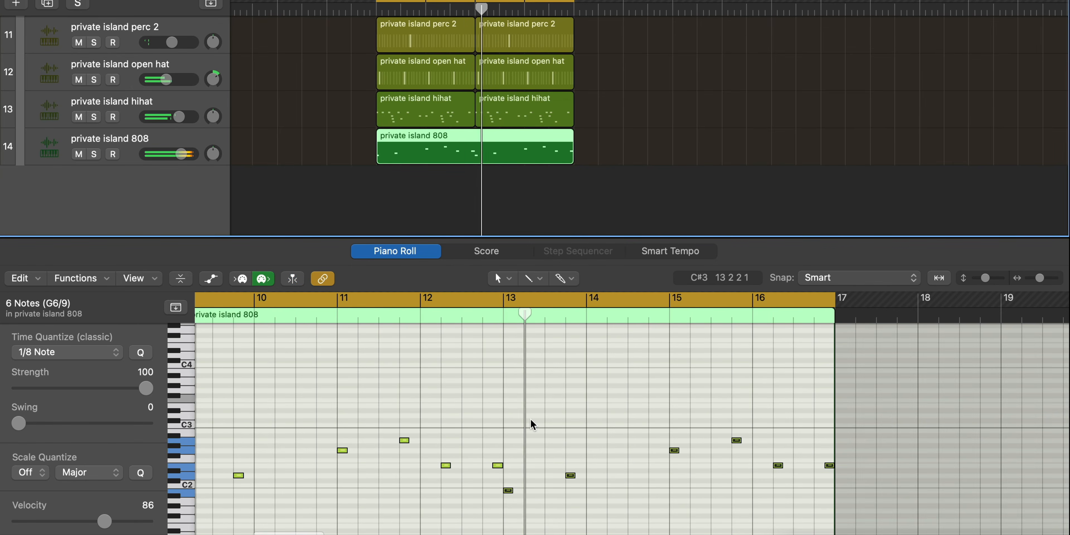
{"action": "left_click_drag", "start_coordinate": [479, 298], "coordinate": [789, 331]}
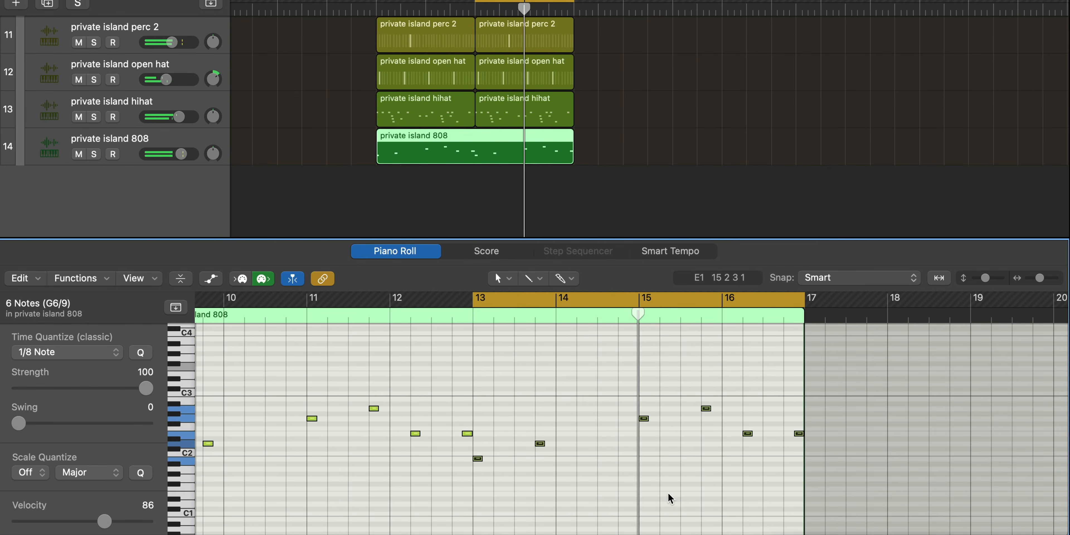
{"action": "left_click_drag", "start_coordinate": [681, 382], "coordinate": [805, 466]}
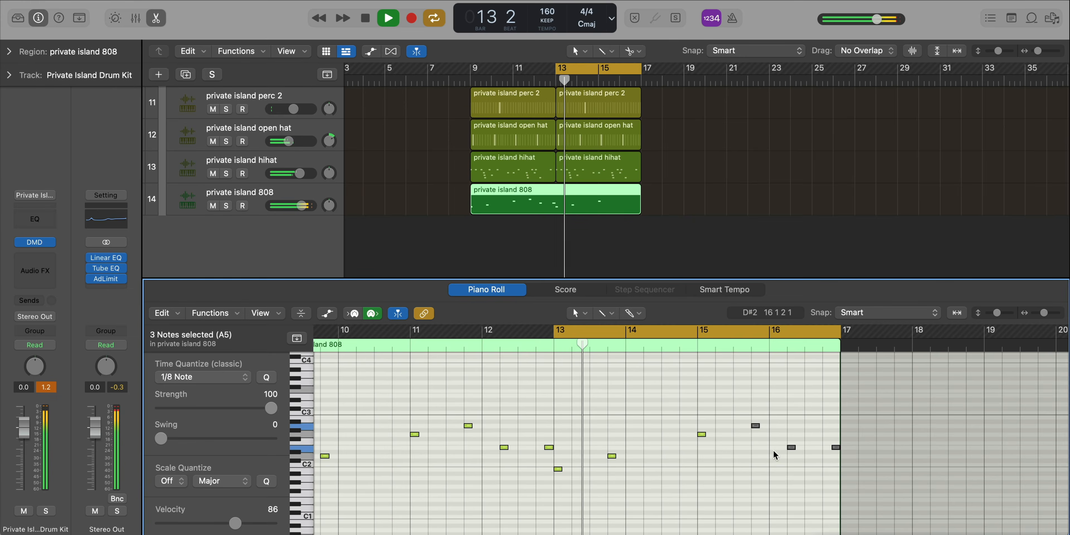
Set the cycle range to bars 9 to 17 and transpose all the 808 notes down two octaves
{"action": "key", "text": "e"}
{"action": "left_click_drag", "start_coordinate": [473, 74], "coordinate": [641, 74]}
{"action": "double_click", "coordinate": [585, 457]}
{"action": "key", "text": "super+a"}
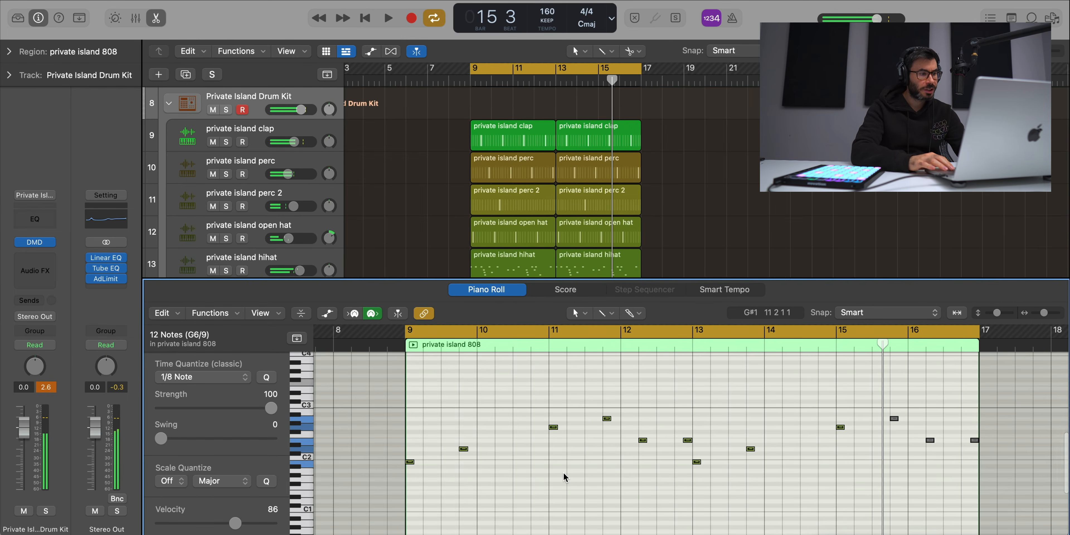
{"action": "key", "text": "alt+shift+Down"}
{"action": "key", "text": "alt+shift+Down"}
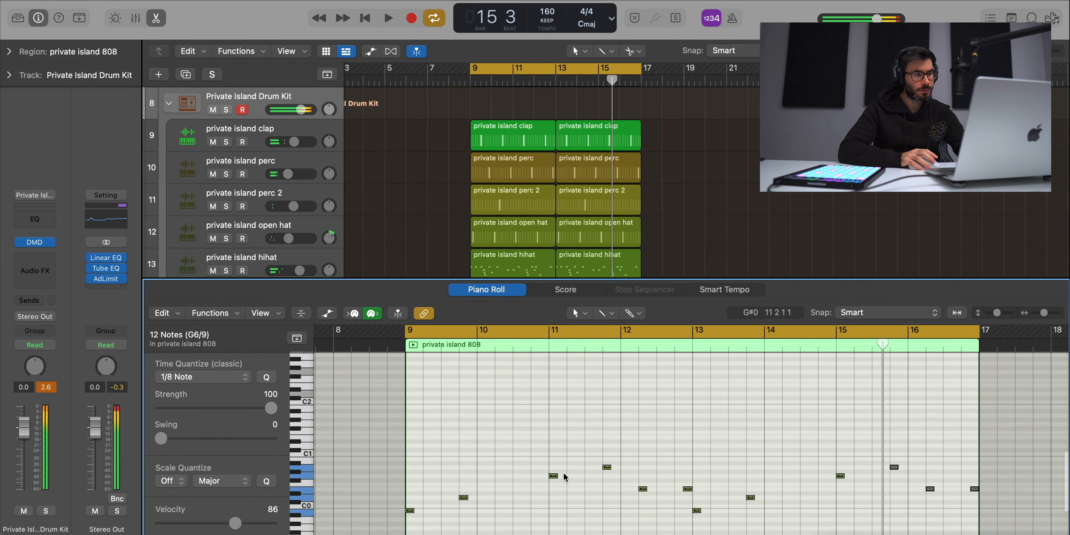
Play the loop and lower the velocity of all the 808 notes to 67
{"action": "key", "text": "space"}
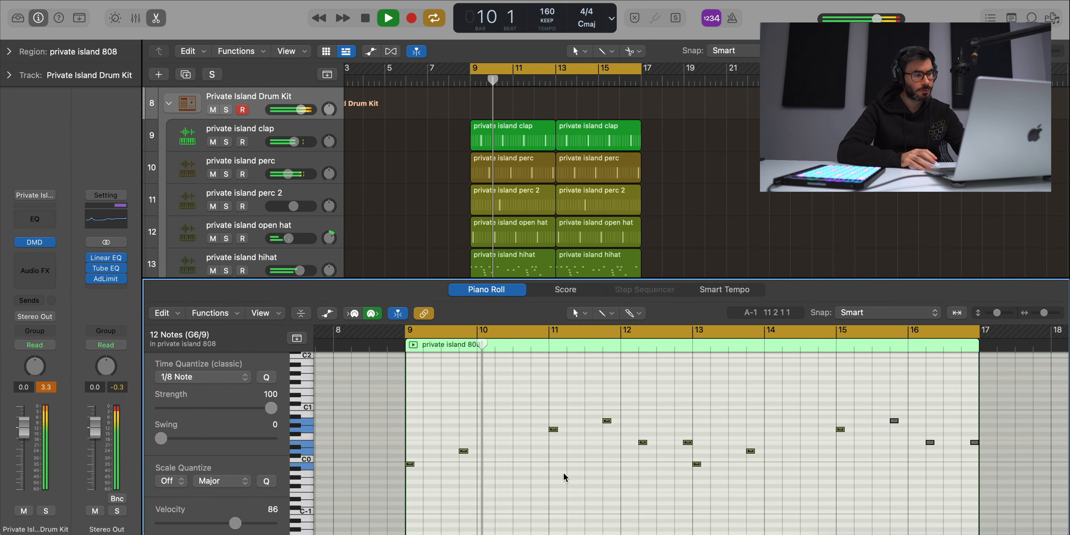
{"action": "key", "text": "p"}
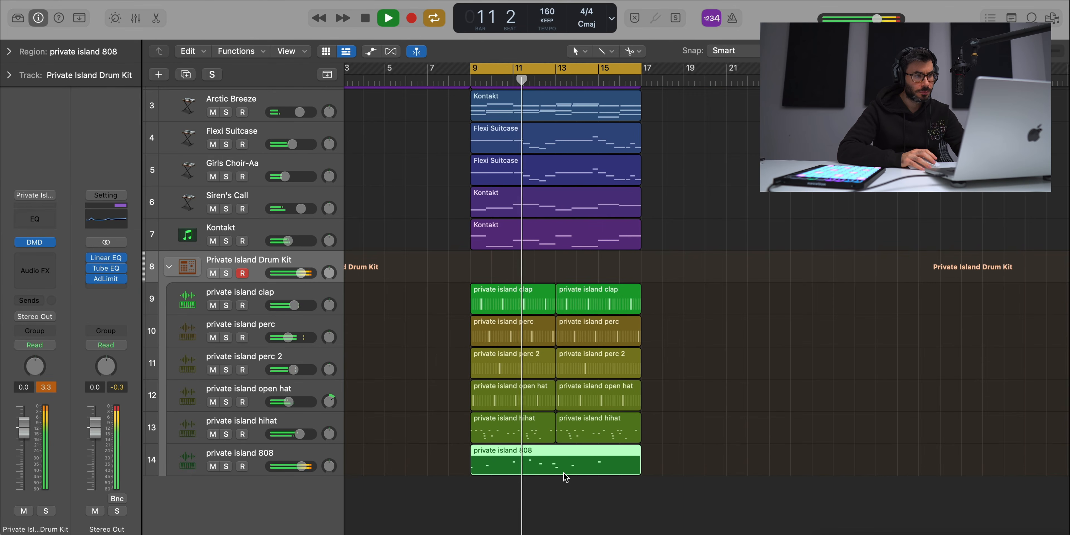
{"action": "key", "text": "p"}
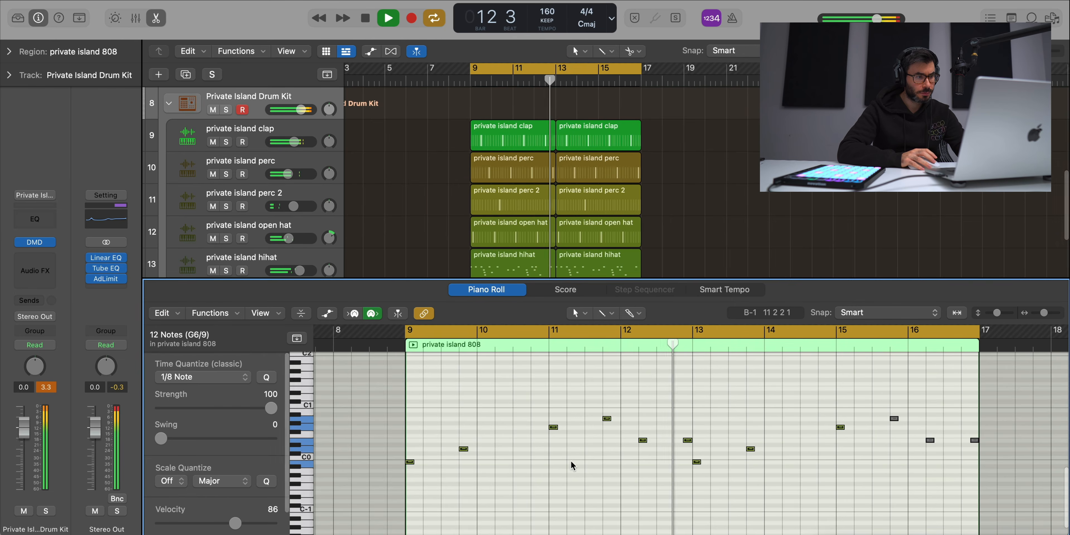
{"action": "key", "text": "super+a"}
{"action": "left_click_drag", "start_coordinate": [235, 524], "coordinate": [228, 525]}
{"action": "left_click", "coordinate": [533, 514]}
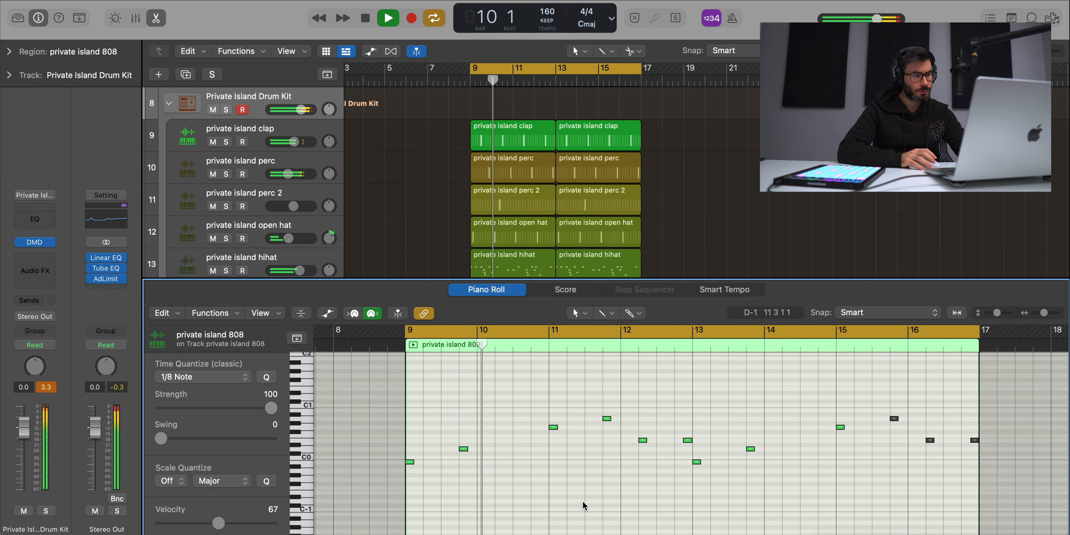
Select the first Kontakt track and play the full arrangement from bar 1
{"action": "key", "text": "e"}
{"action": "scroll", "coordinate": [484, 428], "scroll_direction": "down", "scroll_amount": 3}
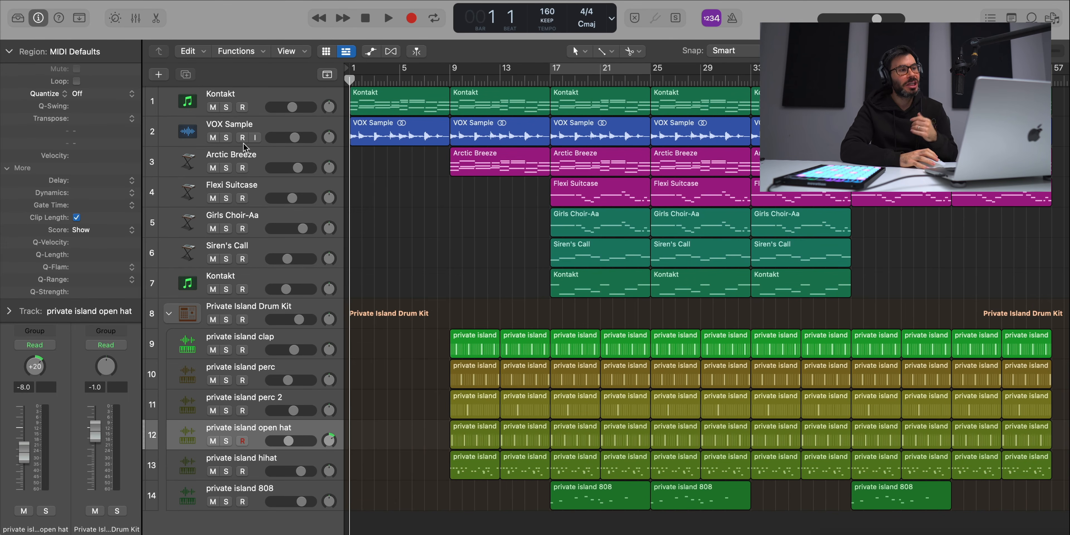
{"action": "left_click", "coordinate": [257, 96]}
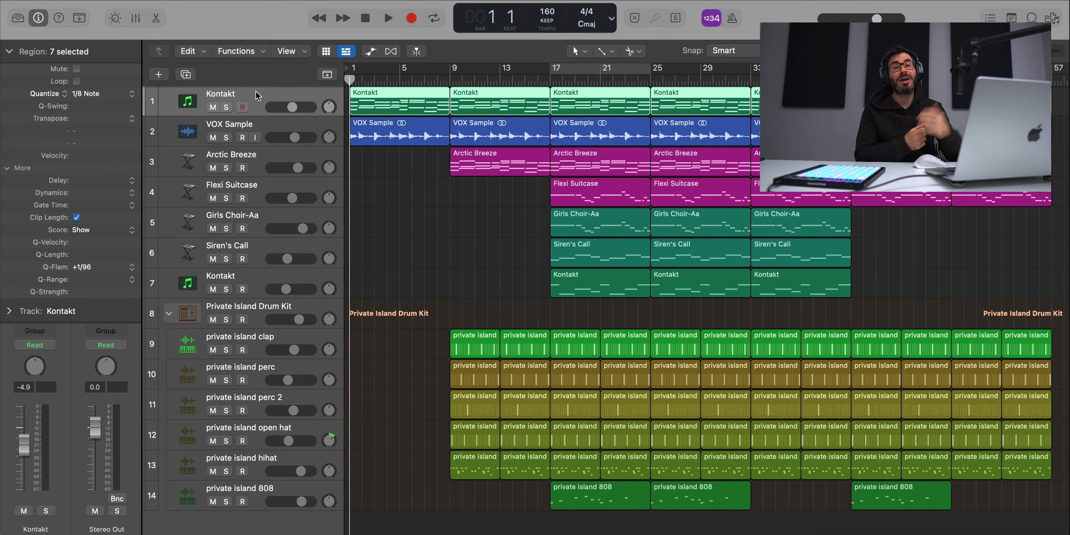
{"action": "key", "text": "space"}
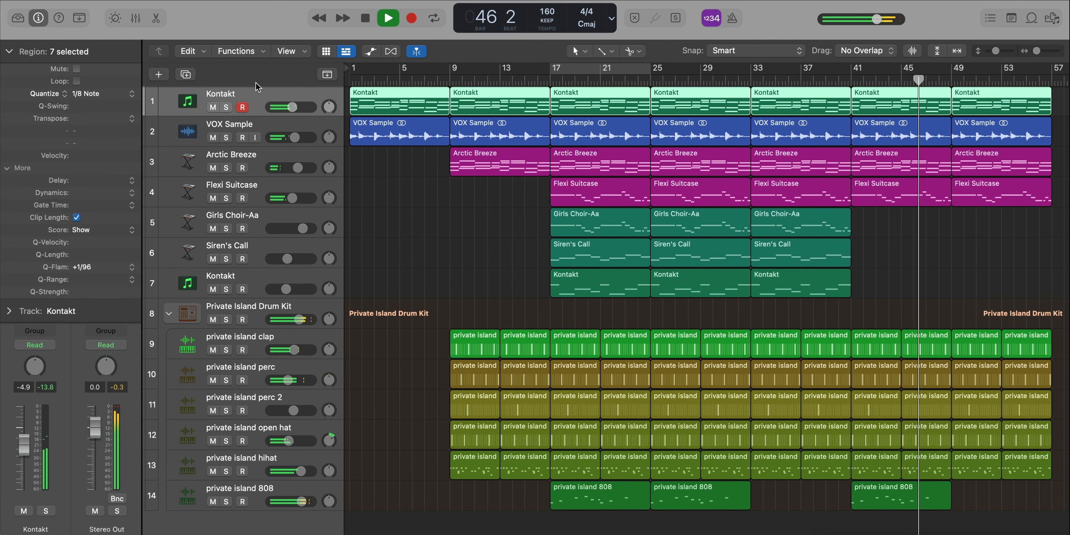
Copy the regions of all tracks from bars 17 to 33 so the copies start at bar 57
{"action": "left_click", "coordinate": [368, 163], "text": "ctrl+alt"}
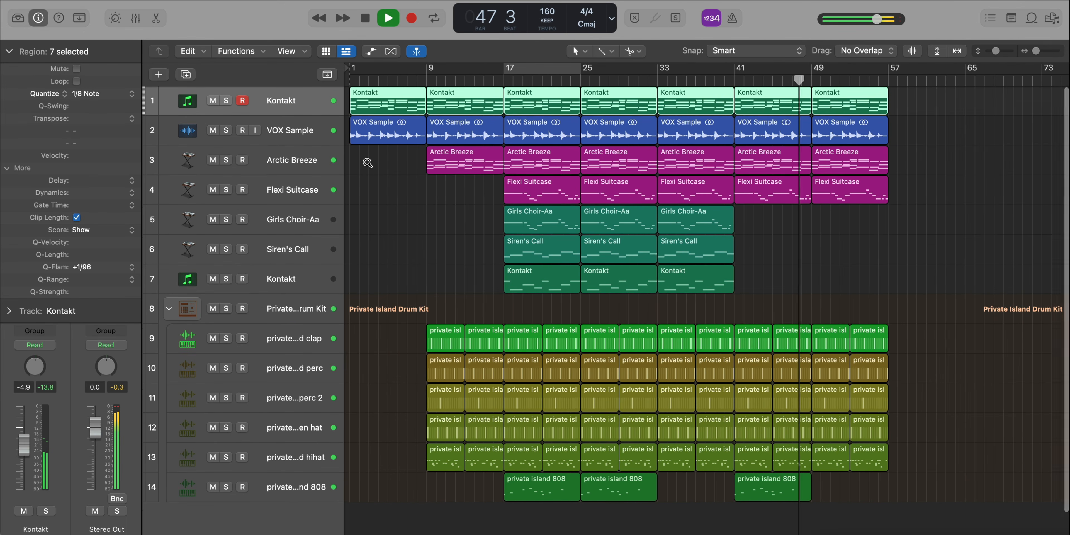
{"action": "left_click", "coordinate": [368, 163], "text": "ctrl+alt"}
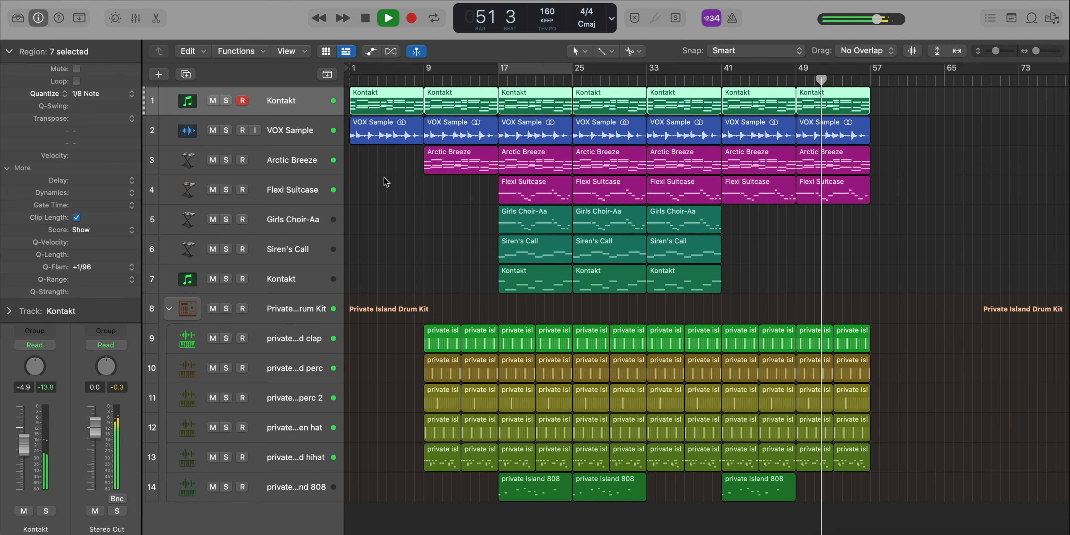
{"action": "left_click_drag", "start_coordinate": [624, 518], "coordinate": [894, 123]}
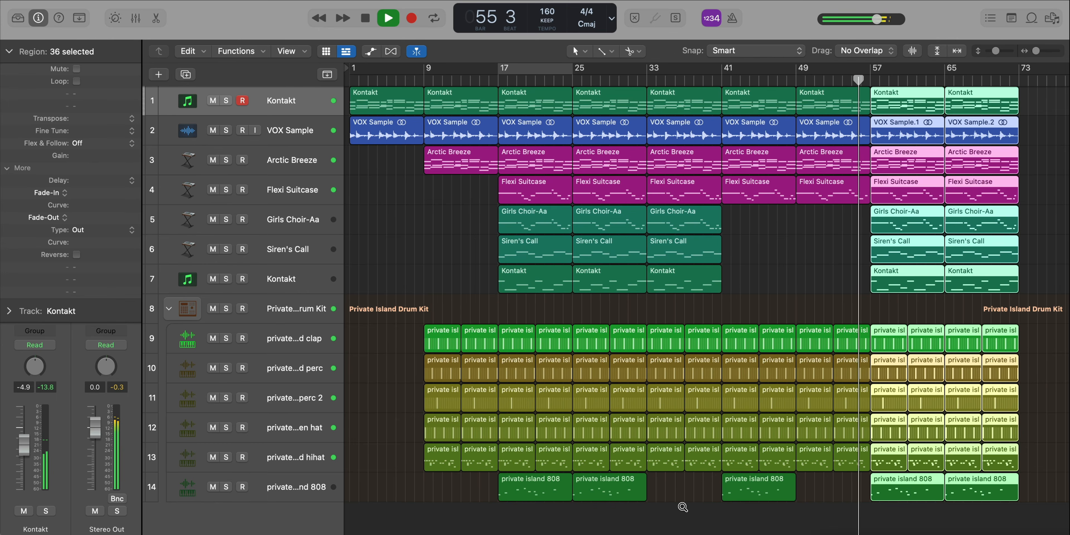
Copy the melodic and drum regions of bars 33 to 41, without any 808, to bar 73 and clear the selection
{"action": "scroll", "coordinate": [683, 507], "scroll_direction": "down", "scroll_amount": 1}
{"action": "left_click_drag", "start_coordinate": [676, 489], "coordinate": [978, 95]}
{"action": "scroll", "coordinate": [952, 165], "scroll_direction": "down", "scroll_amount": 1}
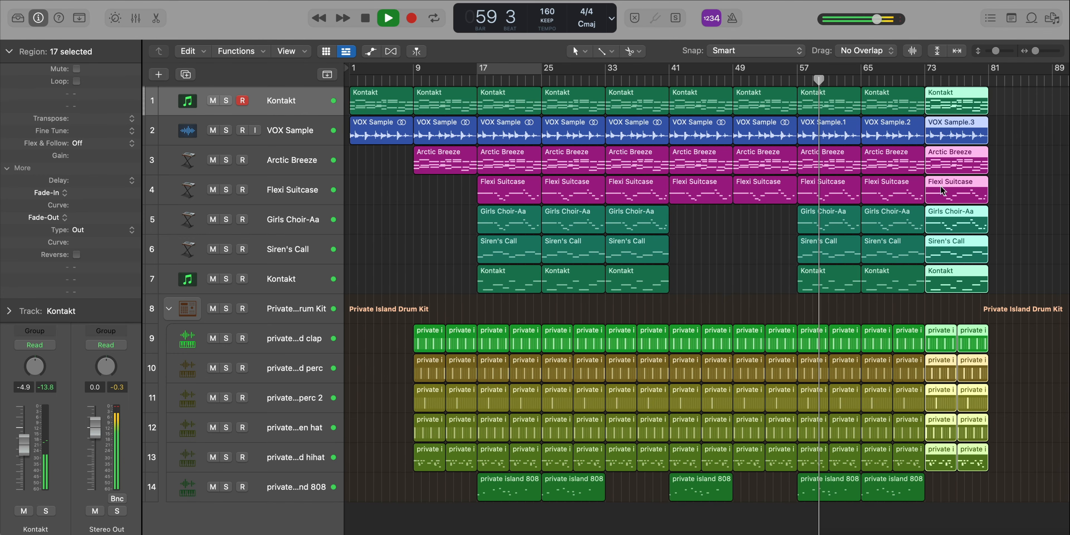
{"action": "scroll", "coordinate": [955, 314], "scroll_direction": "down", "scroll_amount": 1}
{"action": "left_click", "coordinate": [972, 478]}
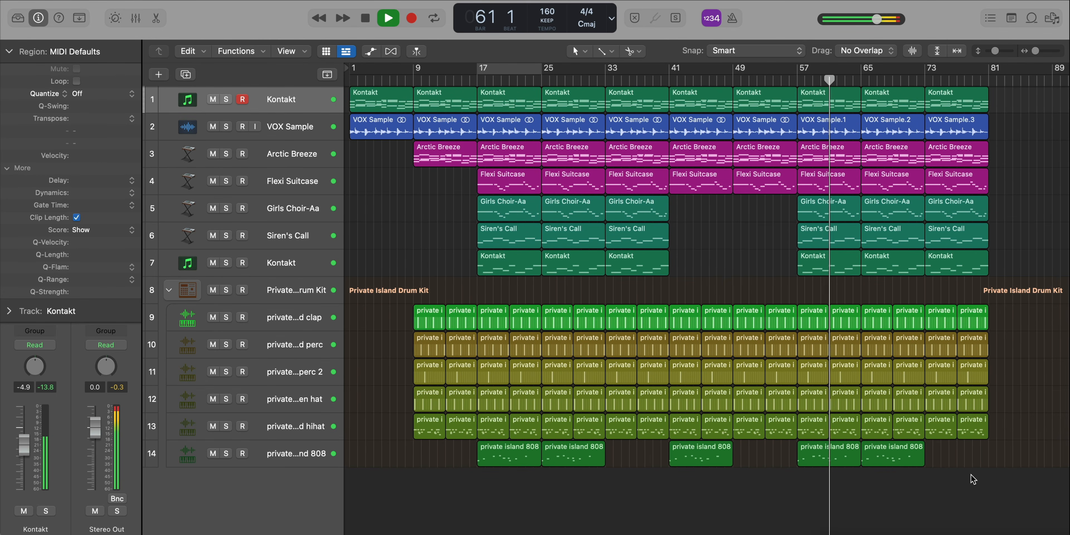